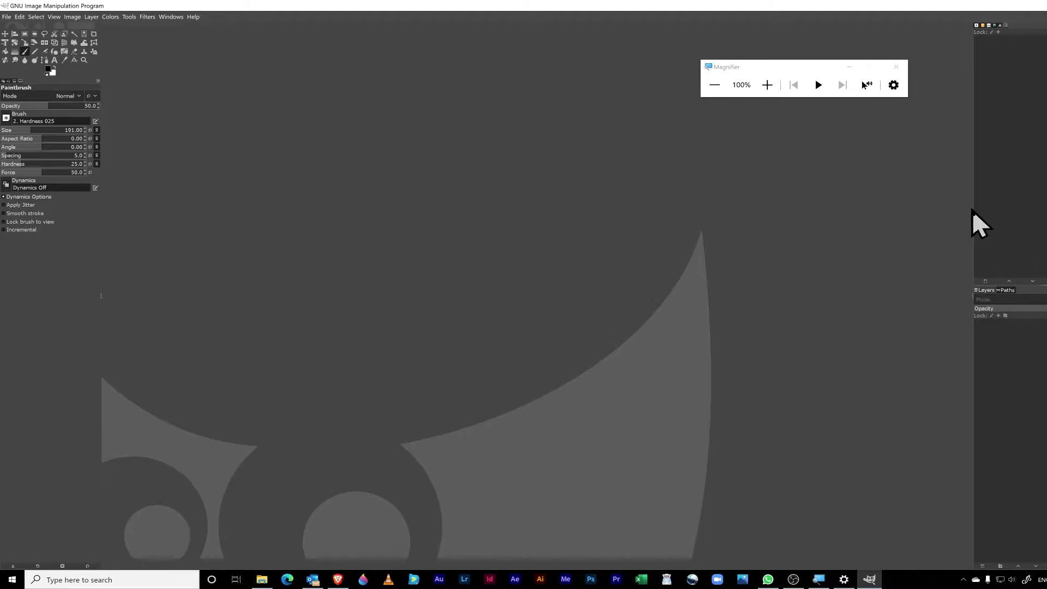
Create a new blank image of 1920 × 1080 px
{"action": "left_click", "coordinate": [6, 17]}
{"action": "left_click", "coordinate": [11, 28]}
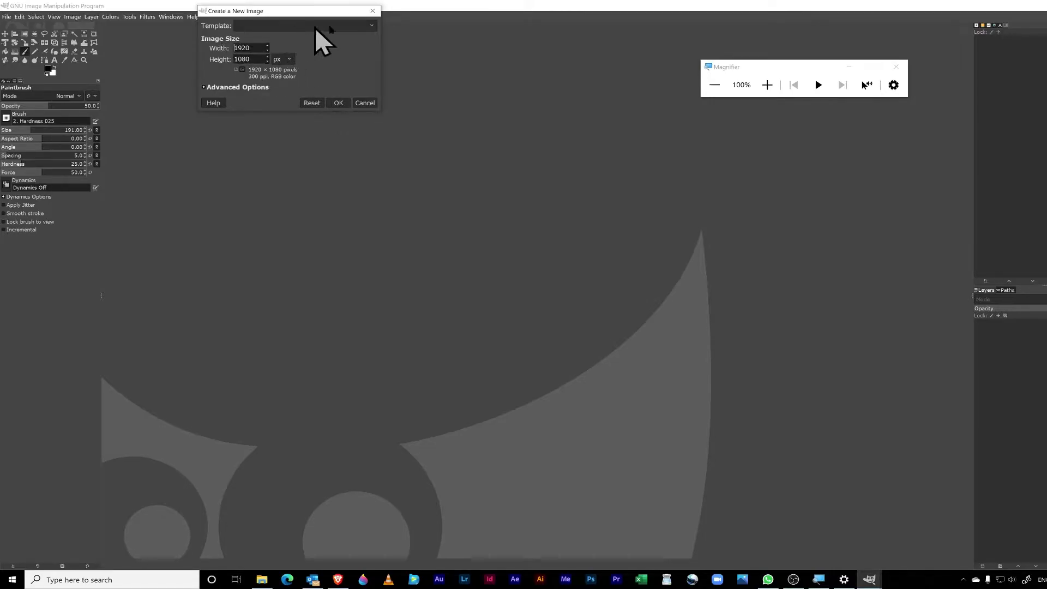
{"action": "left_click", "coordinate": [338, 102]}
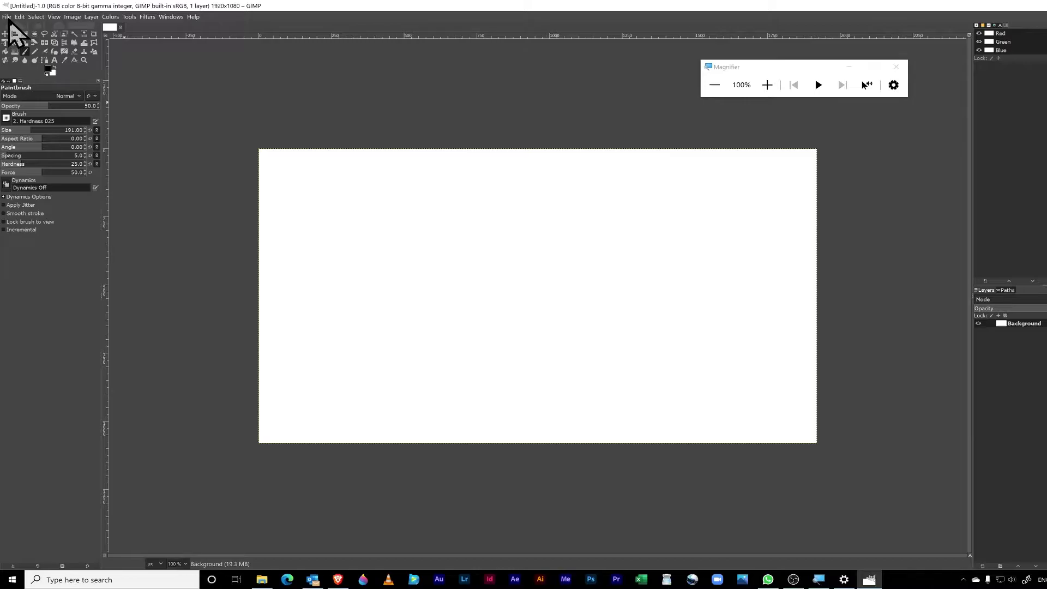
Examine the options of the Move, Alignment and Scale tools, one tool after another
{"action": "key", "text": "super+plus"}
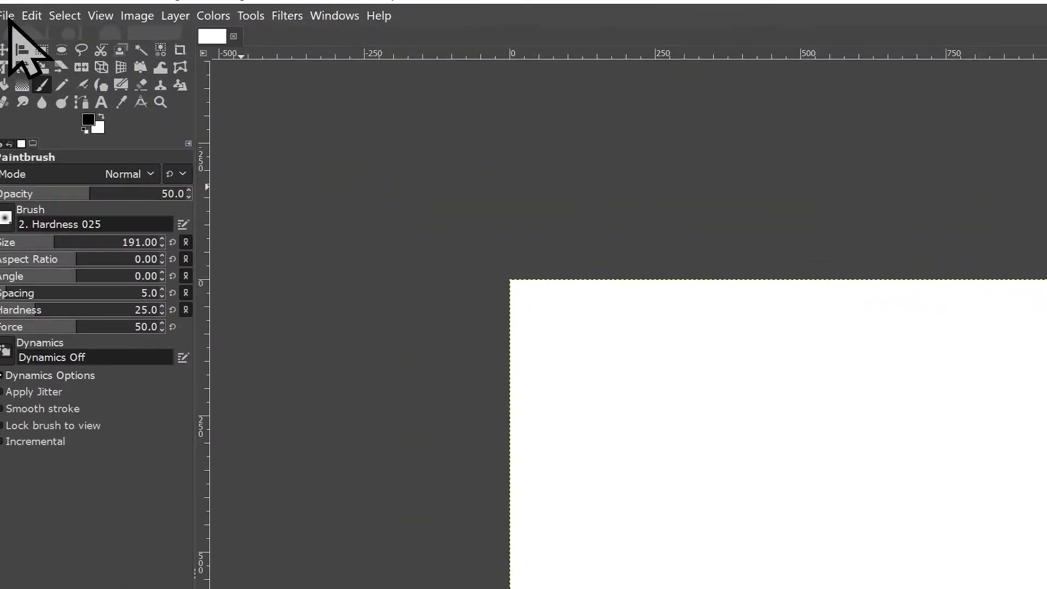
{"action": "key", "text": "super+plus"}
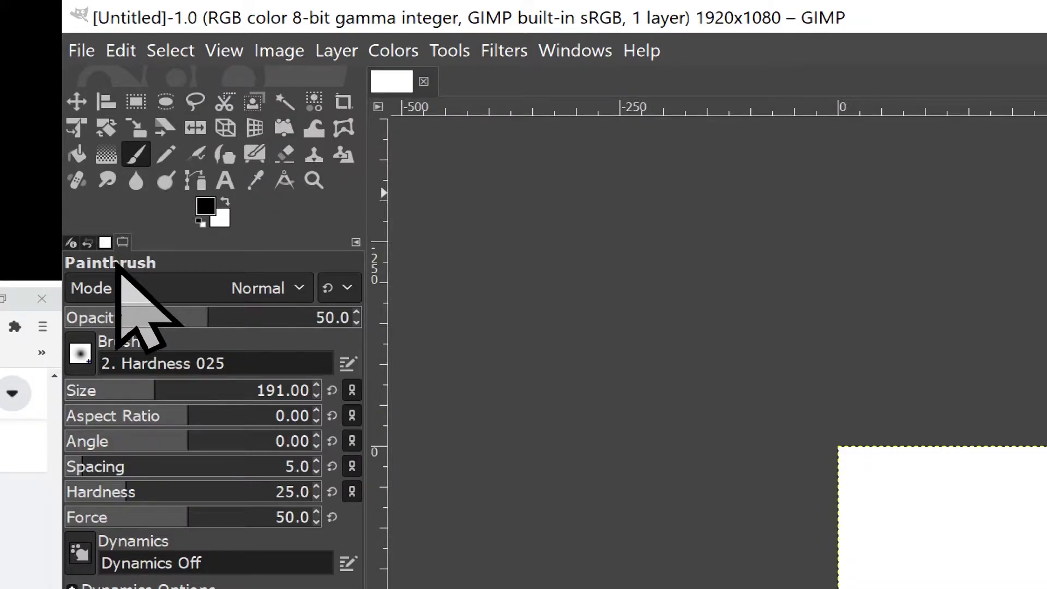
{"action": "left_click", "coordinate": [77, 102]}
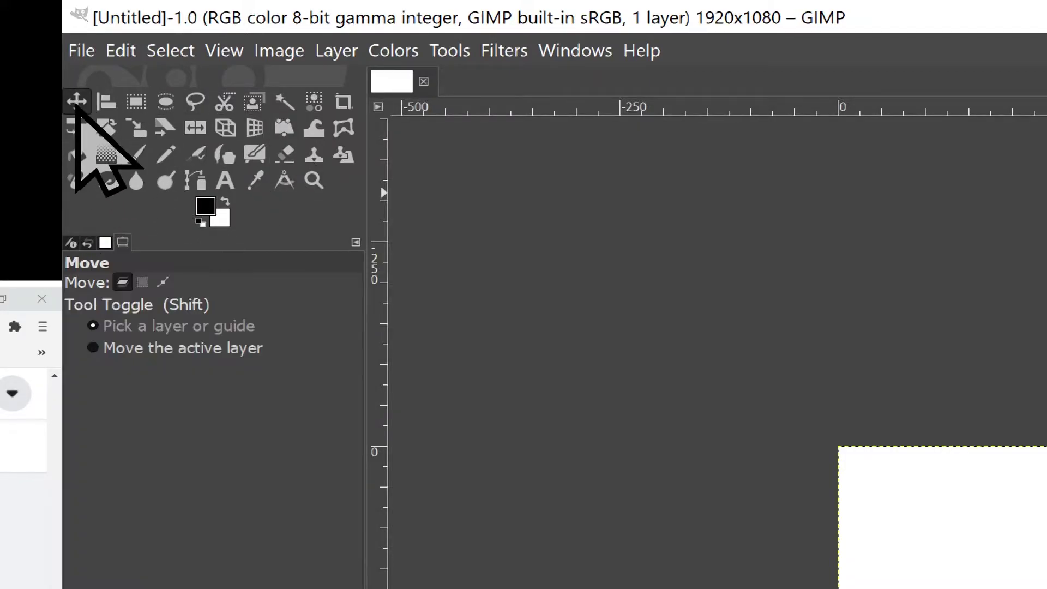
{"action": "left_click", "coordinate": [105, 102]}
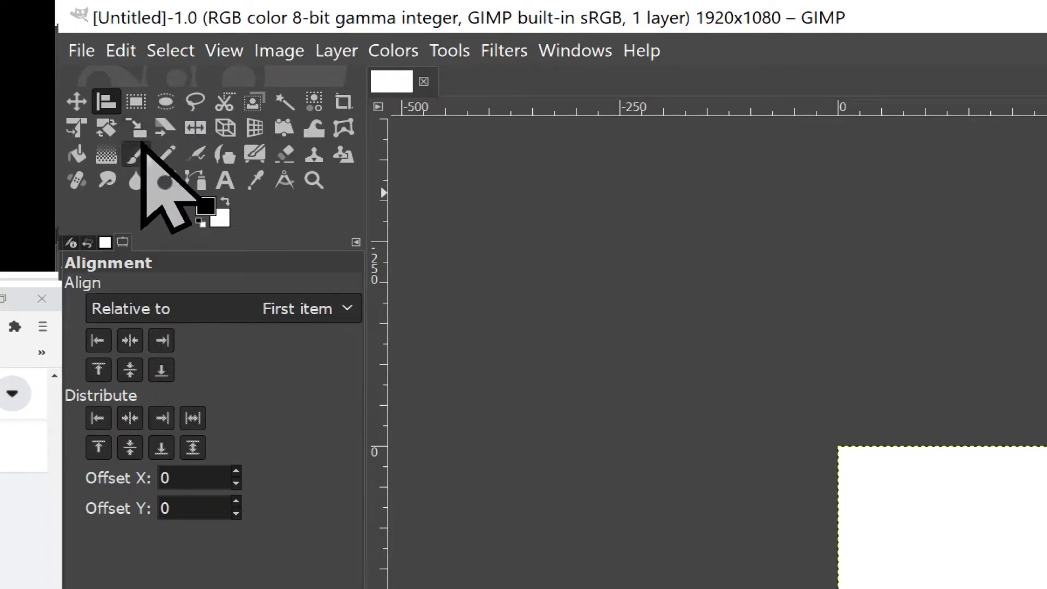
{"action": "left_click", "coordinate": [136, 130]}
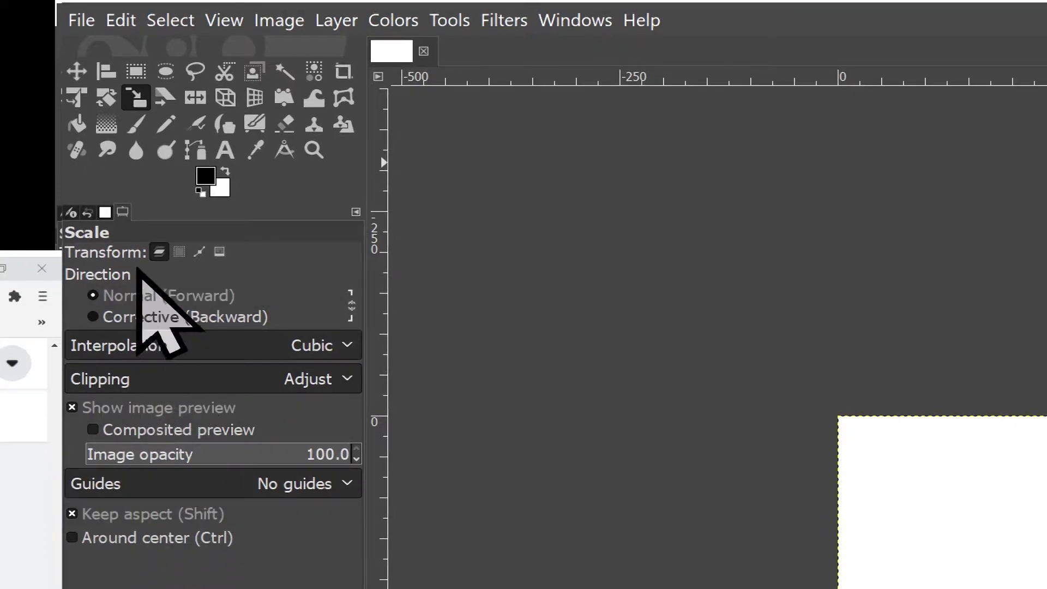
Look through the open images list, undo history and device status, and return to the Scale tool's options
{"action": "left_click", "coordinate": [121, 212]}
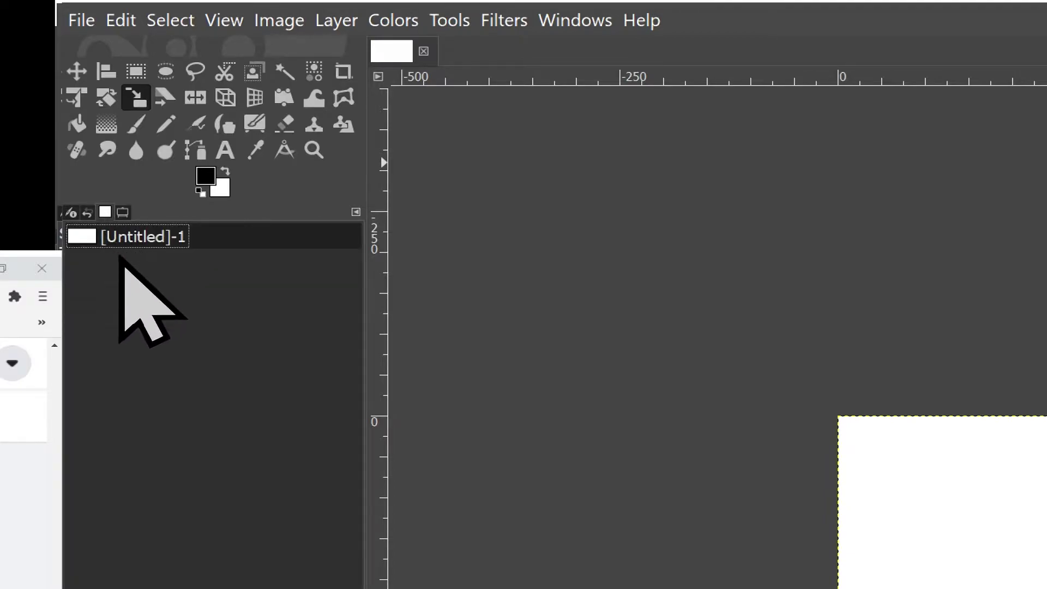
{"action": "left_click", "coordinate": [88, 213]}
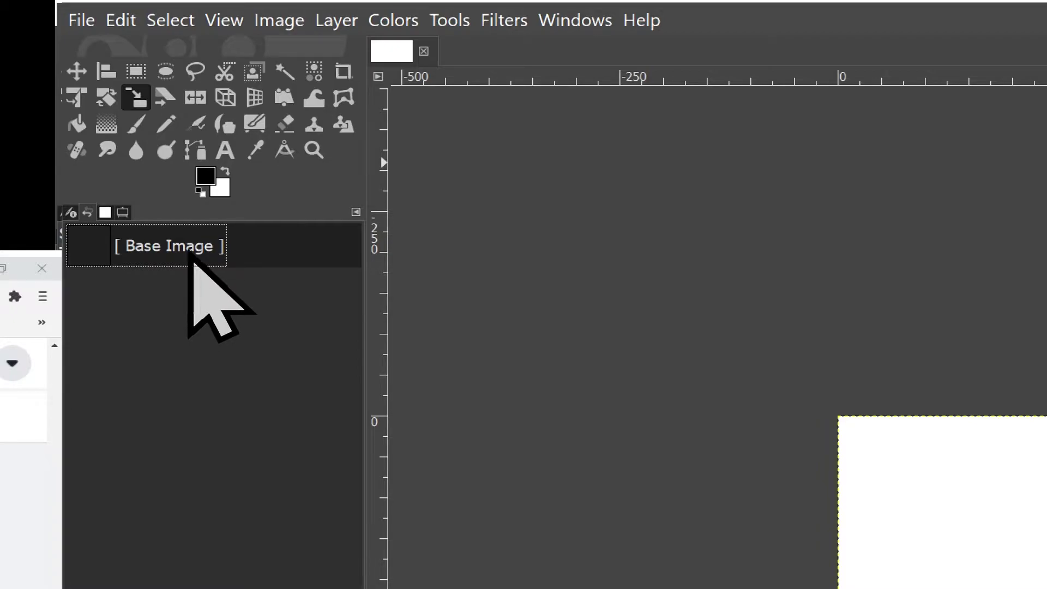
{"action": "left_click", "coordinate": [71, 213]}
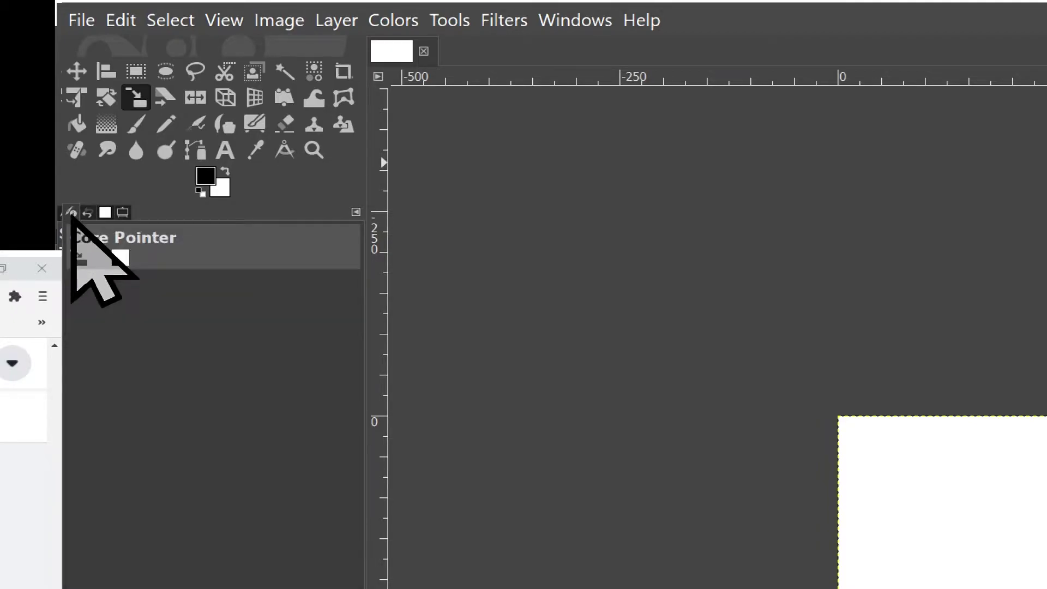
{"action": "left_click", "coordinate": [121, 212]}
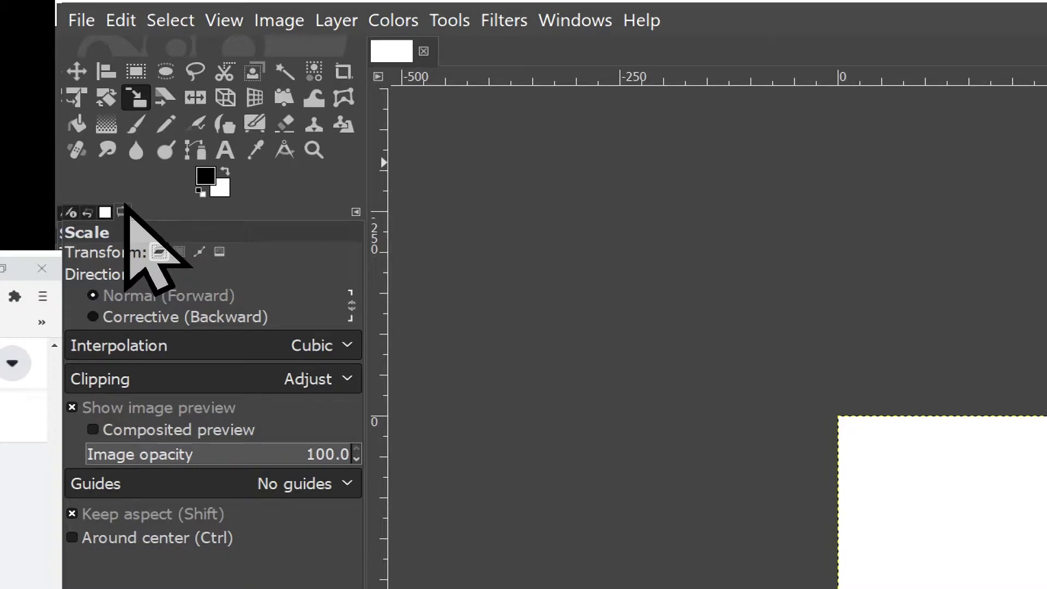
{"action": "key", "text": "super+minus"}
{"action": "key", "text": "super+minus"}
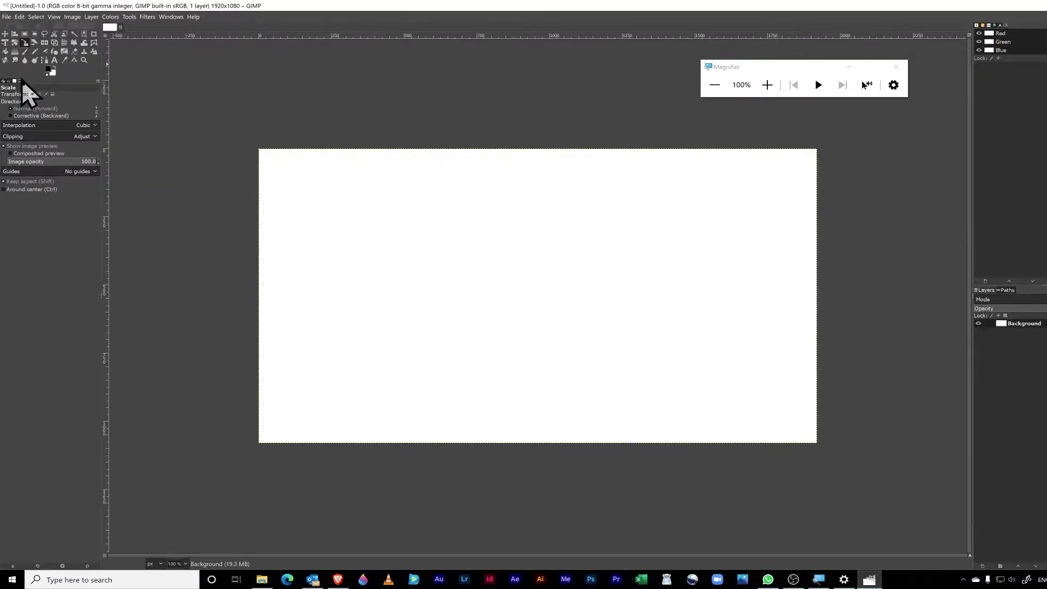
Open the recently used picture 21319154.jpg as a new layer over the white background
{"action": "left_click", "coordinate": [7, 17]}
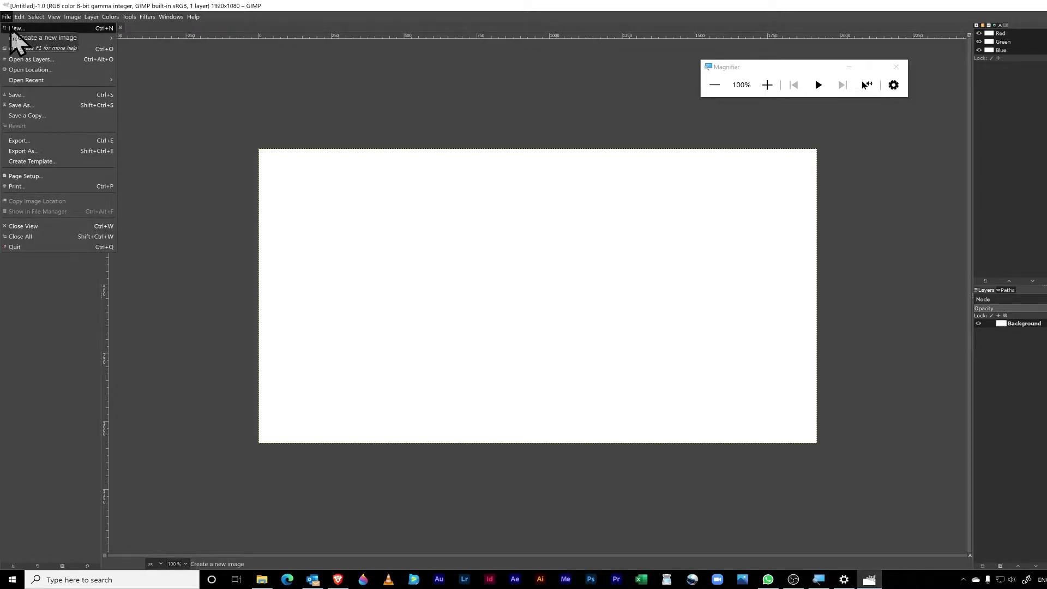
{"action": "left_click", "coordinate": [15, 60]}
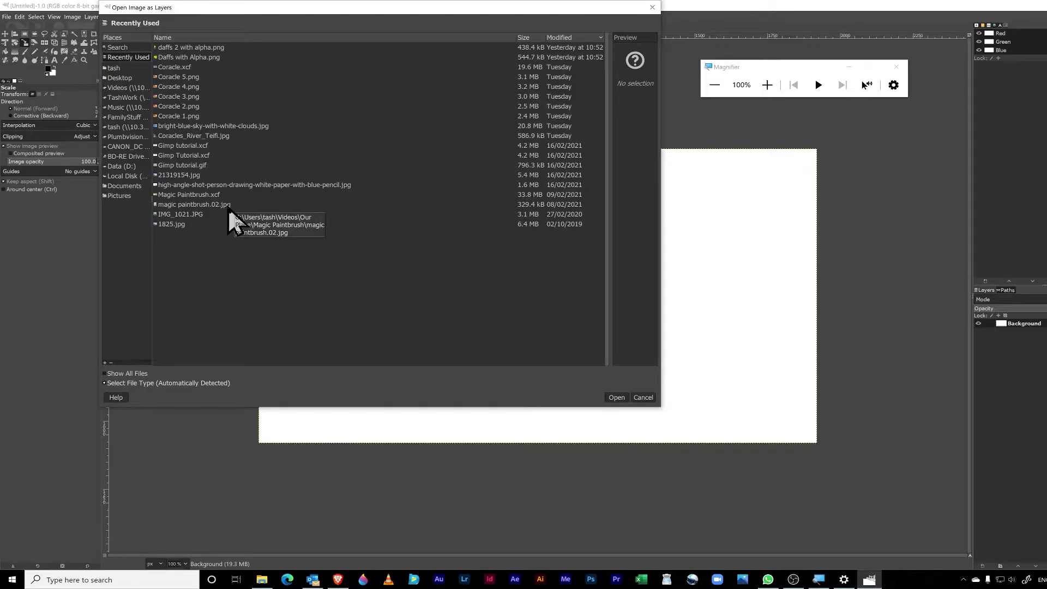
{"action": "double_click", "coordinate": [183, 175]}
{"action": "left_click", "coordinate": [263, 191]}
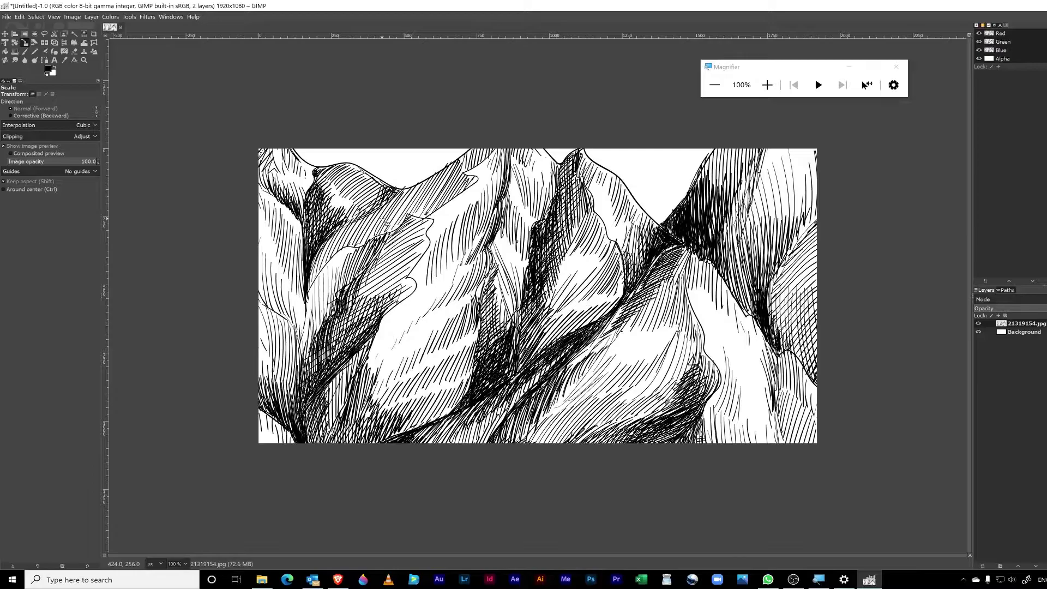
Scale the mountain drawing layer proportionally to about 1926 px wide and move it to cover the canvas
{"action": "key", "text": "minus"}
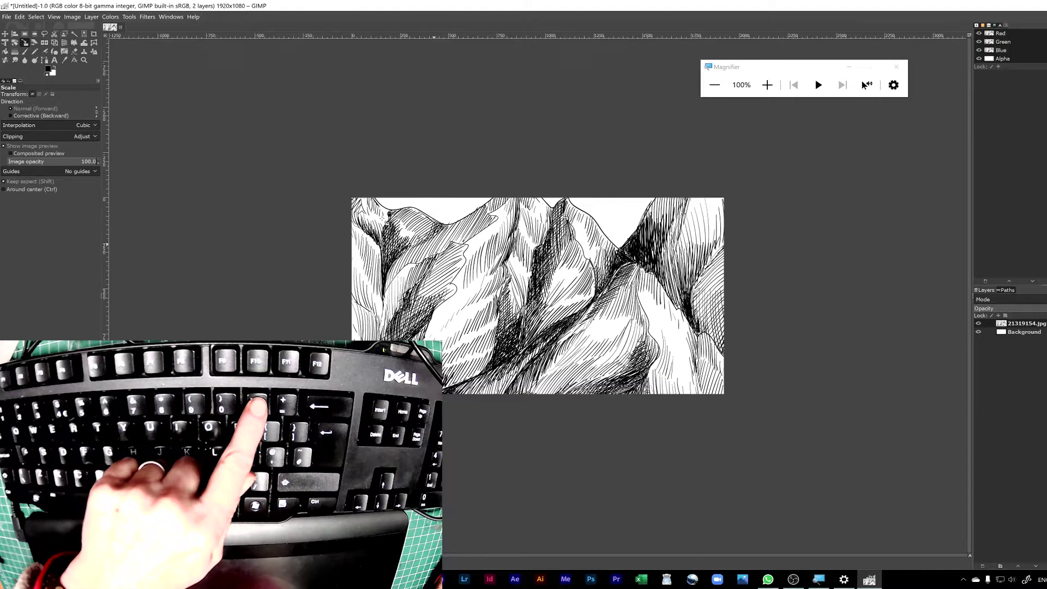
{"action": "key", "text": "minus"}
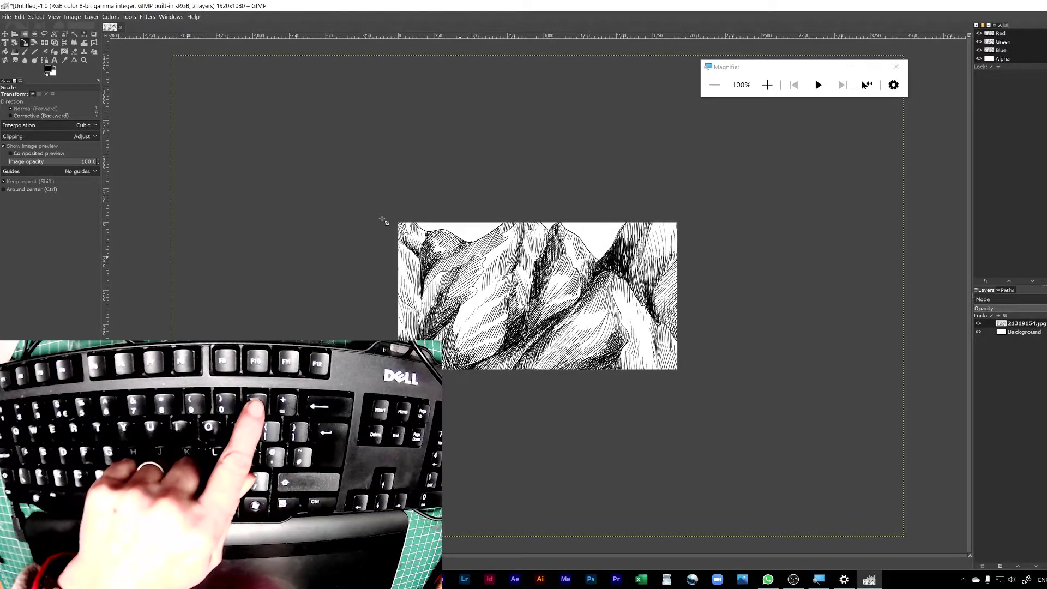
{"action": "key", "text": "minus"}
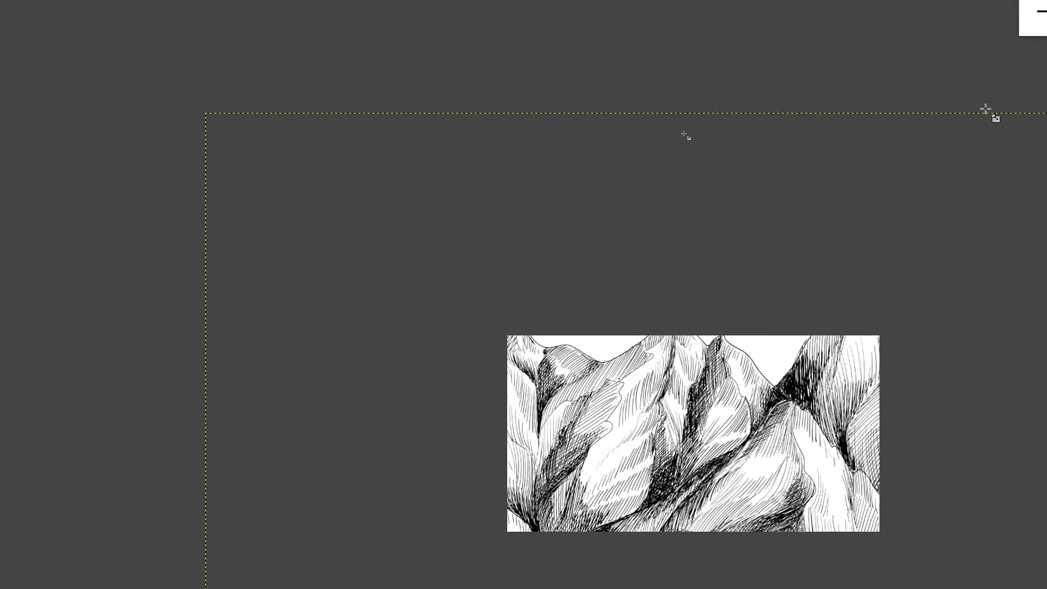
{"action": "key", "text": "super+minus"}
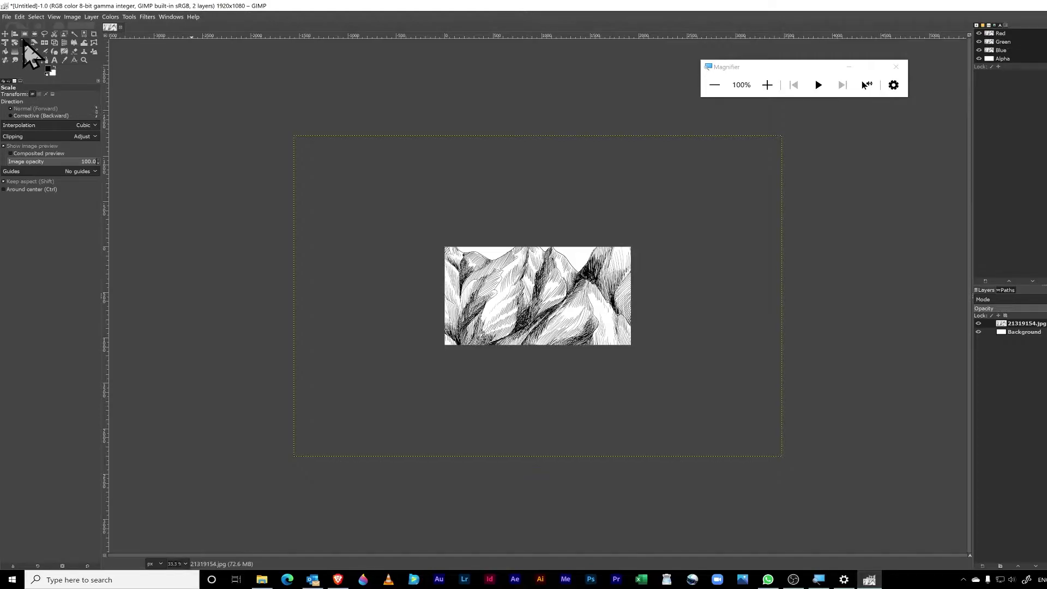
{"action": "key", "text": "super+plus"}
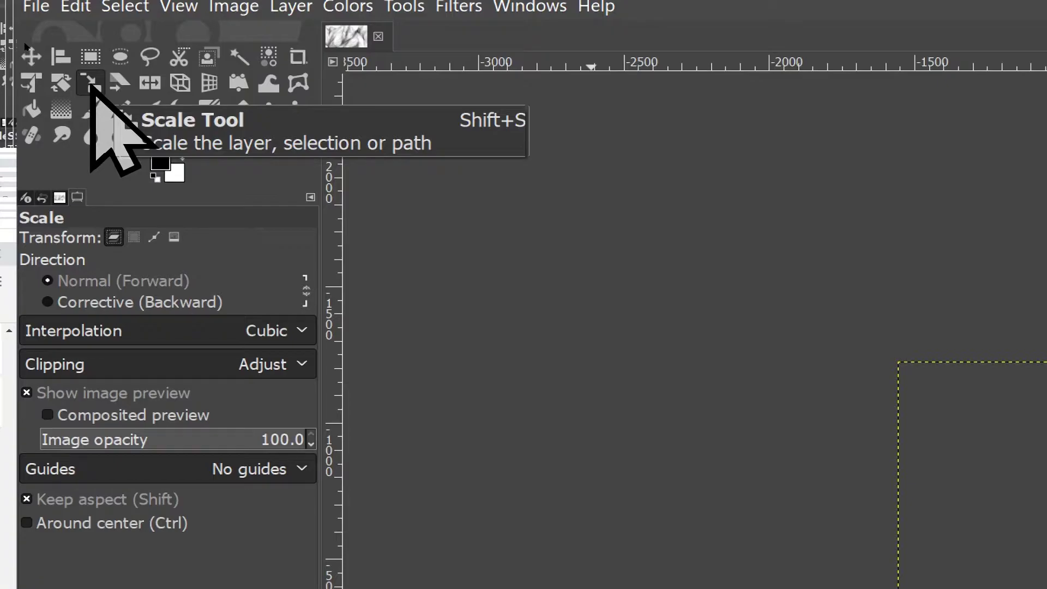
{"action": "left_click_drag", "start_coordinate": [630, 246], "coordinate": [744, 167]}
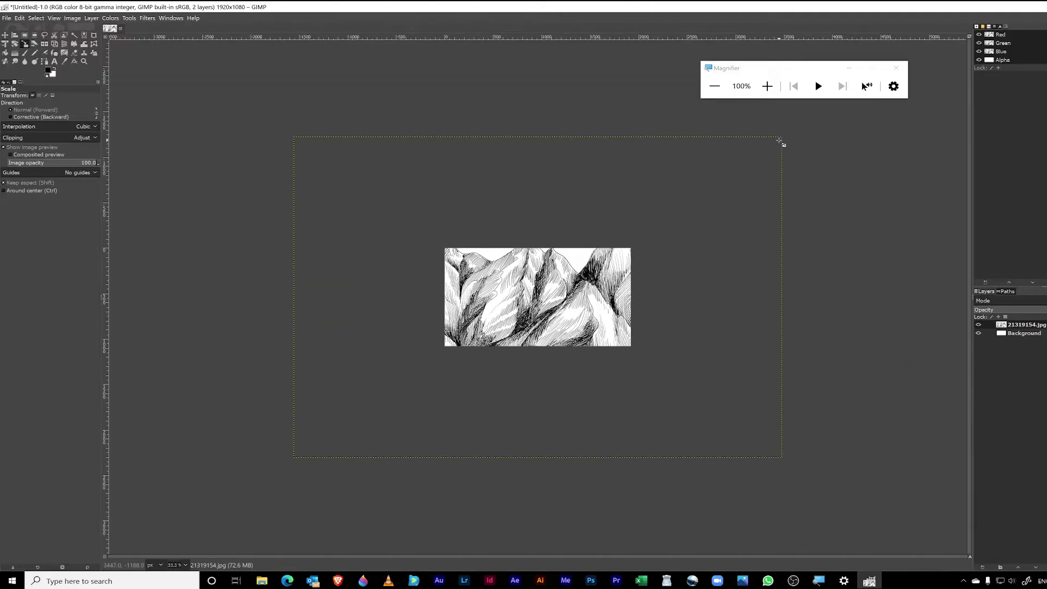
{"action": "left_click_drag", "start_coordinate": [654, 220], "coordinate": [474, 328]}
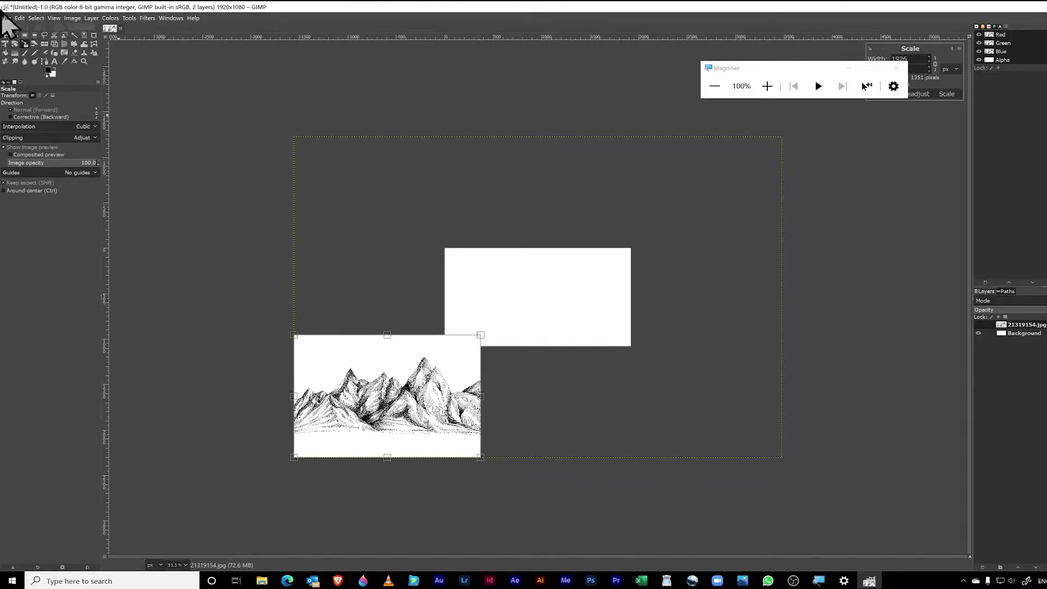
{"action": "left_click", "coordinate": [5, 35]}
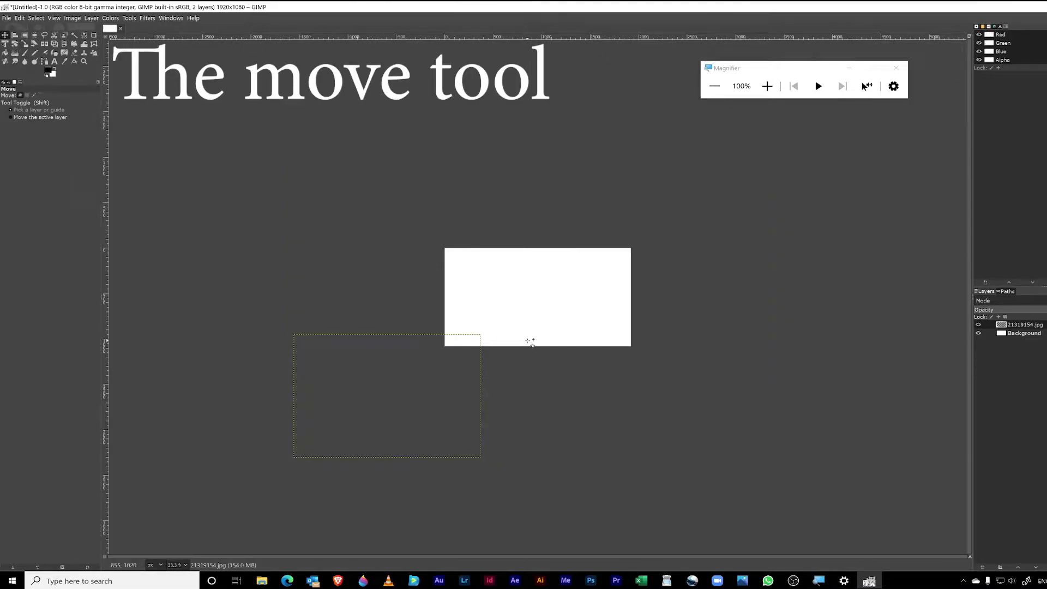
{"action": "left_click_drag", "start_coordinate": [390, 384], "coordinate": [539, 295]}
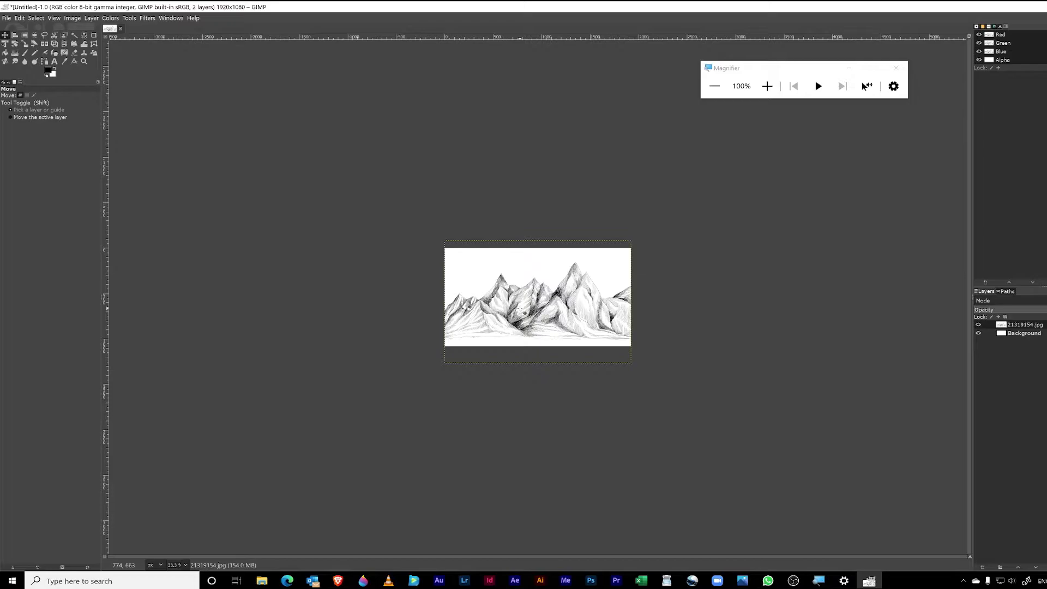
Open high-angle-shot-person-drawing-white-paper-with-blue-pencil.jpg as a new layer above the mountain drawing
{"action": "left_click", "coordinate": [7, 19]}
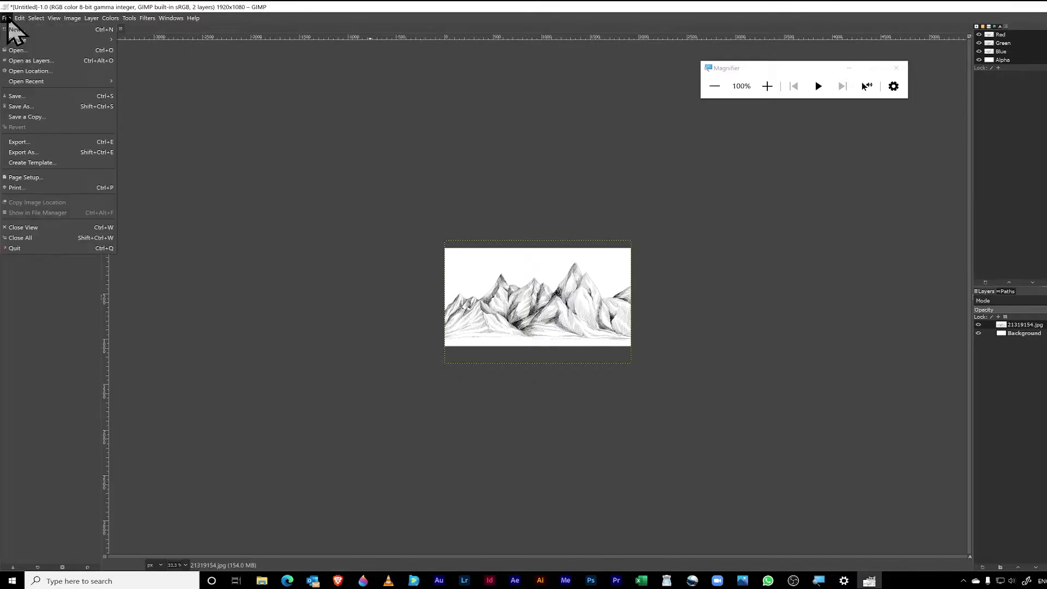
{"action": "left_click", "coordinate": [22, 60]}
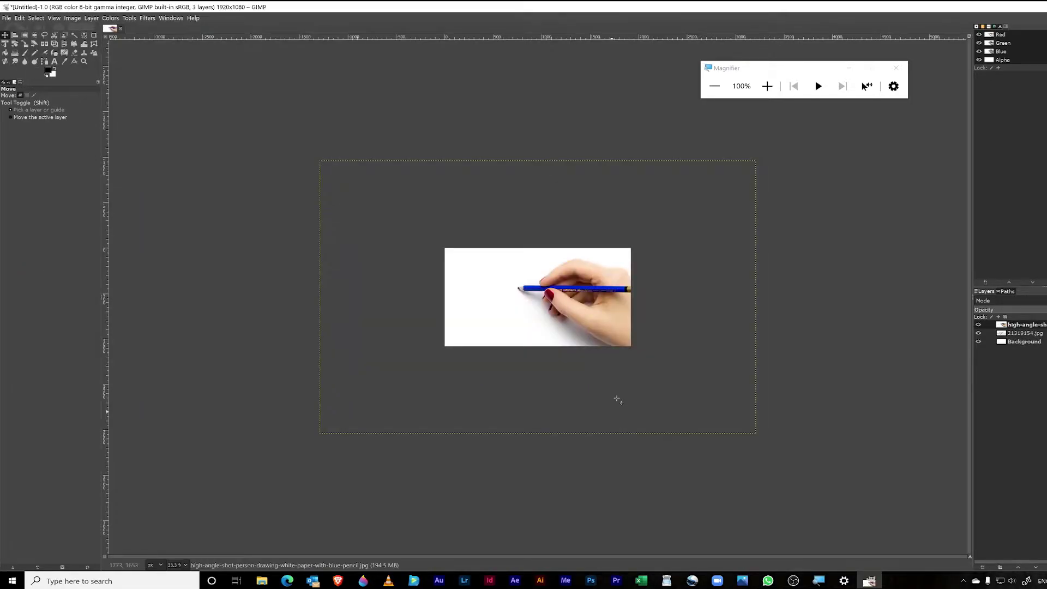
Scale the hand photo layer proportionally to about 1774 px wide and move it against the canvas's right edge
{"action": "left_click", "coordinate": [25, 45]}
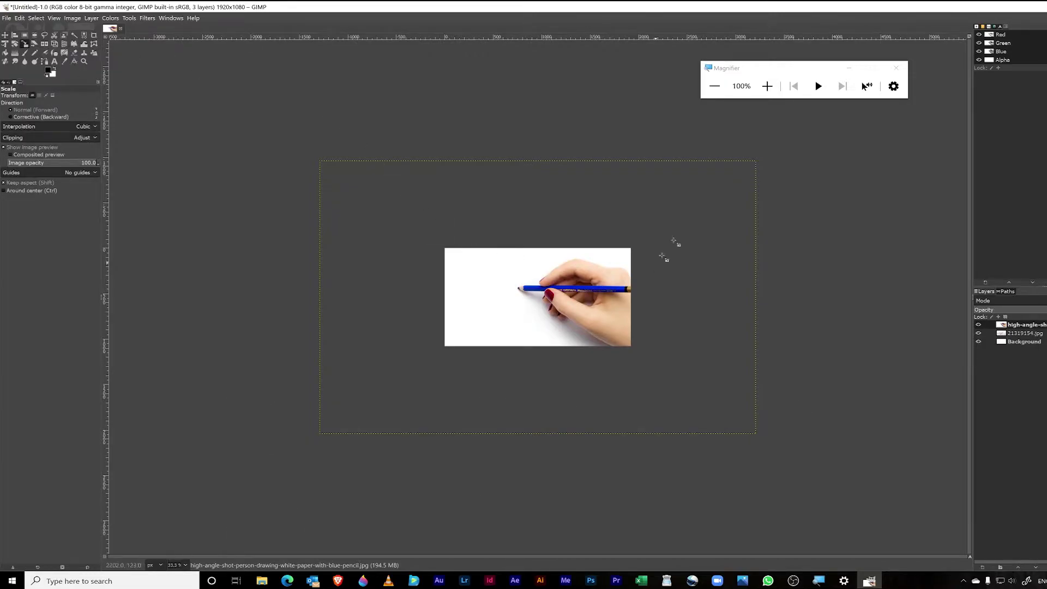
{"action": "left_click", "coordinate": [754, 166]}
{"action": "left_click_drag", "start_coordinate": [762, 163], "coordinate": [515, 353]}
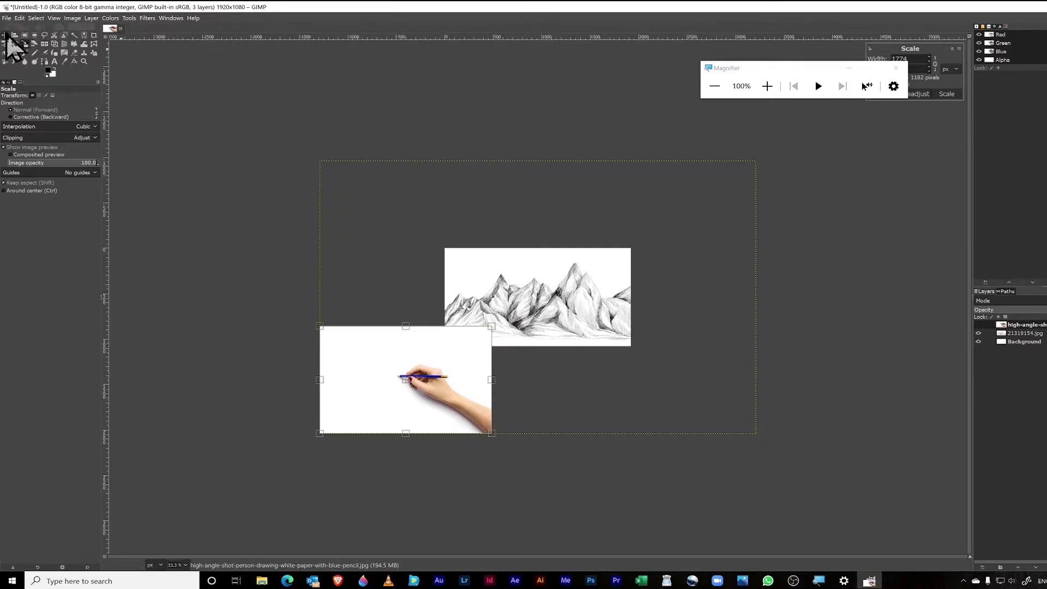
{"action": "key", "text": "Return"}
{"action": "key", "text": "m"}
{"action": "left_click_drag", "start_coordinate": [439, 379], "coordinate": [586, 304]}
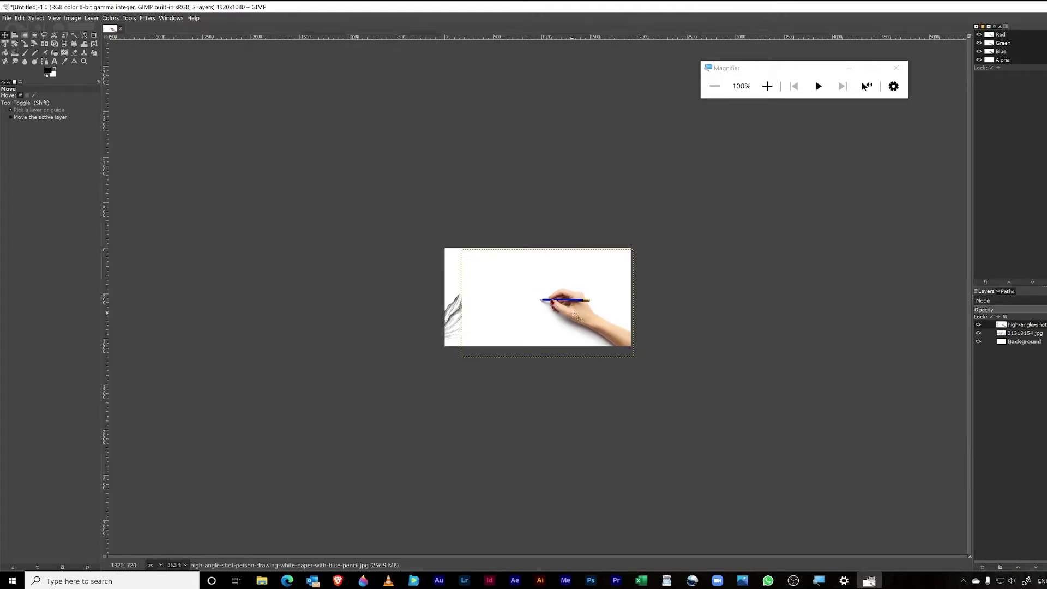
Hide and reshow the hand photo layer, and move it to slightly overhang the canvas's left edge
{"action": "left_click", "coordinate": [979, 325]}
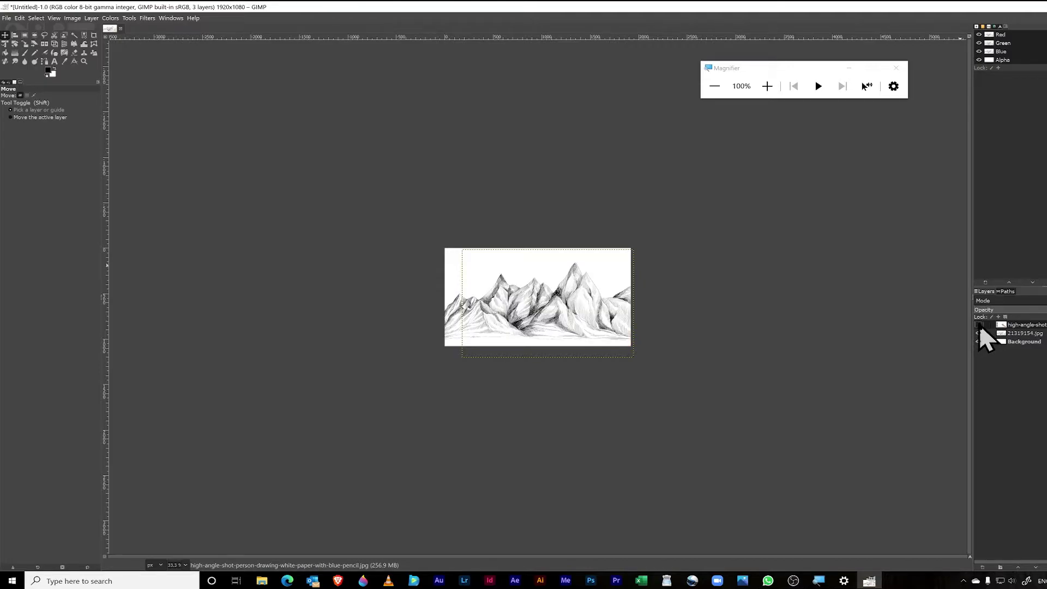
{"action": "left_click", "coordinate": [979, 325]}
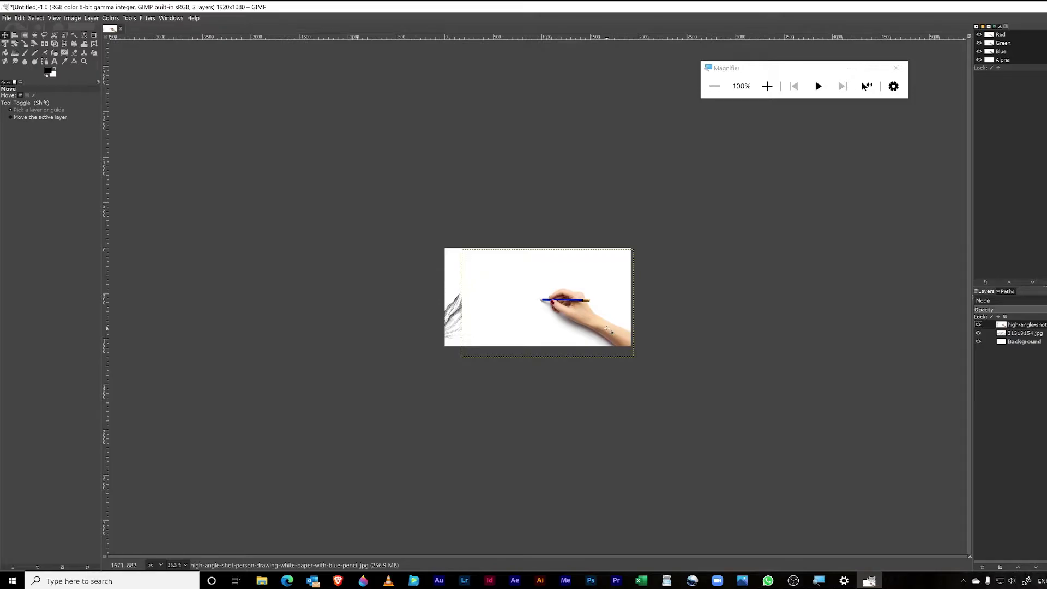
{"action": "left_click_drag", "start_coordinate": [609, 330], "coordinate": [585, 318]}
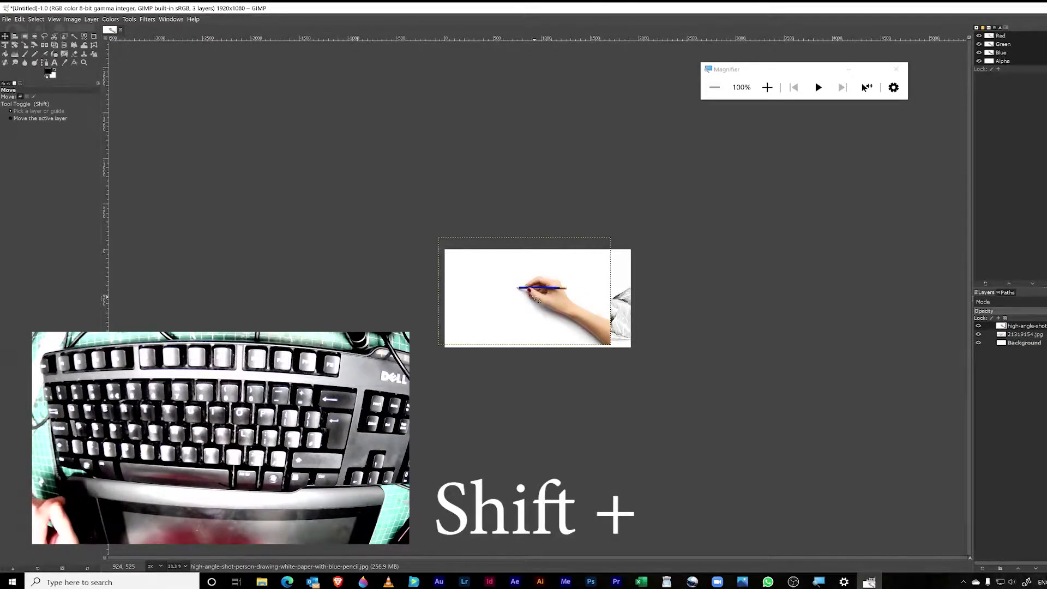
{"action": "key", "text": "shift"}
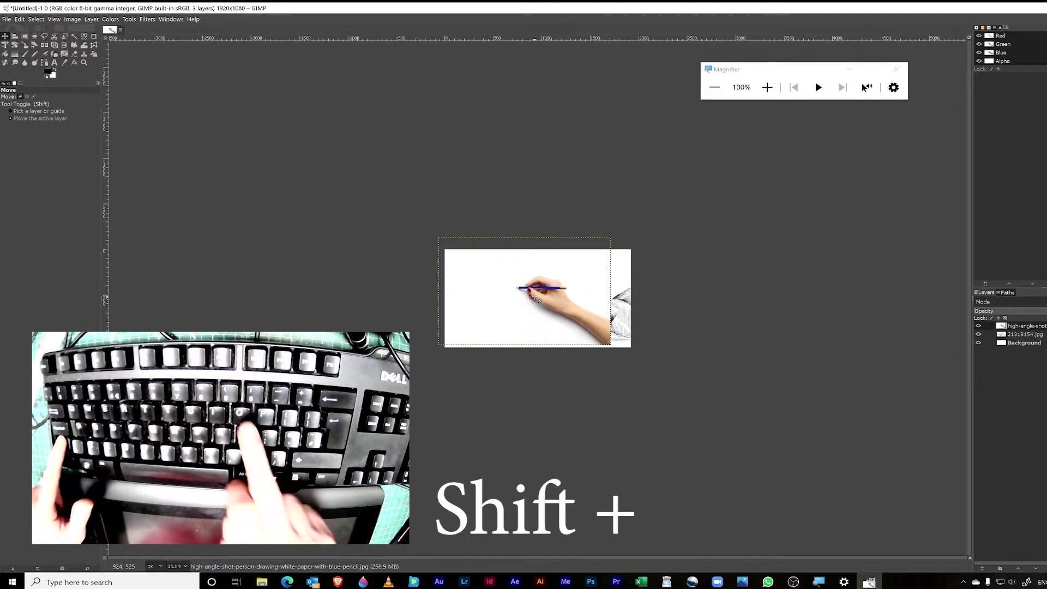
{"action": "key", "text": "shift+plus"}
{"action": "key", "text": "shift+plus"}
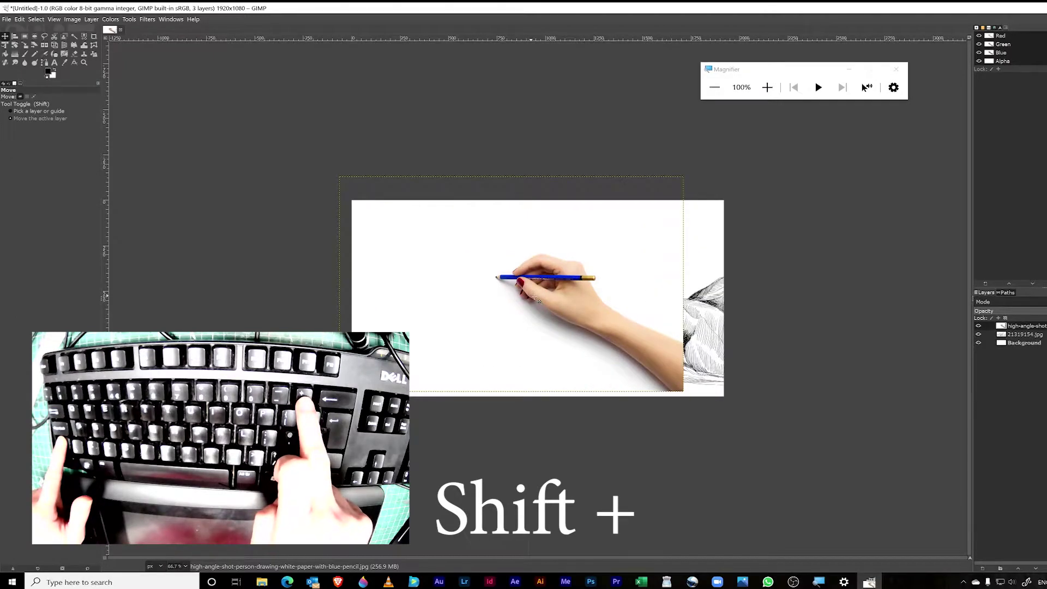
{"action": "key", "text": "shift+plus"}
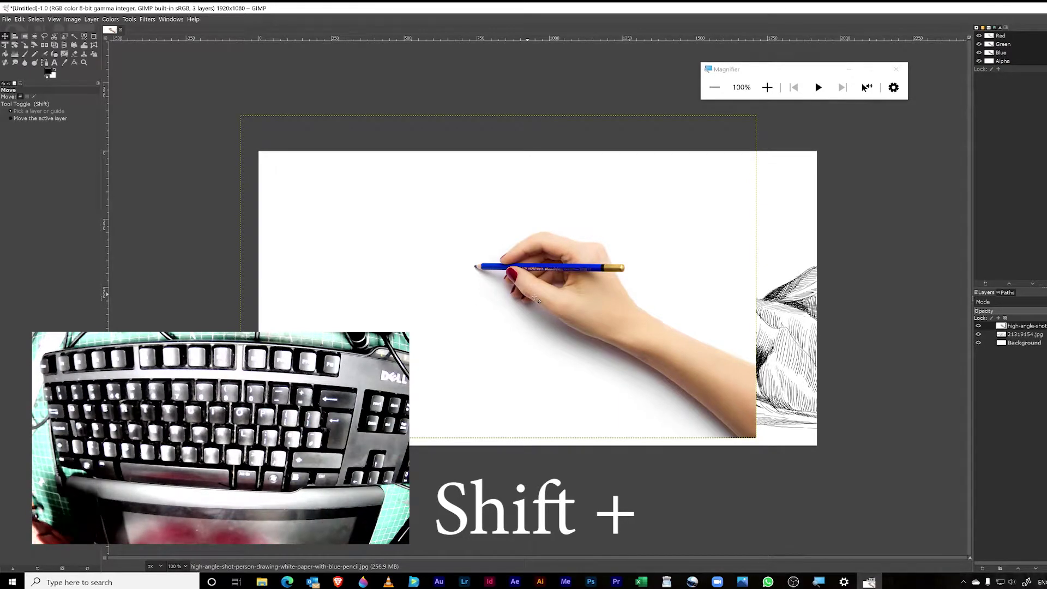
Show the navigation preview and use it to zoom the canvas out to 50% and in to 150%
{"action": "left_click", "coordinate": [1001, 27]}
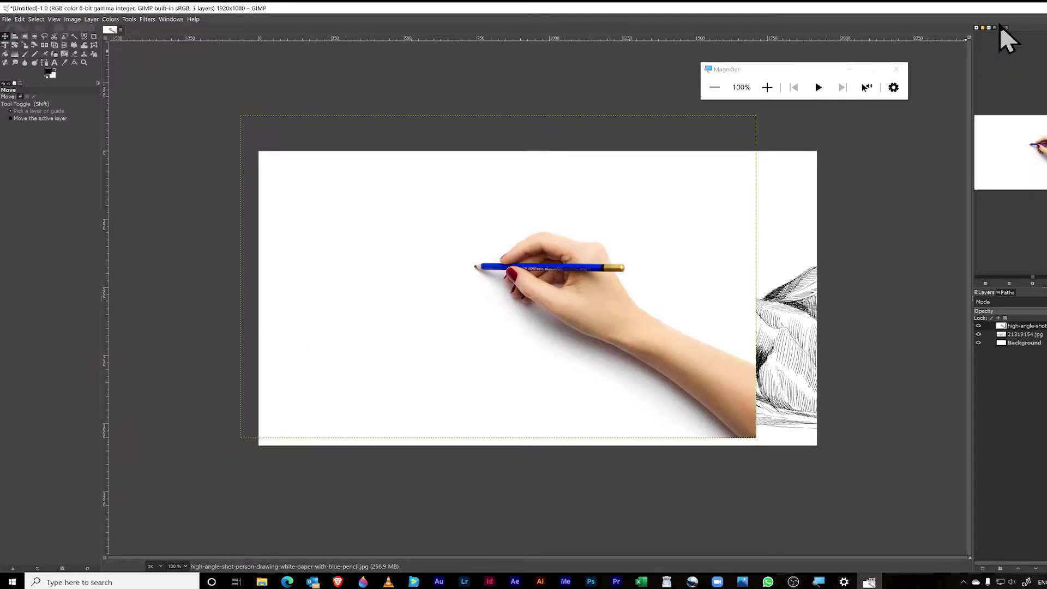
{"action": "key", "text": "super+plus"}
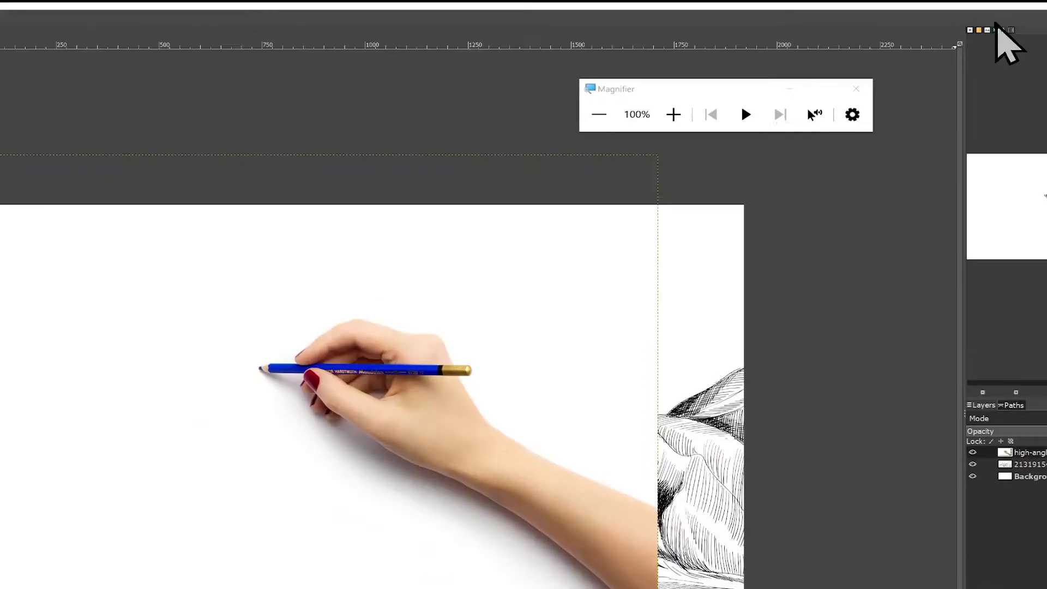
{"action": "key", "text": "super+plus"}
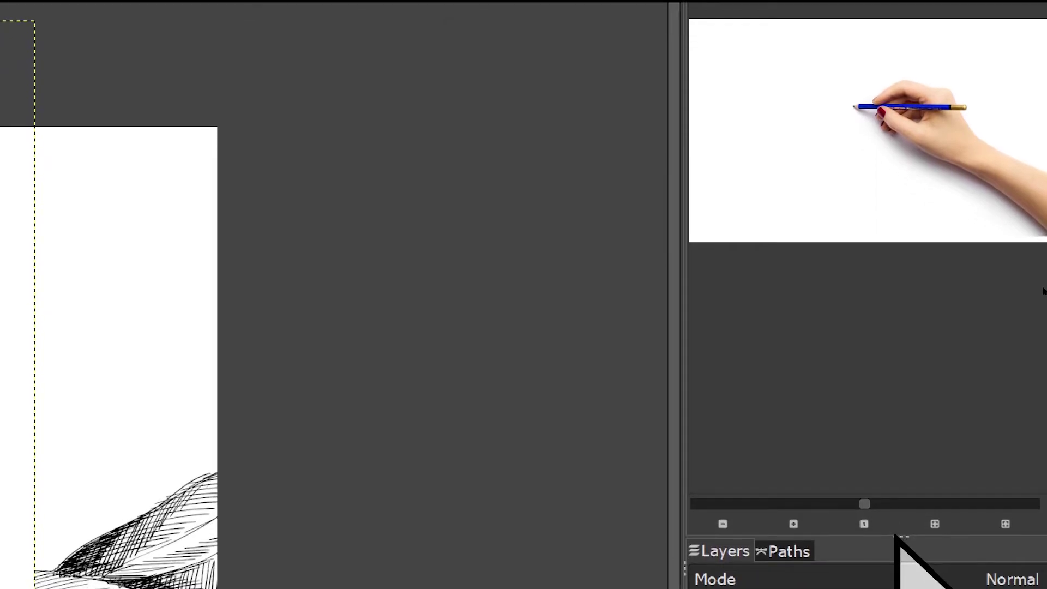
{"action": "mouse_move", "coordinate": [867, 501]}
{"action": "left_mouse_down"}
{"action": "mouse_move", "coordinate": [900, 501]}
{"action": "mouse_move", "coordinate": [834, 505]}
{"action": "mouse_move", "coordinate": [859, 497]}
{"action": "left_mouse_up"}
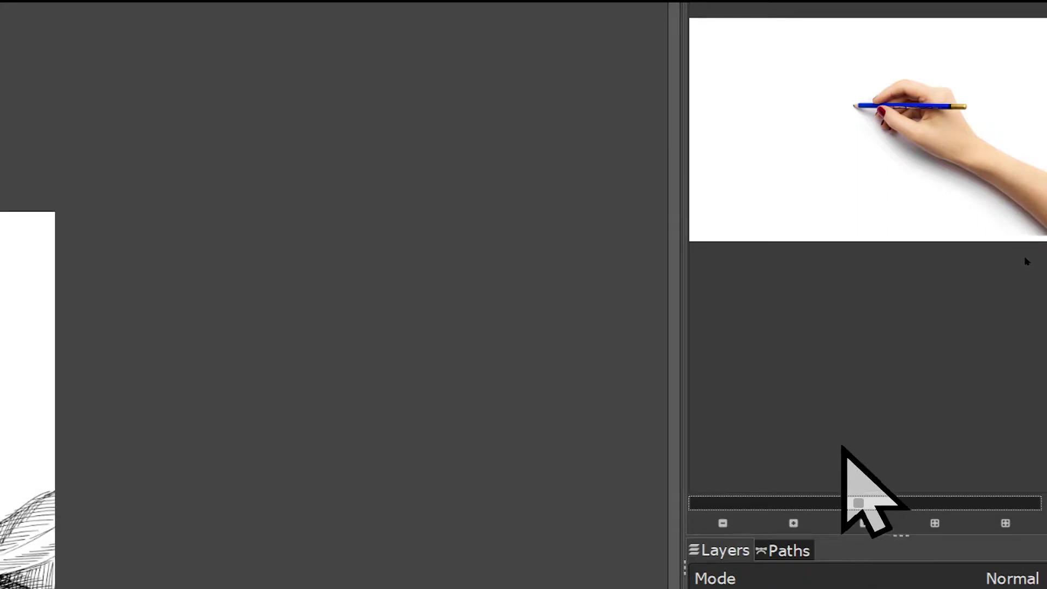
{"action": "key", "text": "super+minus"}
{"action": "key", "text": "super+minus"}
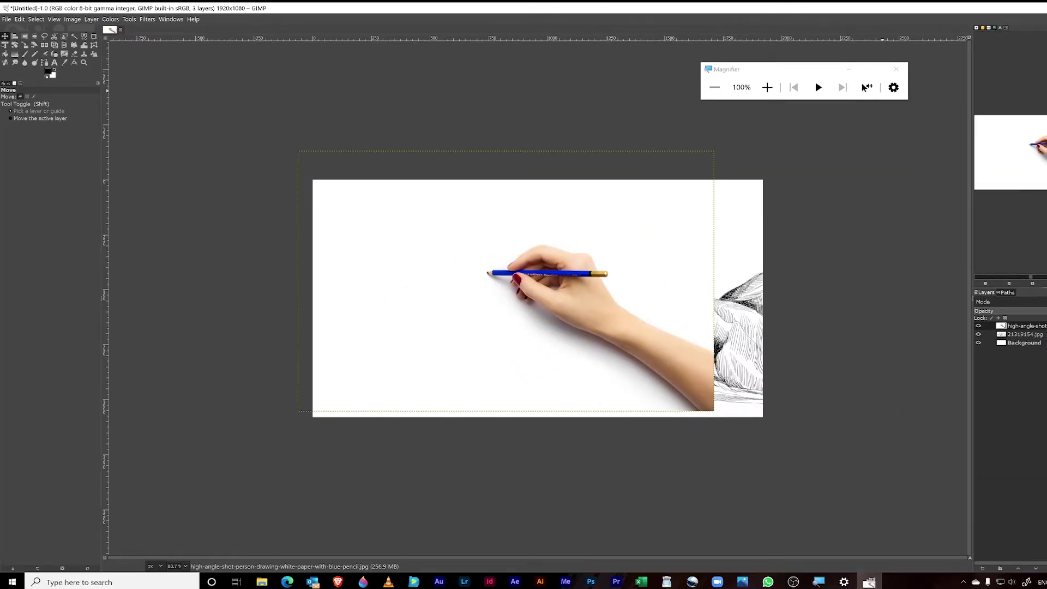
{"action": "mouse_move", "coordinate": [1031, 276]}
{"action": "left_mouse_down"}
{"action": "mouse_move", "coordinate": [1044, 276]}
{"action": "mouse_move", "coordinate": [975, 280]}
{"action": "mouse_move", "coordinate": [1033, 278]}
{"action": "mouse_move", "coordinate": [982, 286]}
{"action": "left_mouse_up"}
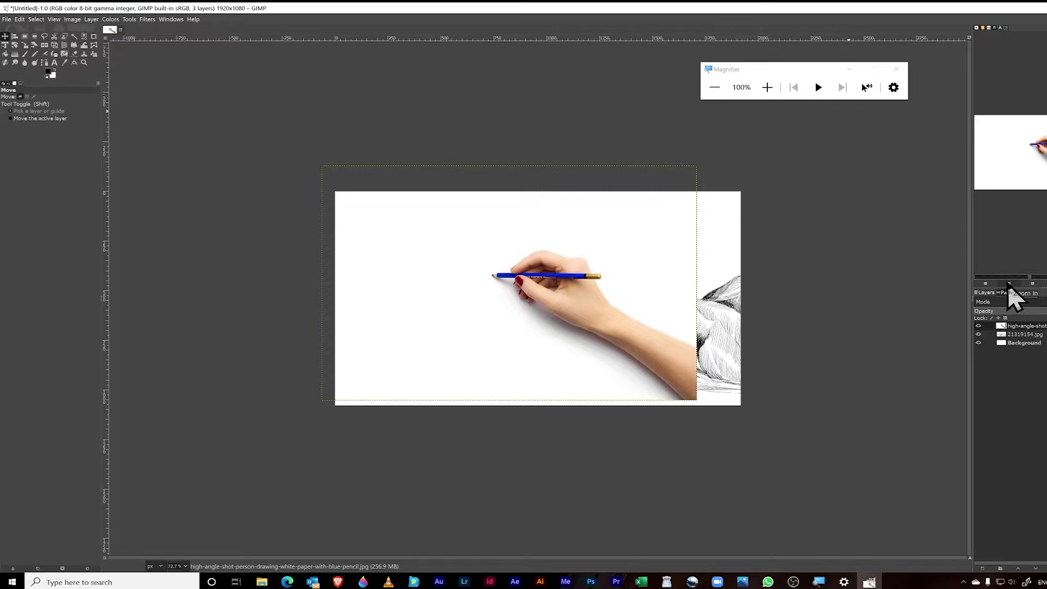
{"action": "left_click", "coordinate": [986, 284]}
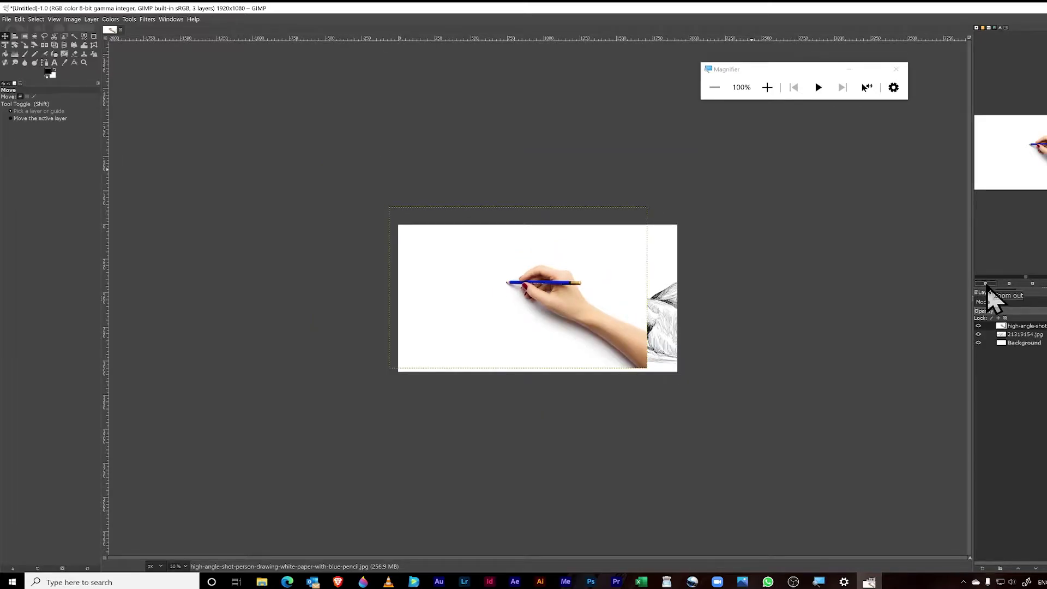
{"action": "left_click", "coordinate": [1009, 285]}
{"action": "left_click", "coordinate": [1009, 285]}
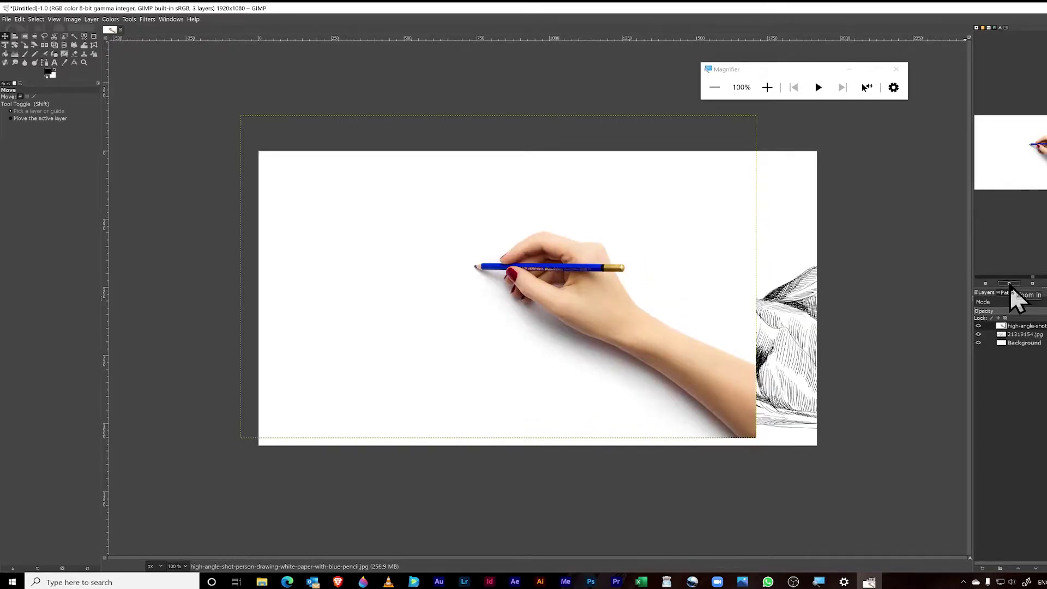
{"action": "left_click", "coordinate": [1009, 286]}
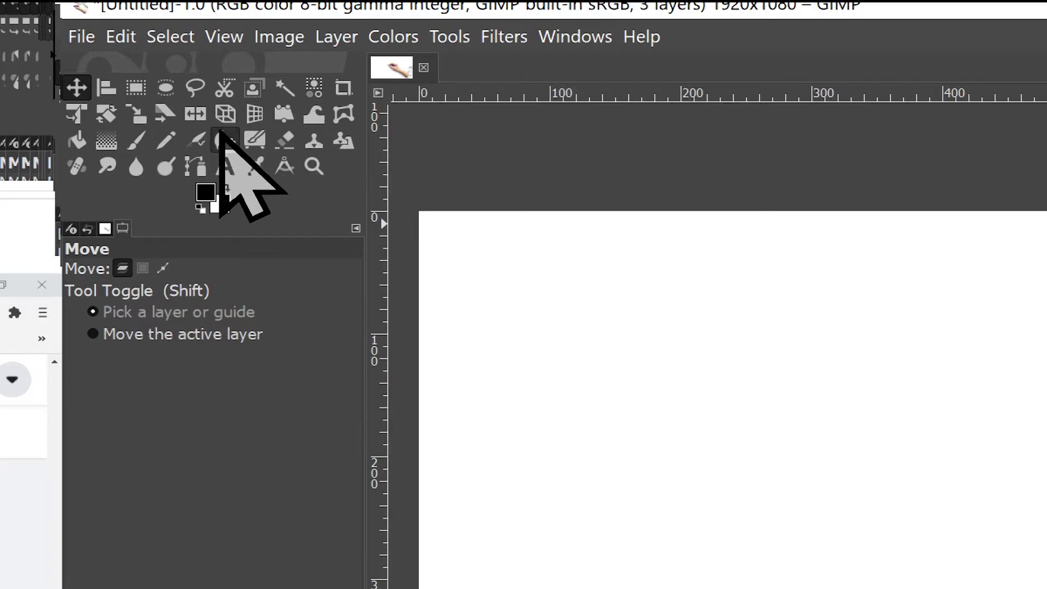
Start a path at the index fingertip and trace over the fingers and knuckles to the pencil's gold end
{"action": "key", "text": "x"}
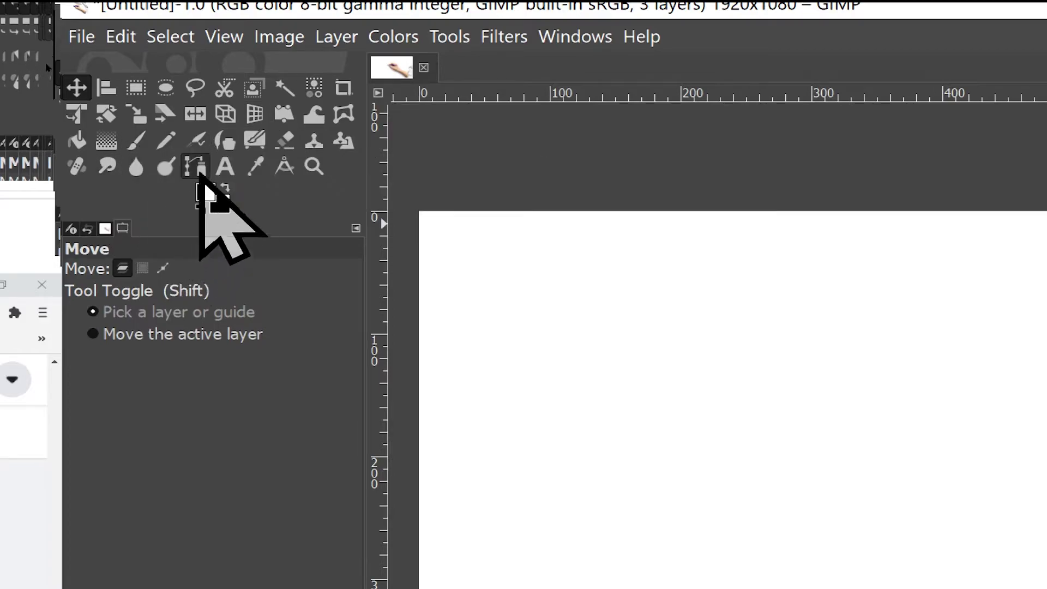
{"action": "left_click", "coordinate": [192, 165]}
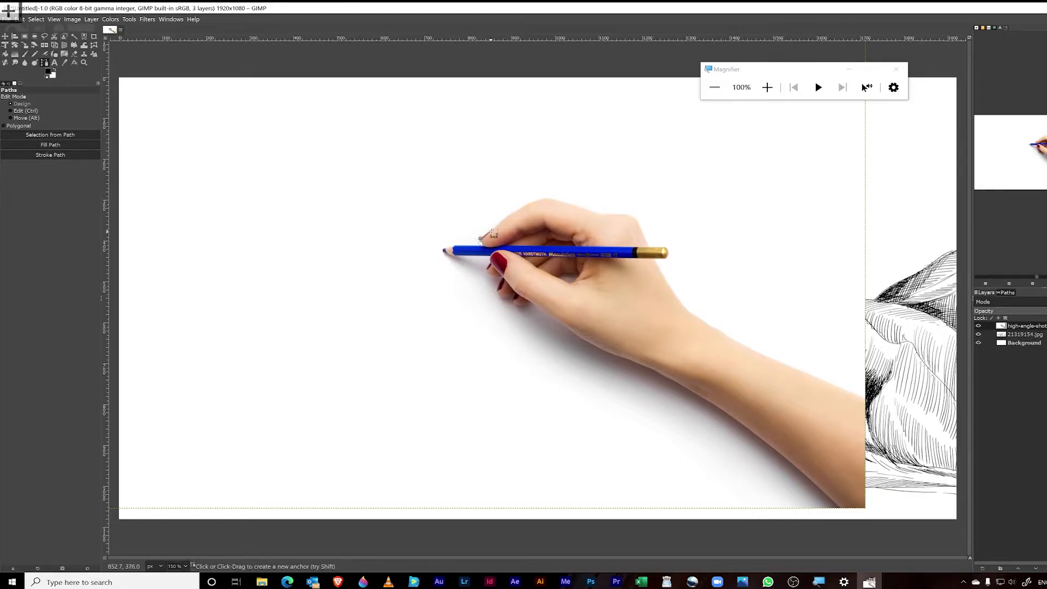
{"action": "left_click", "coordinate": [504, 217]}
{"action": "left_click", "coordinate": [523, 205]}
{"action": "left_click", "coordinate": [539, 200]}
{"action": "left_click", "coordinate": [556, 201]}
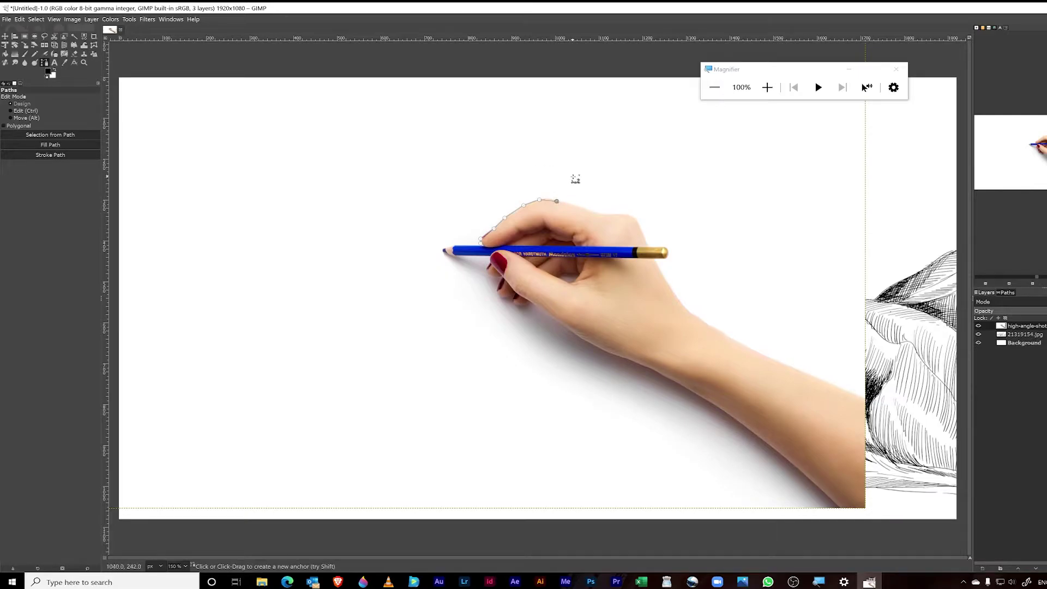
{"action": "left_click", "coordinate": [600, 213]}
{"action": "left_click", "coordinate": [636, 219]}
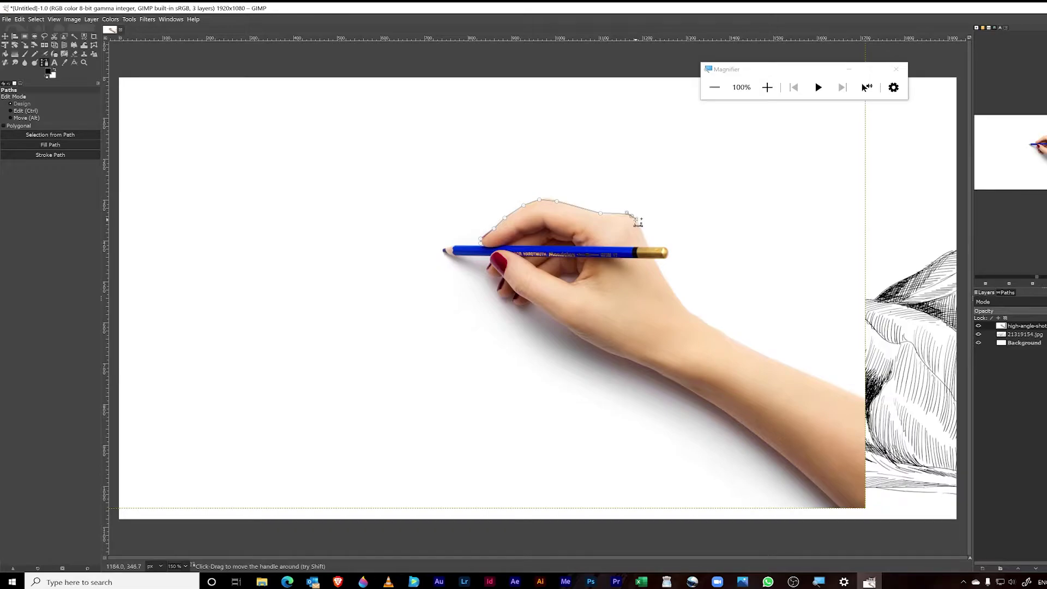
{"action": "left_click", "coordinate": [650, 245]}
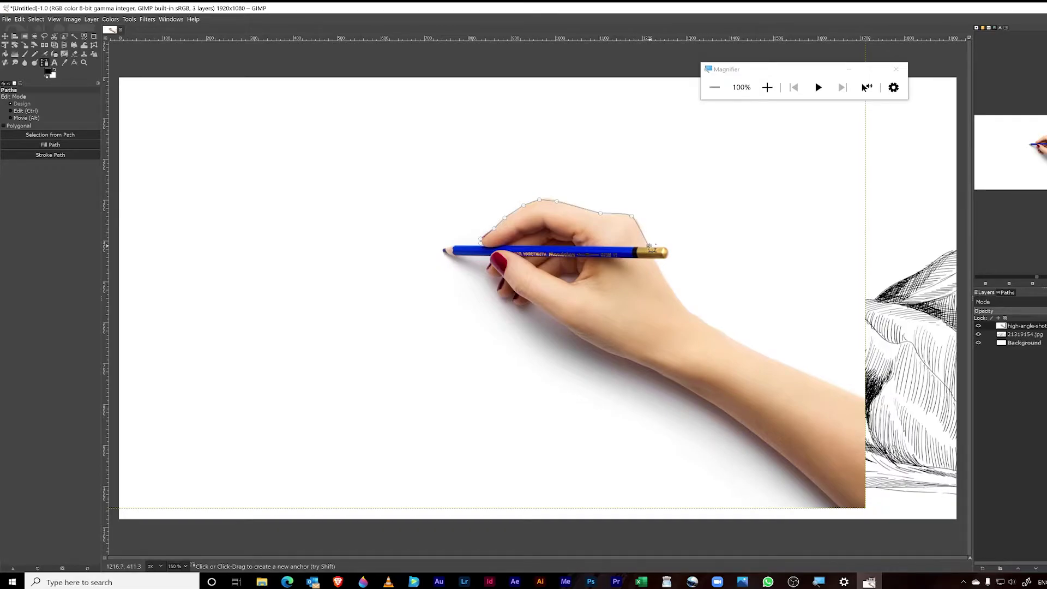
{"action": "left_click", "coordinate": [667, 249]}
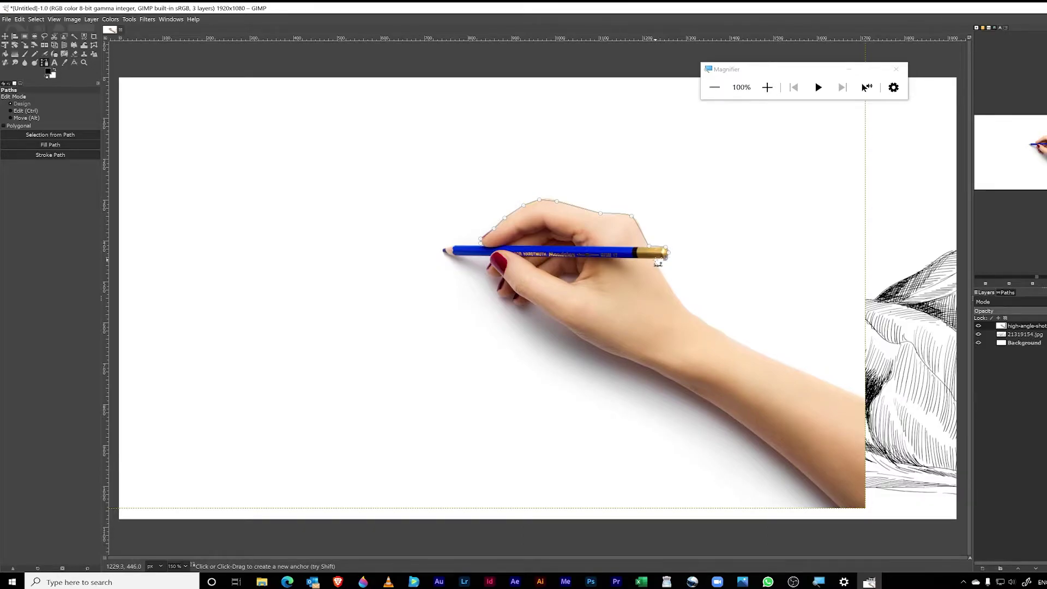
Continue the path along the forearm's upper edge and around the arm's cut end at the photo's lower corner
{"action": "left_click", "coordinate": [686, 310]}
{"action": "left_click", "coordinate": [711, 326]}
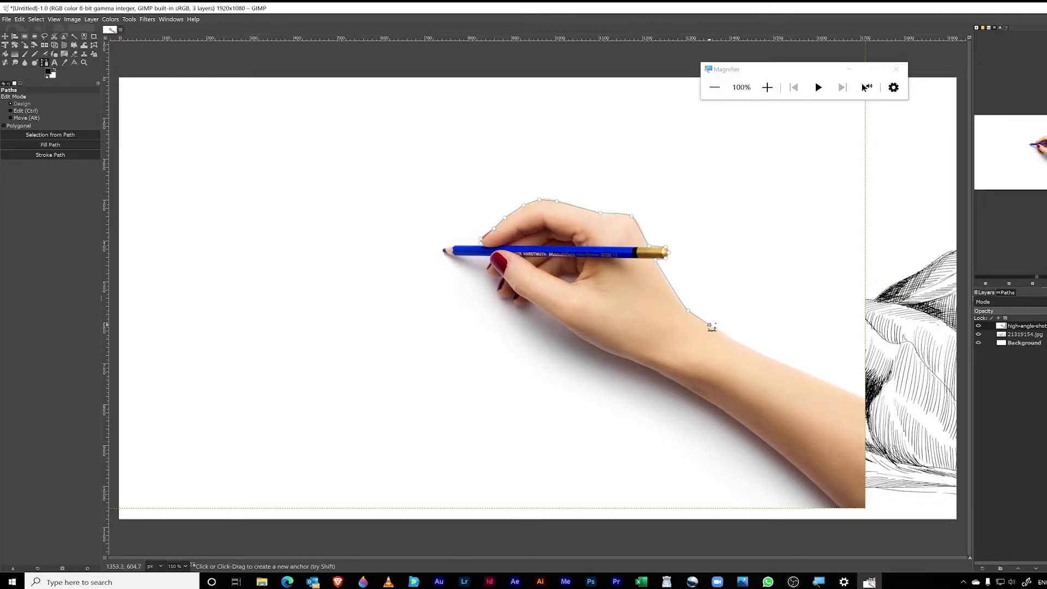
{"action": "left_click", "coordinate": [748, 349]}
{"action": "left_click", "coordinate": [836, 387]}
{"action": "left_click", "coordinate": [862, 397]}
{"action": "left_click", "coordinate": [840, 508]}
Trace the path back along the arm's underside, around the lower fingertips and around the pencil tip
{"action": "left_click", "coordinate": [759, 438]}
{"action": "left_click", "coordinate": [653, 371]}
{"action": "left_click", "coordinate": [616, 359]}
{"action": "left_click", "coordinate": [497, 294]}
{"action": "left_click", "coordinate": [493, 278]}
{"action": "left_click", "coordinate": [487, 260]}
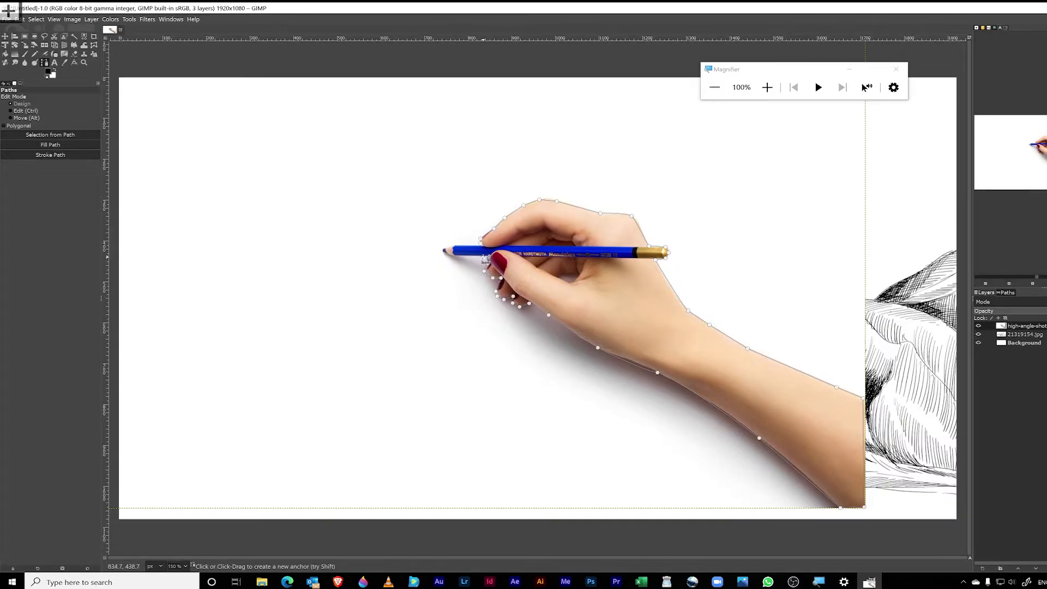
{"action": "left_click", "coordinate": [454, 256]}
{"action": "left_click", "coordinate": [444, 252]}
{"action": "left_click", "coordinate": [461, 245]}
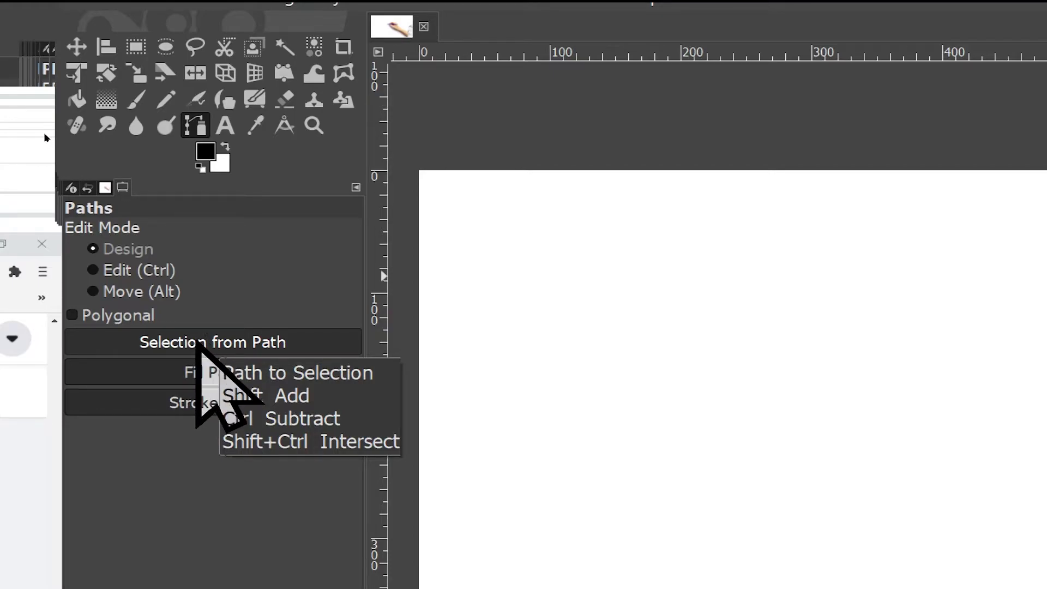
Convert the path around the hand and pencil into a selection
{"action": "left_click", "coordinate": [197, 343]}
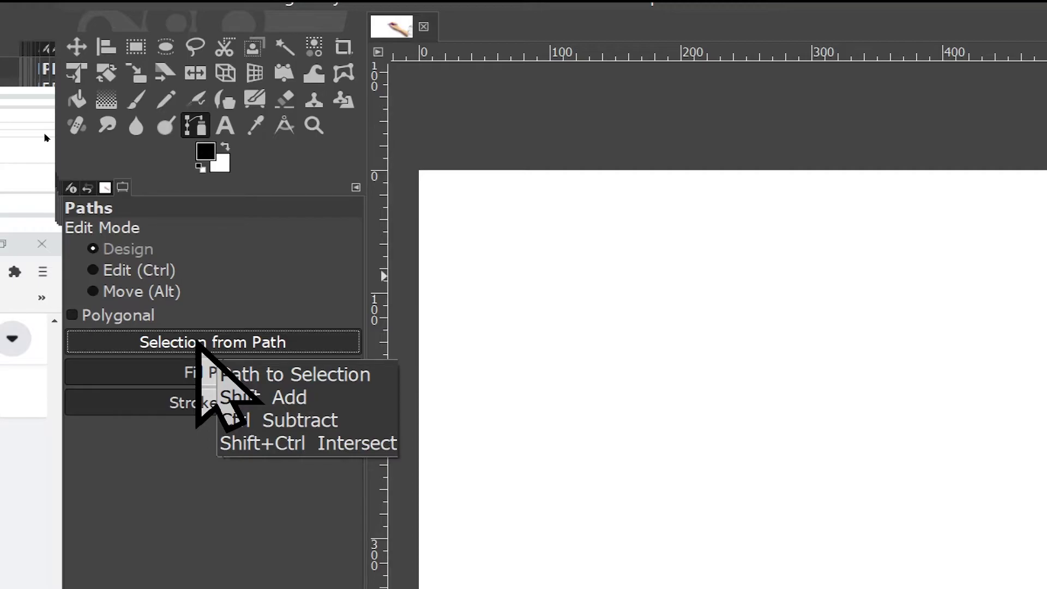
{"action": "key", "text": "super+minus"}
{"action": "key", "text": "super+minus"}
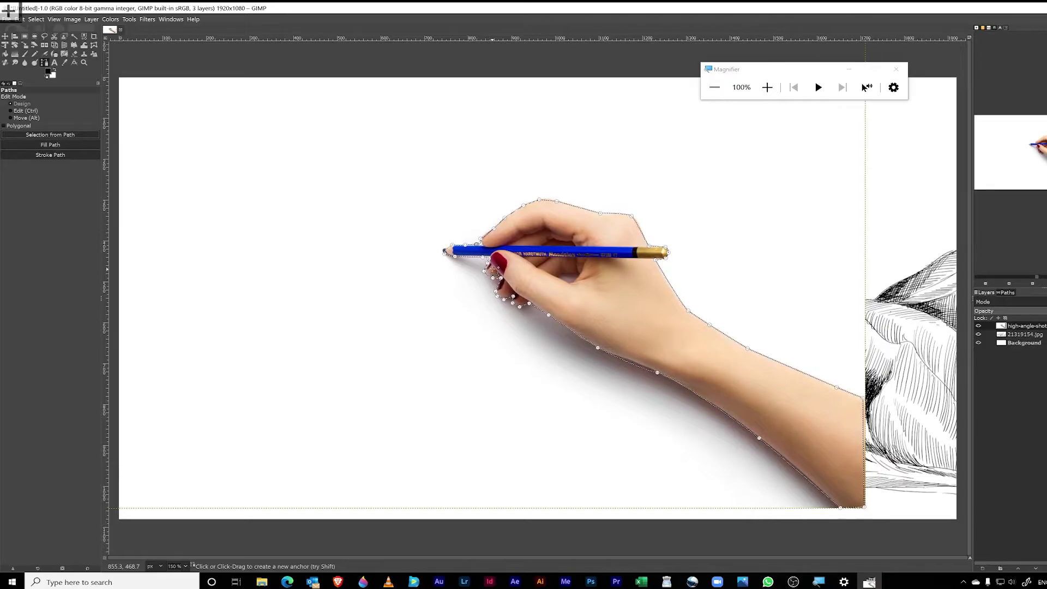
Add a layer mask to the hand photo layer, initialized from the selection
{"action": "key", "text": "1"}
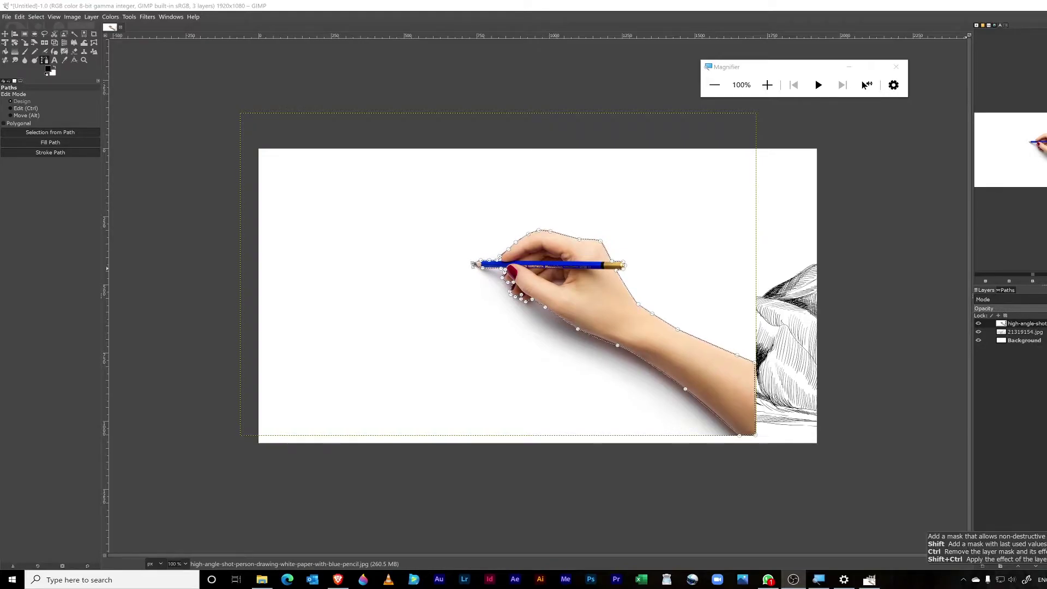
{"action": "left_click", "coordinate": [1001, 565]}
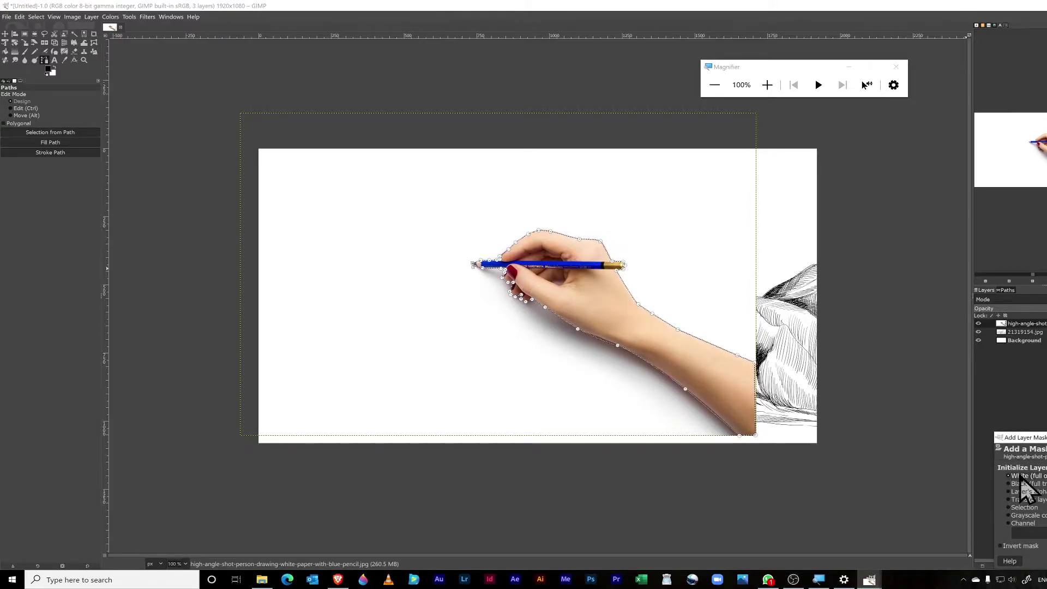
{"action": "left_click", "coordinate": [1009, 507]}
{"action": "left_click", "coordinate": [1010, 507]}
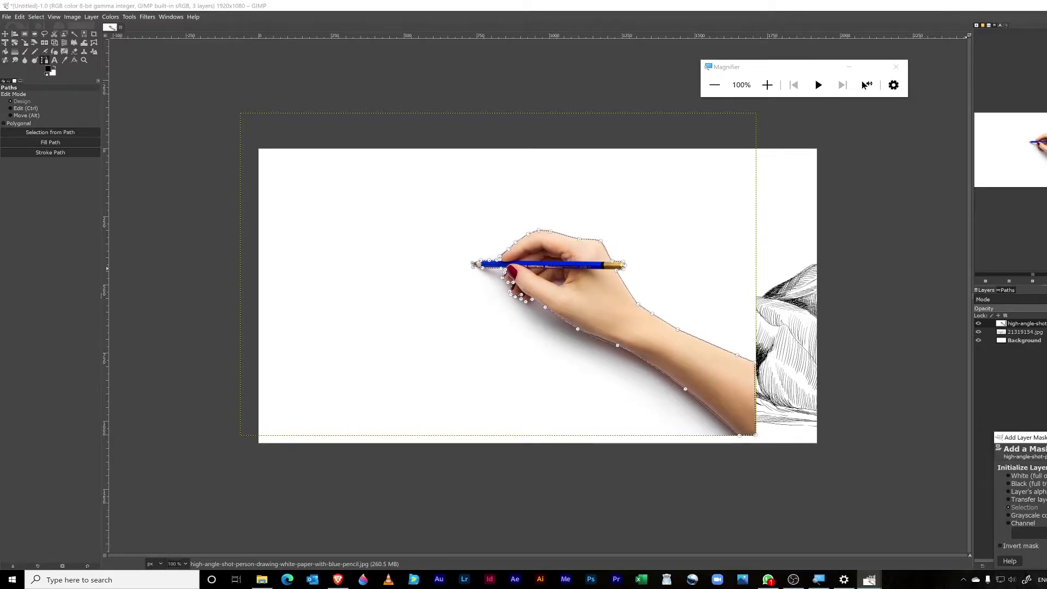
{"action": "key", "text": "Return"}
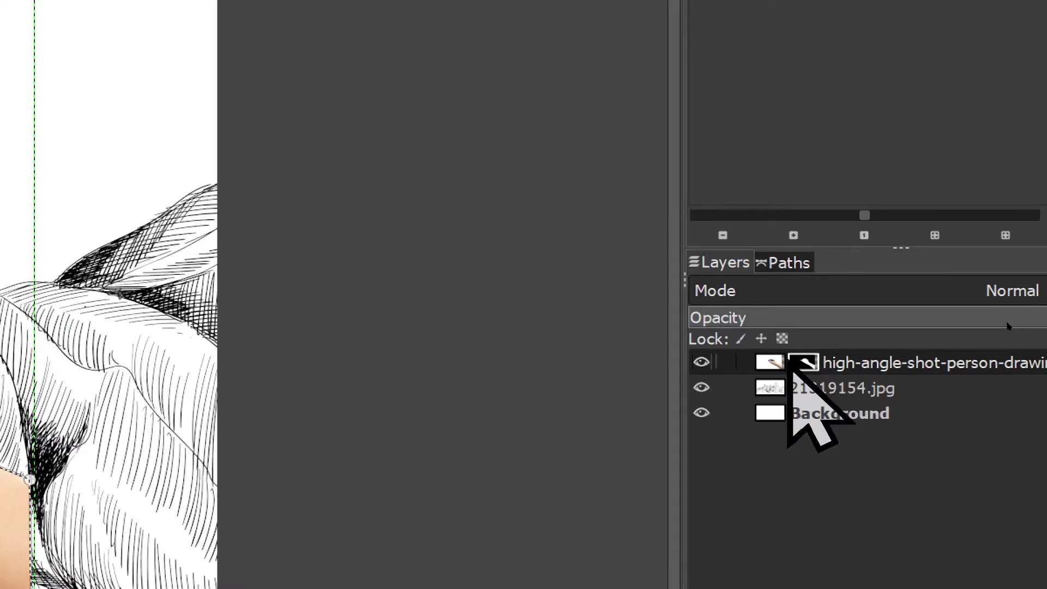
Target the hand layer's image instead of its mask and brush on the hand with the black Paintbrush at 50 opacity
{"action": "left_click", "coordinate": [768, 365]}
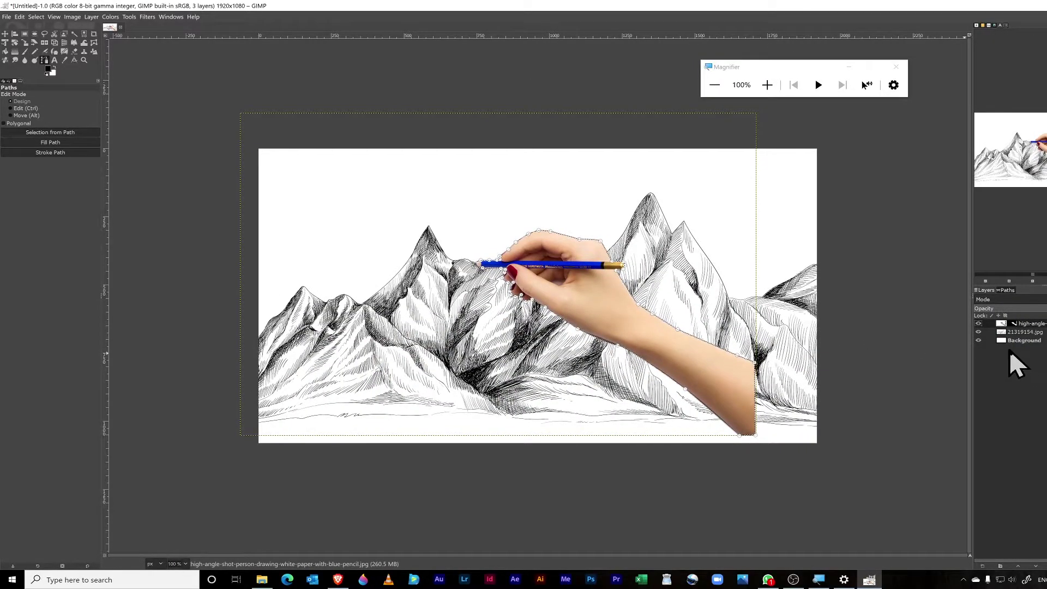
{"action": "key", "text": "p"}
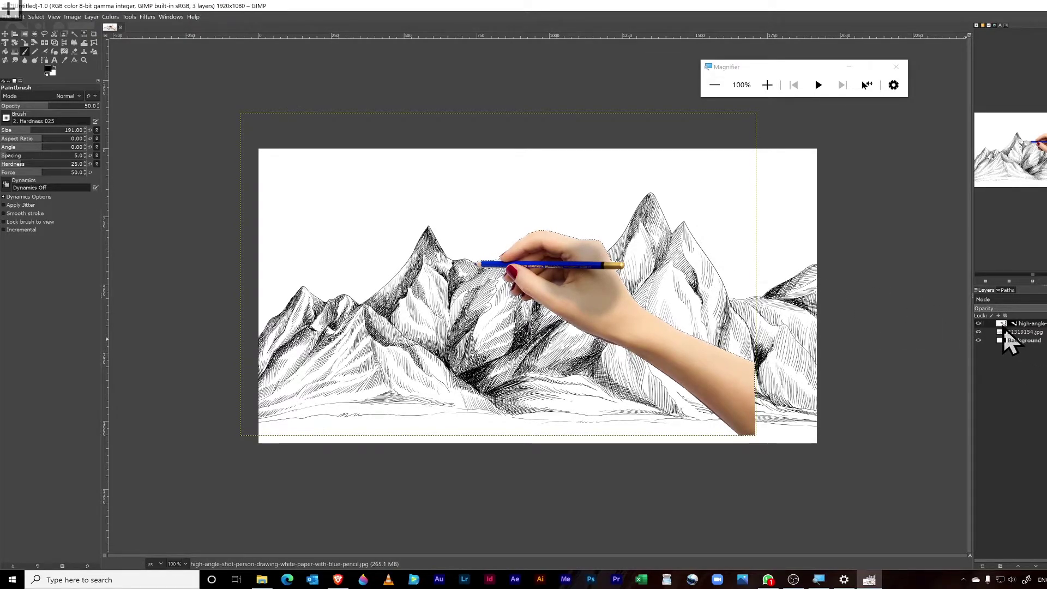
Display the undo history and examine its list of recorded actions up close
{"action": "left_click", "coordinate": [9, 80]}
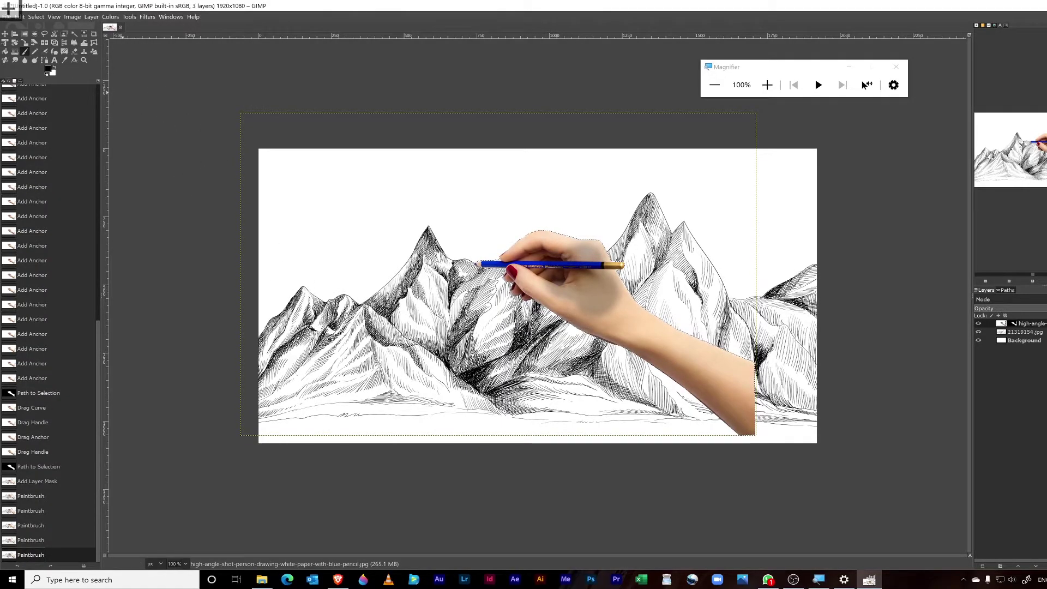
{"action": "key", "text": "super+plus"}
{"action": "key", "text": "super+plus"}
{"action": "key", "text": "super+plus"}
{"action": "key", "text": "super+plus"}
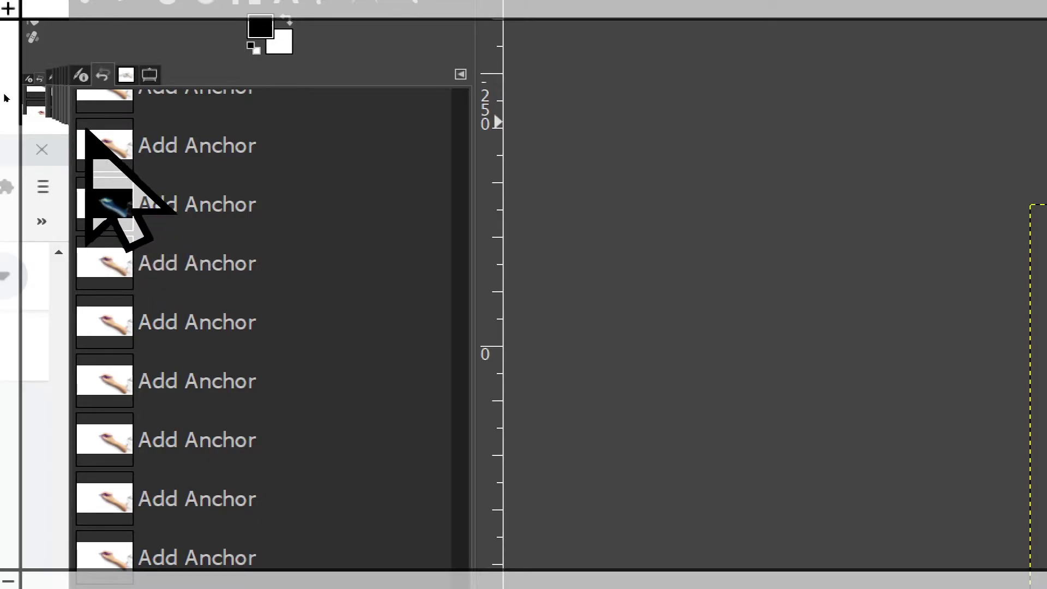
{"action": "key", "text": "super+minus"}
{"action": "key", "text": "super+minus"}
{"action": "key", "text": "super+minus"}
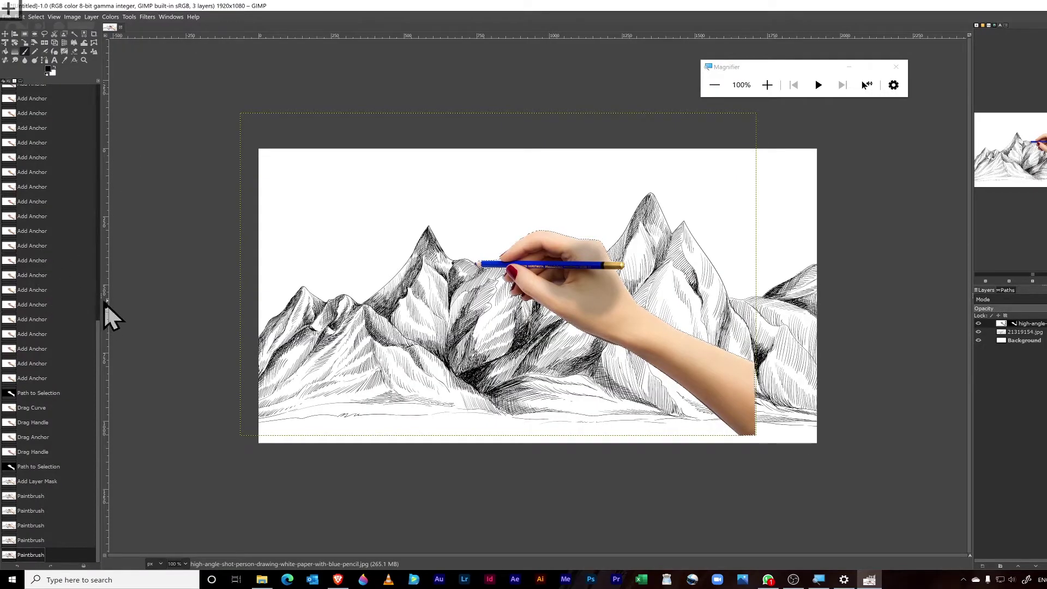
Step back and forth through the latest Paintbrush entries in the undo history, ending on the second-to-last one
{"action": "left_click", "coordinate": [32, 541]}
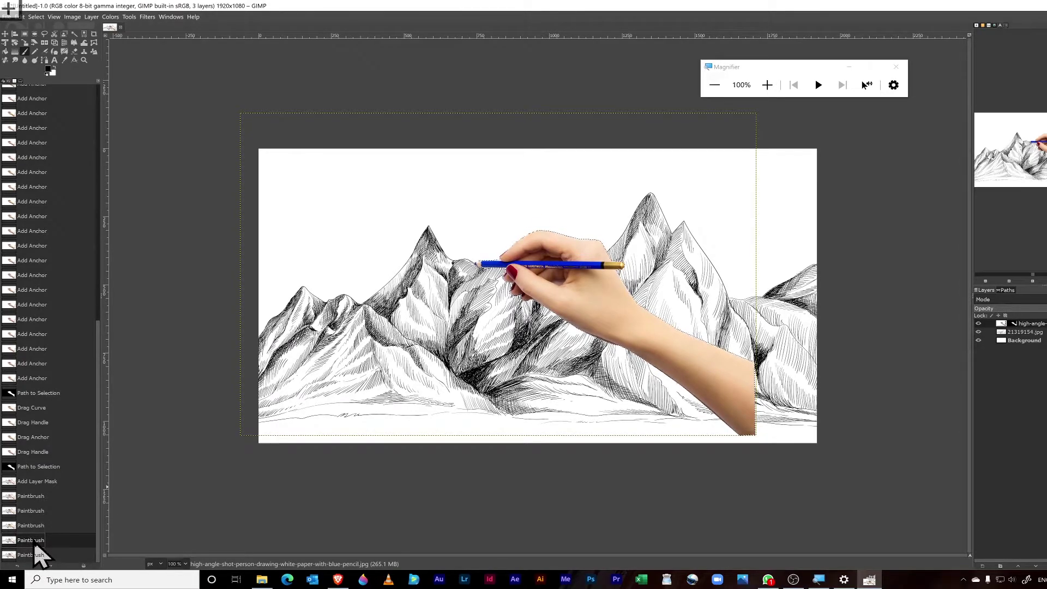
{"action": "left_click", "coordinate": [33, 554]}
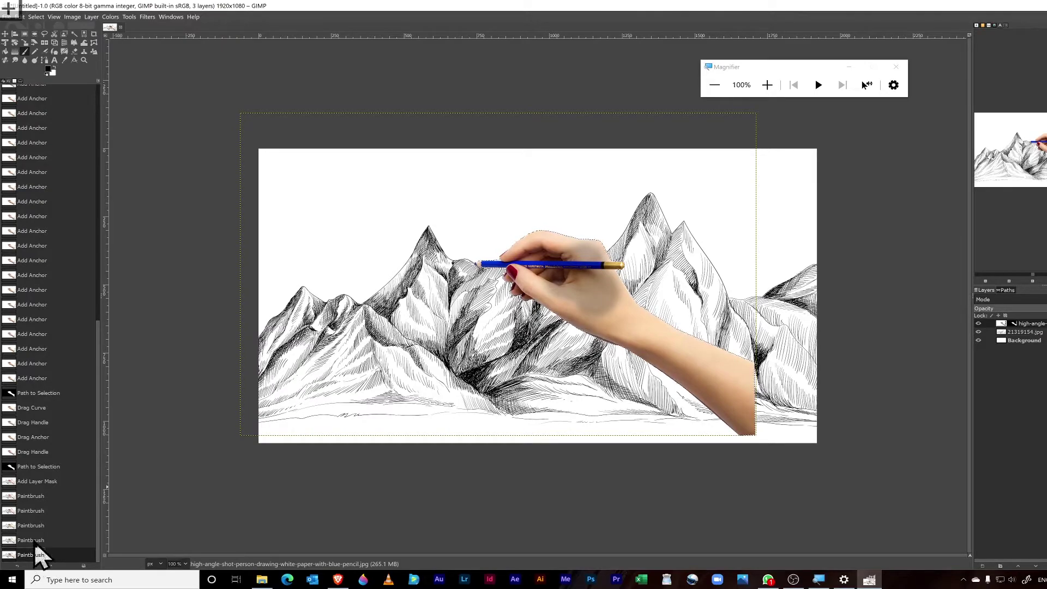
{"action": "left_click", "coordinate": [34, 540]}
{"action": "left_click", "coordinate": [33, 529]}
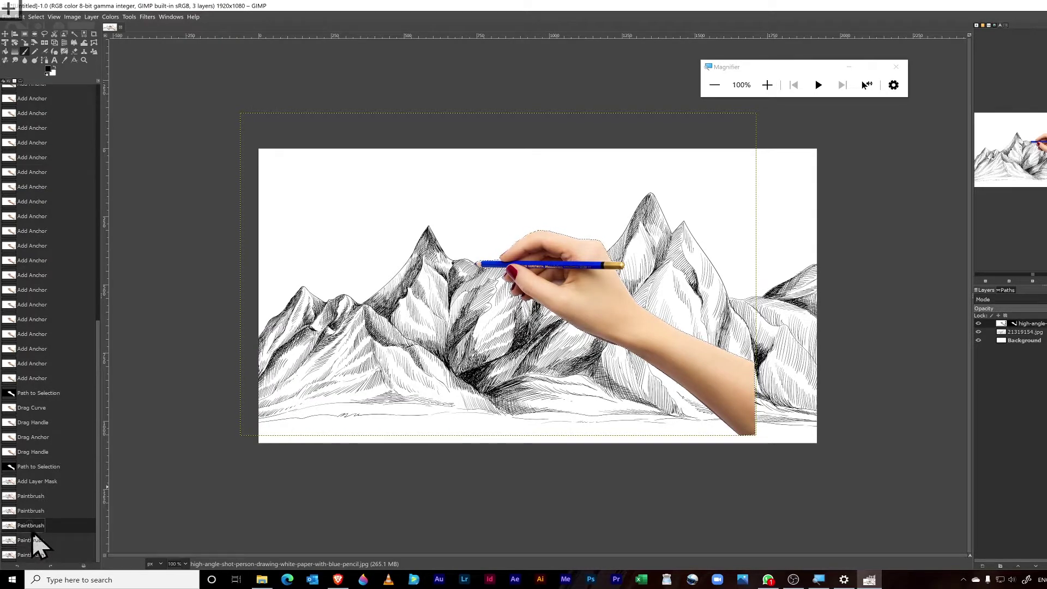
{"action": "left_click", "coordinate": [33, 536]}
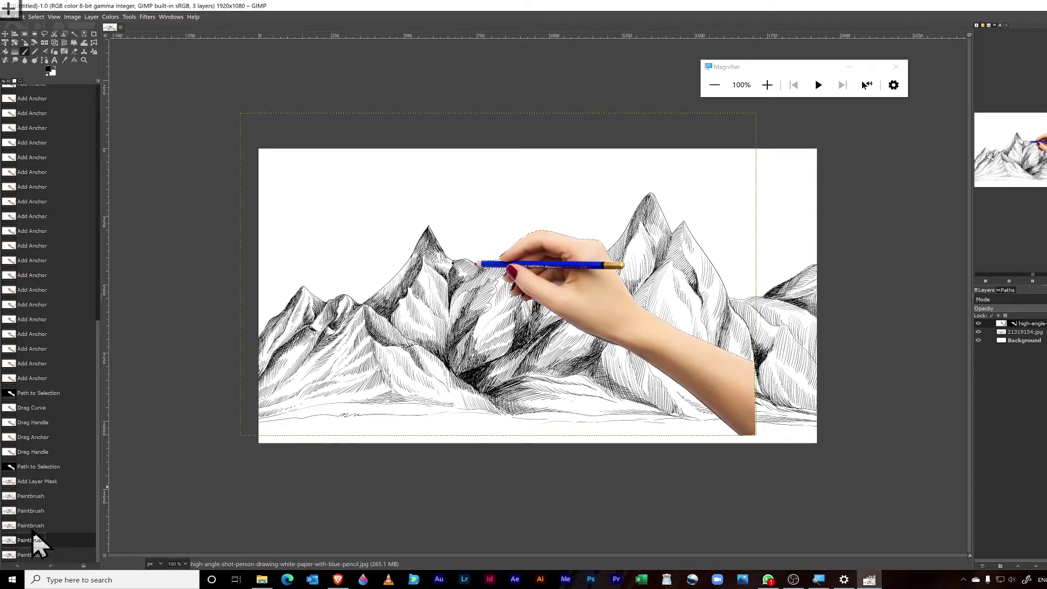
{"action": "left_click", "coordinate": [33, 526]}
{"action": "left_click", "coordinate": [36, 543]}
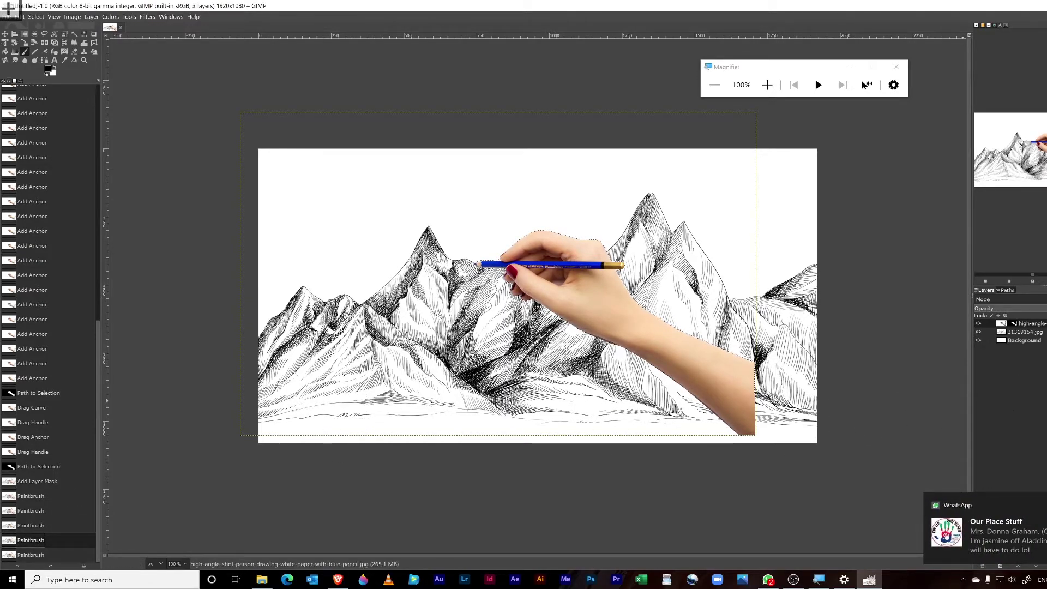
Target the hand photo layer's mask for painting and set the Paintbrush size to 10
{"action": "left_click", "coordinate": [1012, 324]}
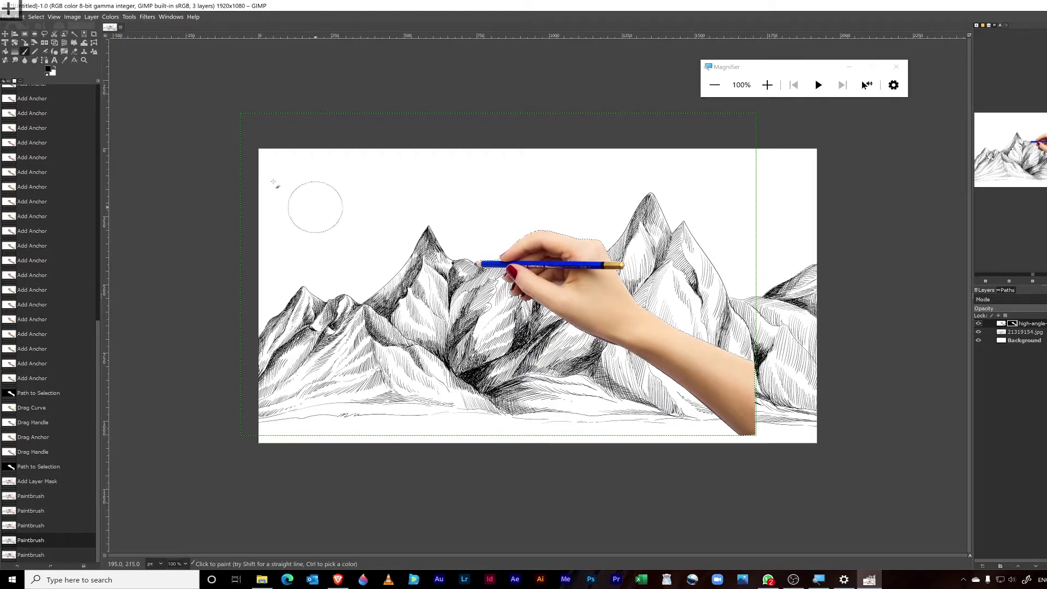
{"action": "left_click", "coordinate": [20, 81]}
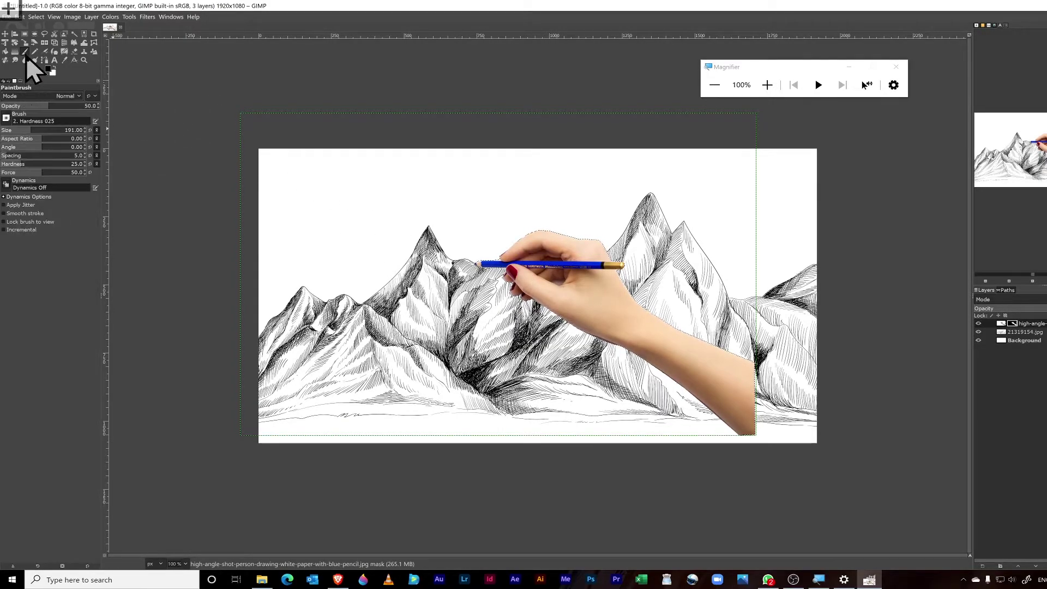
{"action": "double_click", "coordinate": [70, 130]}
{"action": "type", "text": "754"}
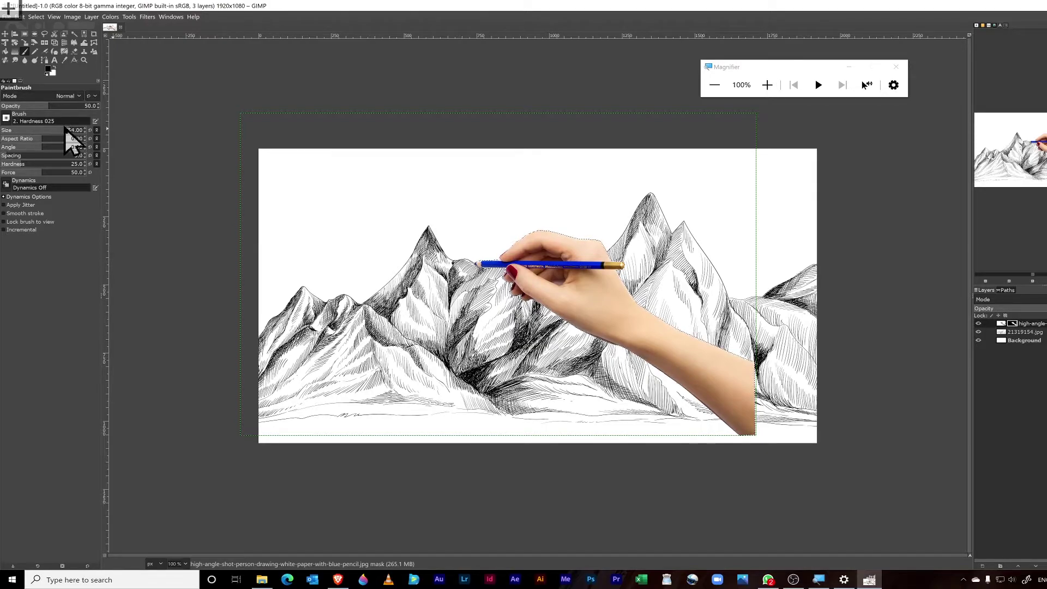
{"action": "double_click", "coordinate": [72, 131]}
{"action": "right_click", "coordinate": [74, 130]}
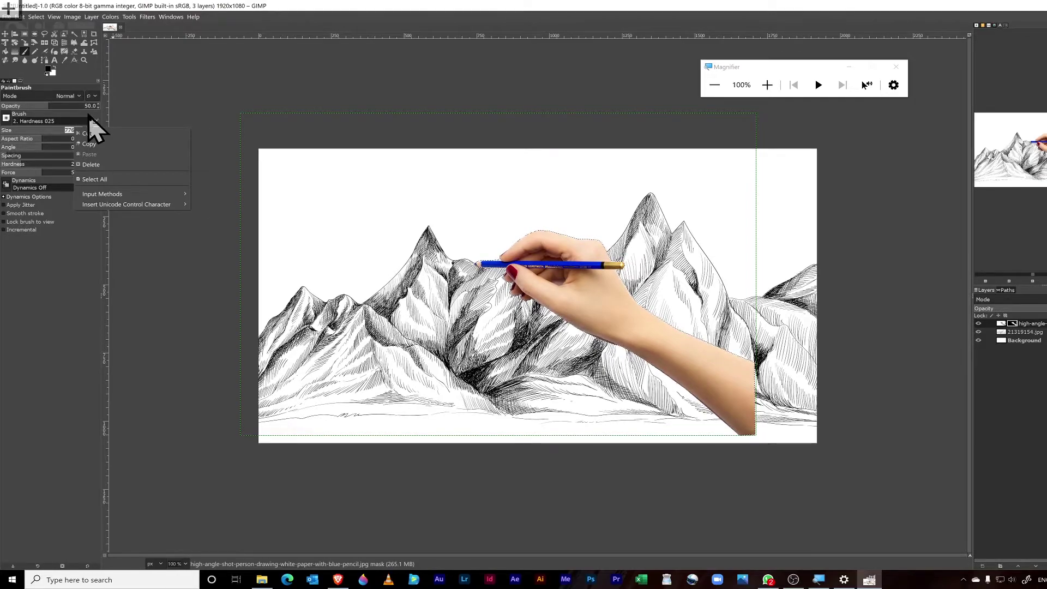
{"action": "left_click", "coordinate": [87, 134]}
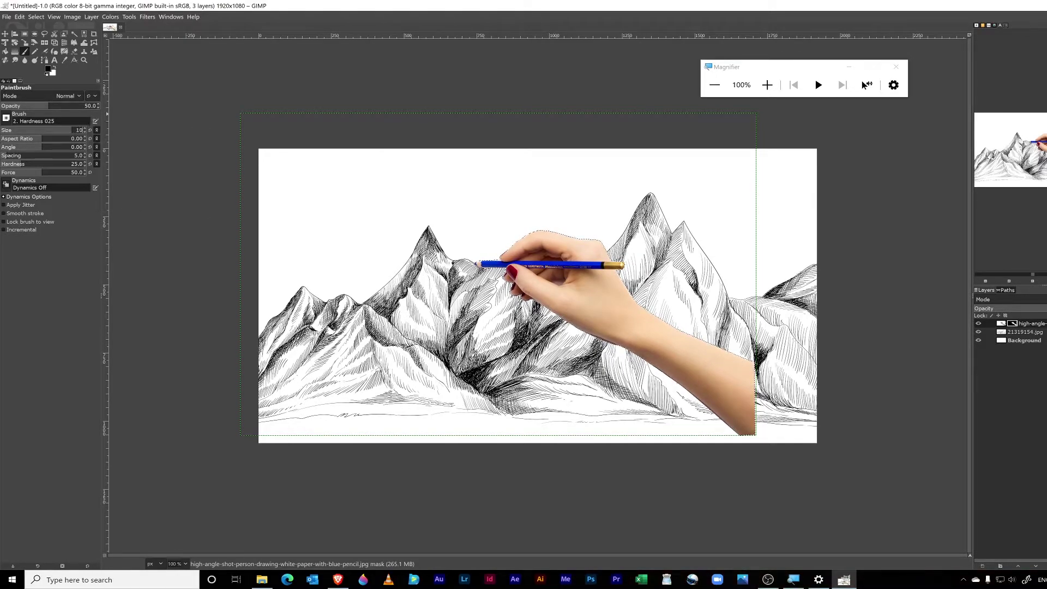
{"action": "type", "text": "0"}
{"action": "key", "text": "Return"}
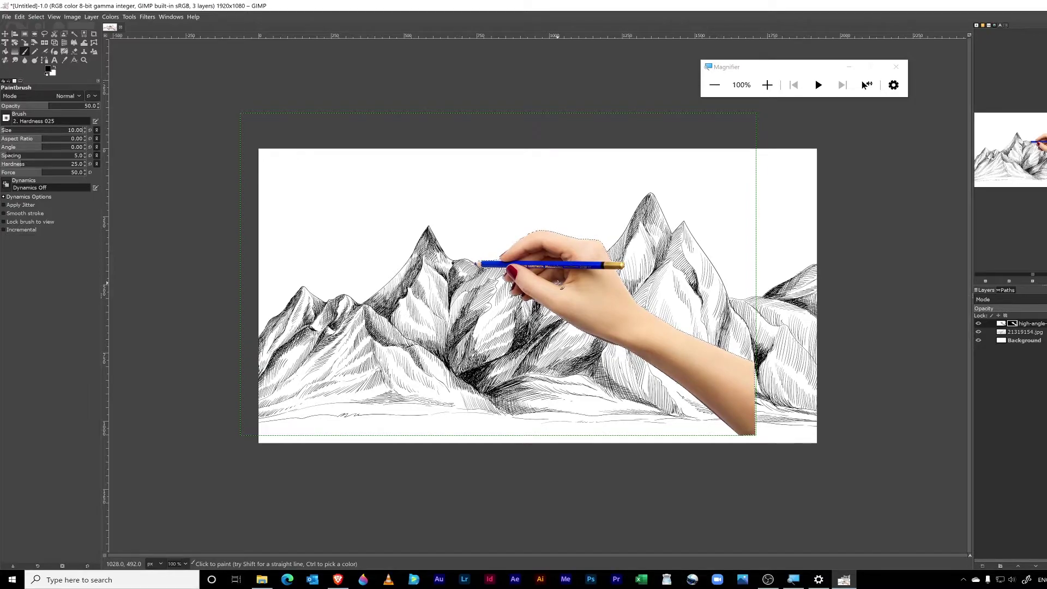
Clear the selection outlining the hand and pencil
{"action": "left_click", "coordinate": [1009, 280]}
{"action": "left_click", "coordinate": [1008, 280]}
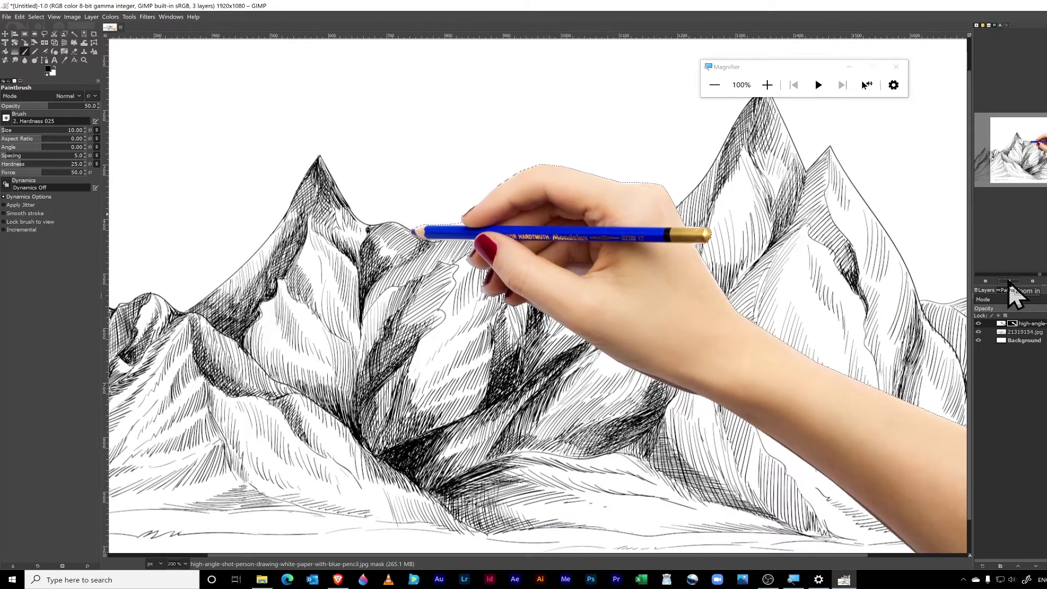
{"action": "left_click", "coordinate": [1008, 281]}
{"action": "left_click", "coordinate": [1009, 280]}
{"action": "left_click", "coordinate": [1009, 281]}
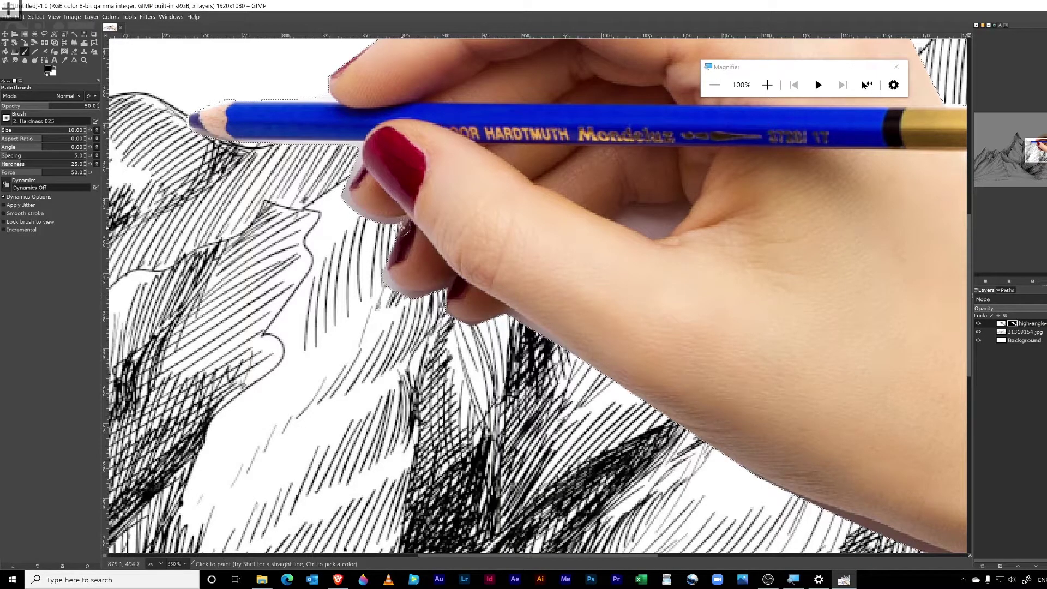
{"action": "left_click", "coordinate": [36, 17]}
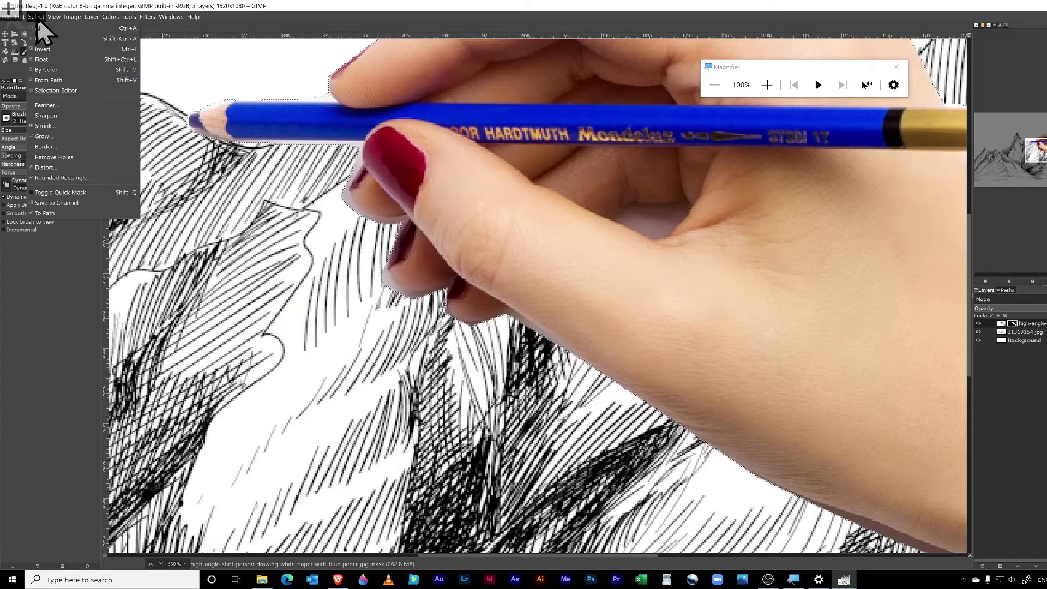
{"action": "left_click", "coordinate": [72, 40]}
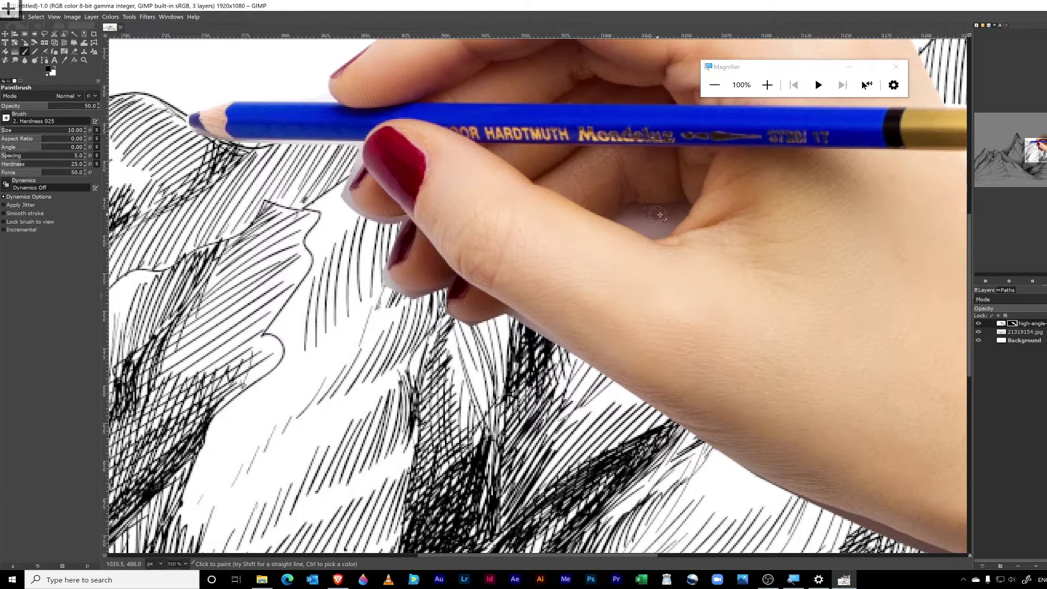
Paint black on the mask over the gap between thumb and palm, plus the pale fringe around the fingertips with brush hardness 93
{"action": "mouse_move", "coordinate": [655, 214]}
{"action": "left_mouse_down"}
{"action": "mouse_move", "coordinate": [683, 208]}
{"action": "mouse_move", "coordinate": [665, 232]}
{"action": "mouse_move", "coordinate": [643, 229]}
{"action": "mouse_move", "coordinate": [665, 222]}
{"action": "mouse_move", "coordinate": [626, 216]}
{"action": "mouse_move", "coordinate": [669, 234]}
{"action": "mouse_move", "coordinate": [683, 214]}
{"action": "mouse_move", "coordinate": [660, 238]}
{"action": "mouse_move", "coordinate": [620, 217]}
{"action": "mouse_move", "coordinate": [682, 207]}
{"action": "left_mouse_up"}
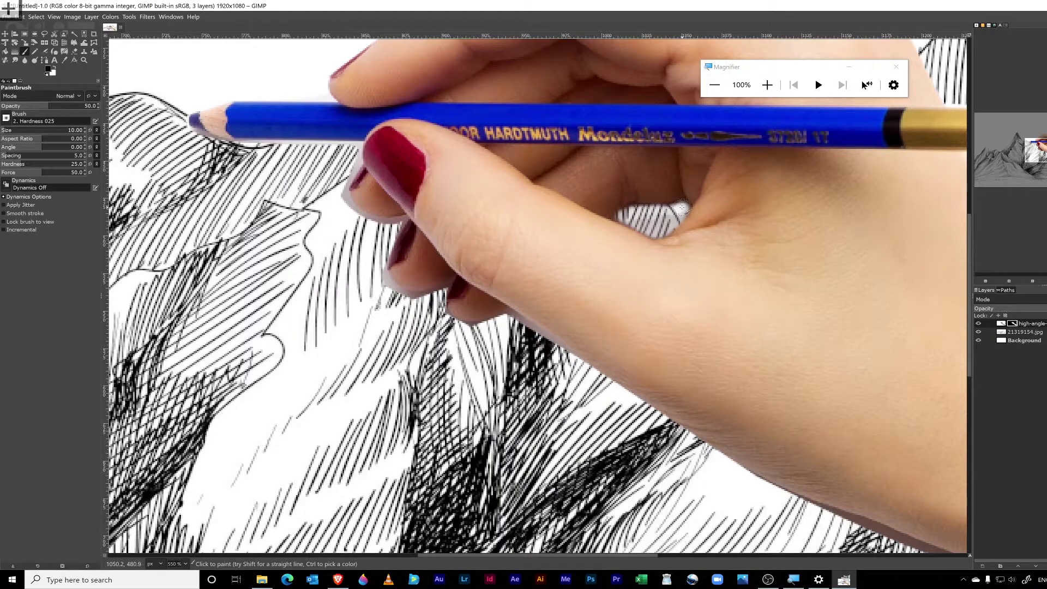
{"action": "mouse_move", "coordinate": [514, 319]}
{"action": "left_mouse_down"}
{"action": "mouse_move", "coordinate": [550, 342]}
{"action": "mouse_move", "coordinate": [522, 319]}
{"action": "mouse_move", "coordinate": [486, 327]}
{"action": "mouse_move", "coordinate": [532, 335]}
{"action": "mouse_move", "coordinate": [538, 318]}
{"action": "left_mouse_up"}
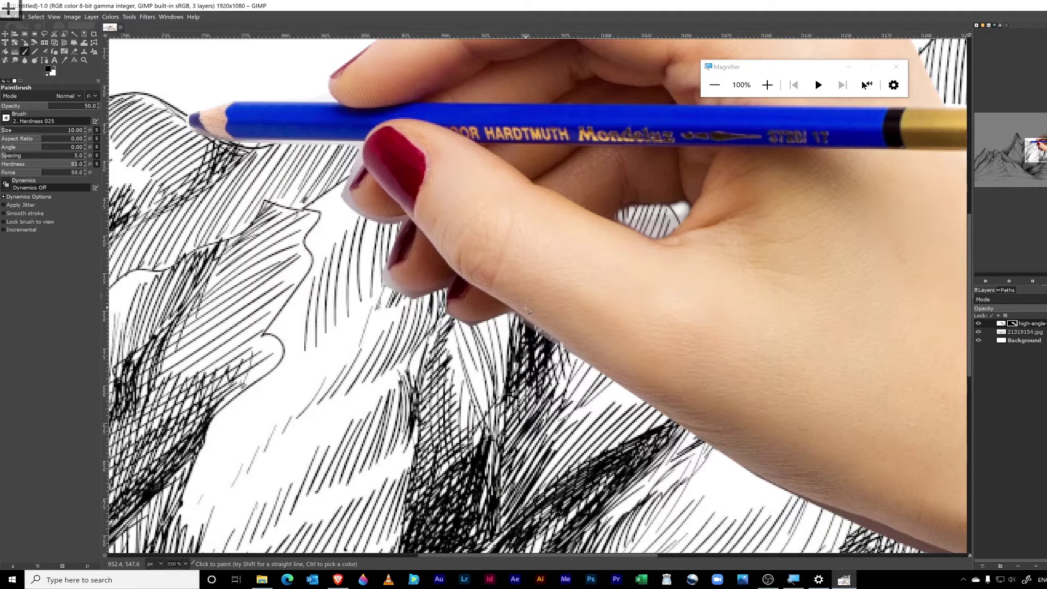
{"action": "scroll", "coordinate": [525, 307], "scroll_direction": "up", "scroll_amount": 2}
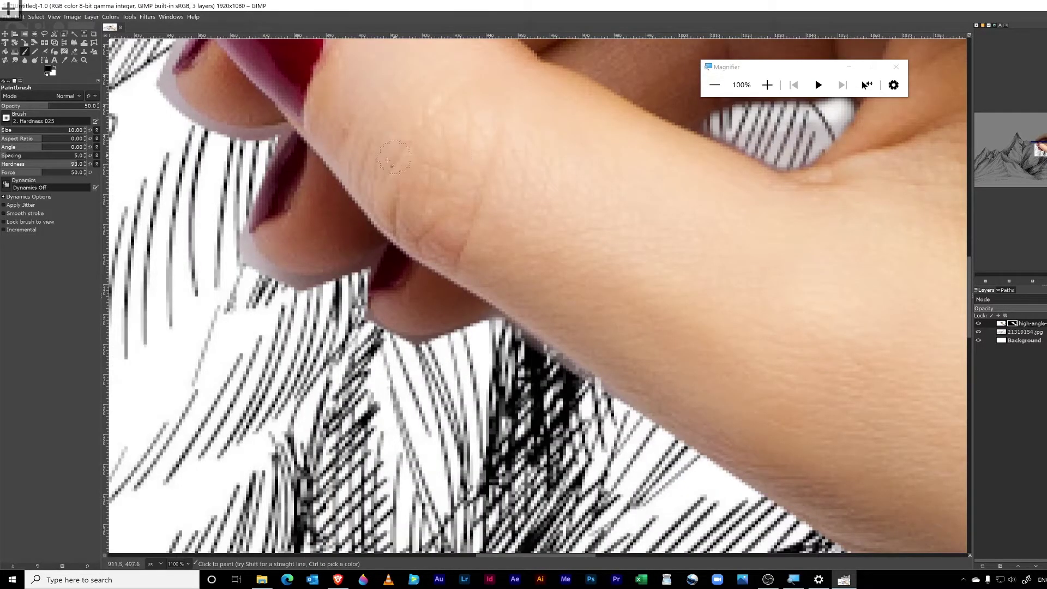
{"action": "mouse_move", "coordinate": [418, 326]}
{"action": "left_mouse_down"}
{"action": "mouse_move", "coordinate": [419, 354]}
{"action": "mouse_move", "coordinate": [429, 355]}
{"action": "mouse_move", "coordinate": [409, 359]}
{"action": "mouse_move", "coordinate": [439, 353]}
{"action": "mouse_move", "coordinate": [394, 349]}
{"action": "mouse_move", "coordinate": [357, 331]}
{"action": "left_mouse_up"}
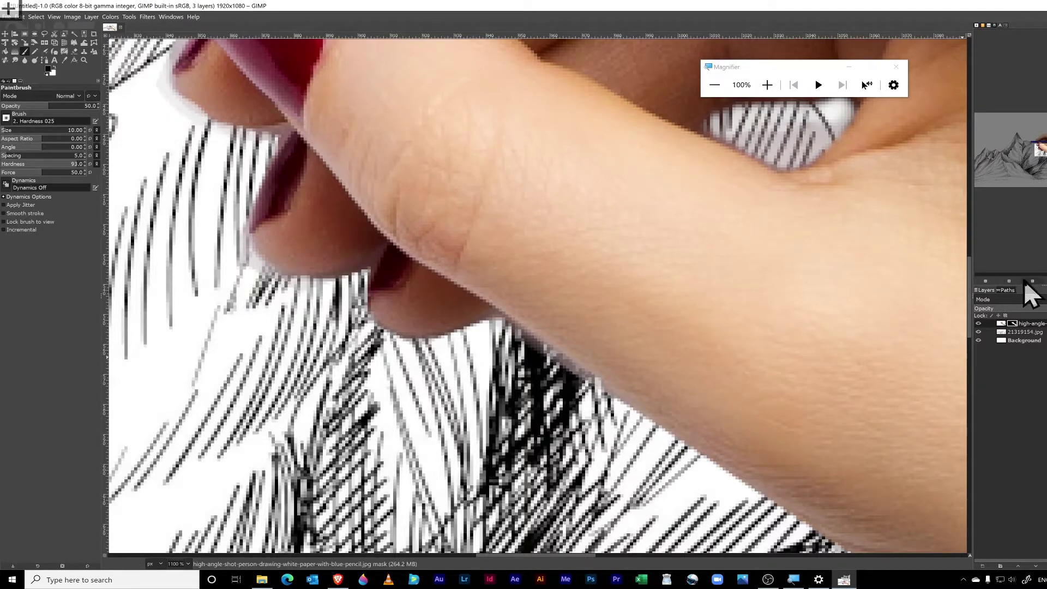
{"action": "key", "text": "1"}
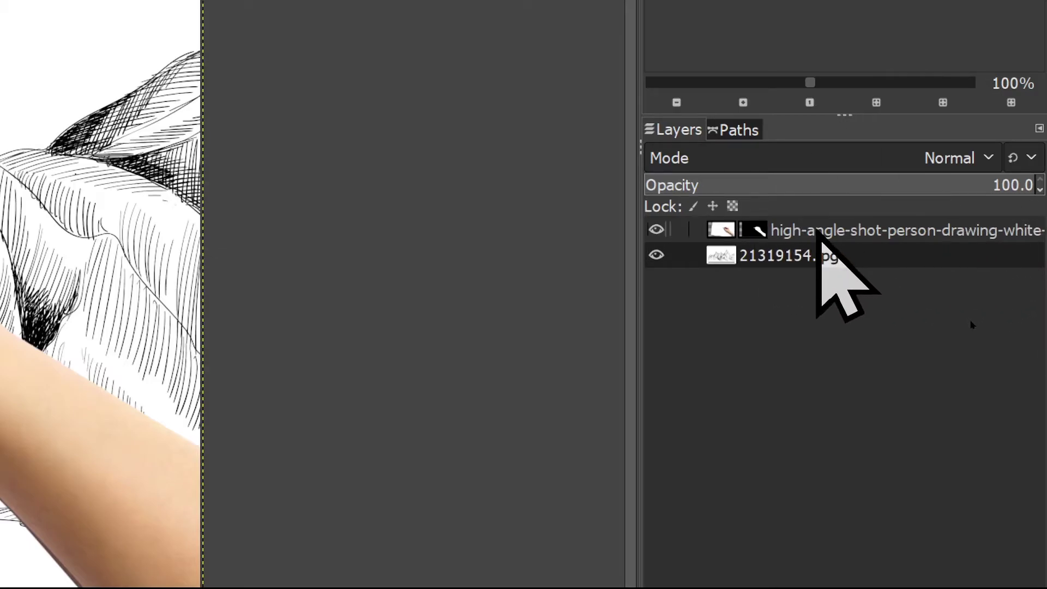
Create a layer group above the hand photo layer and name it "Move 1"
{"action": "left_click", "coordinate": [800, 232]}
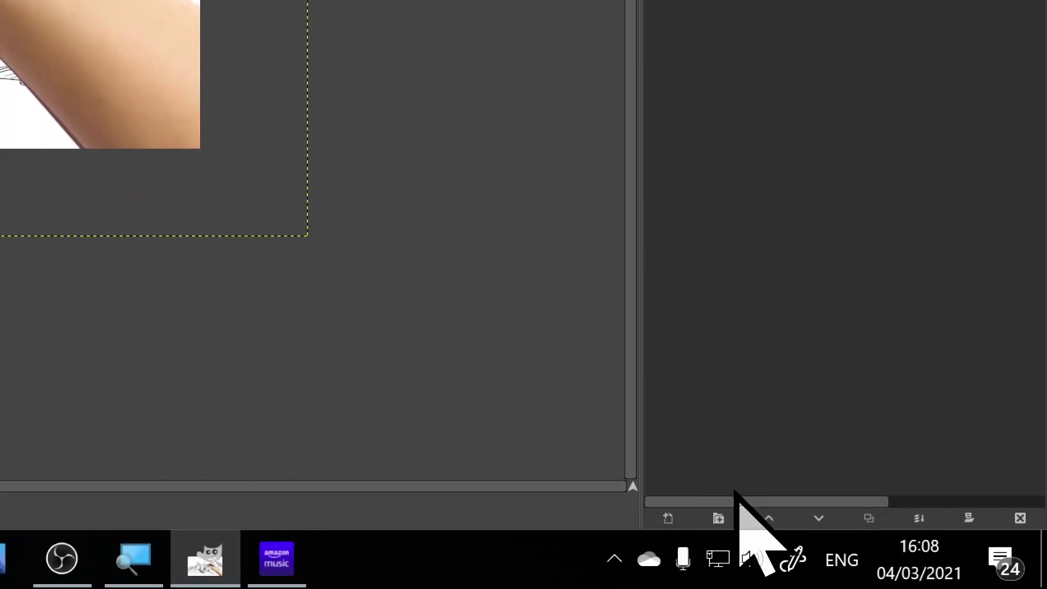
{"action": "left_click", "coordinate": [719, 517]}
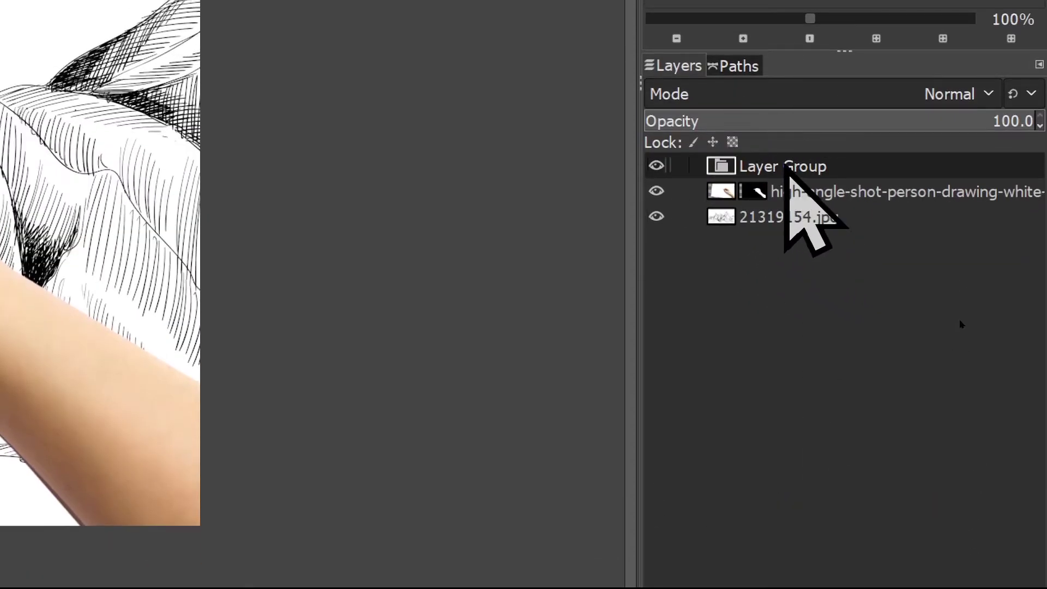
{"action": "double_click", "coordinate": [785, 155]}
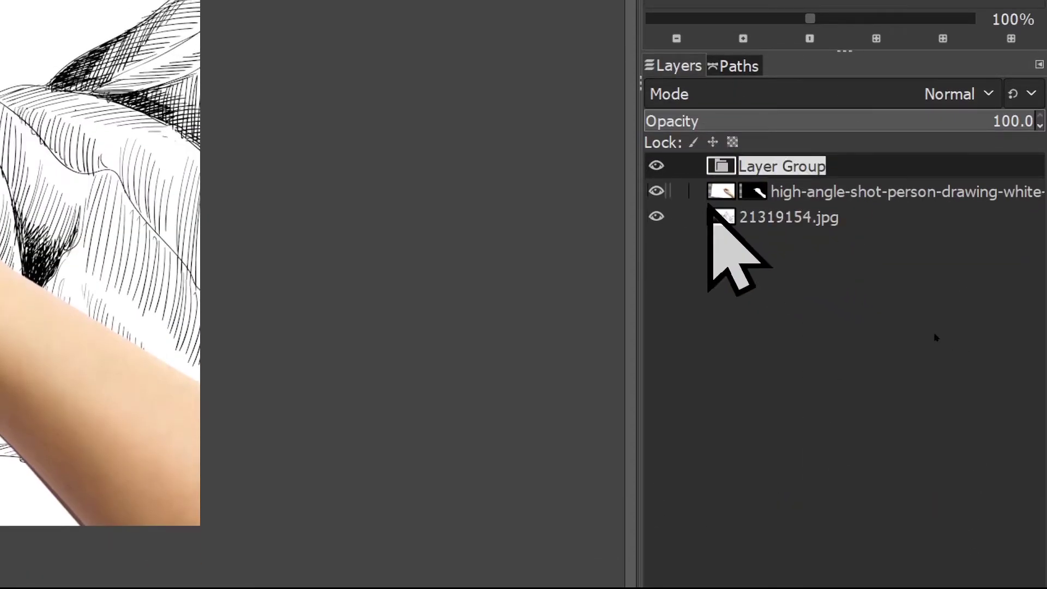
{"action": "type", "text": "Move "}
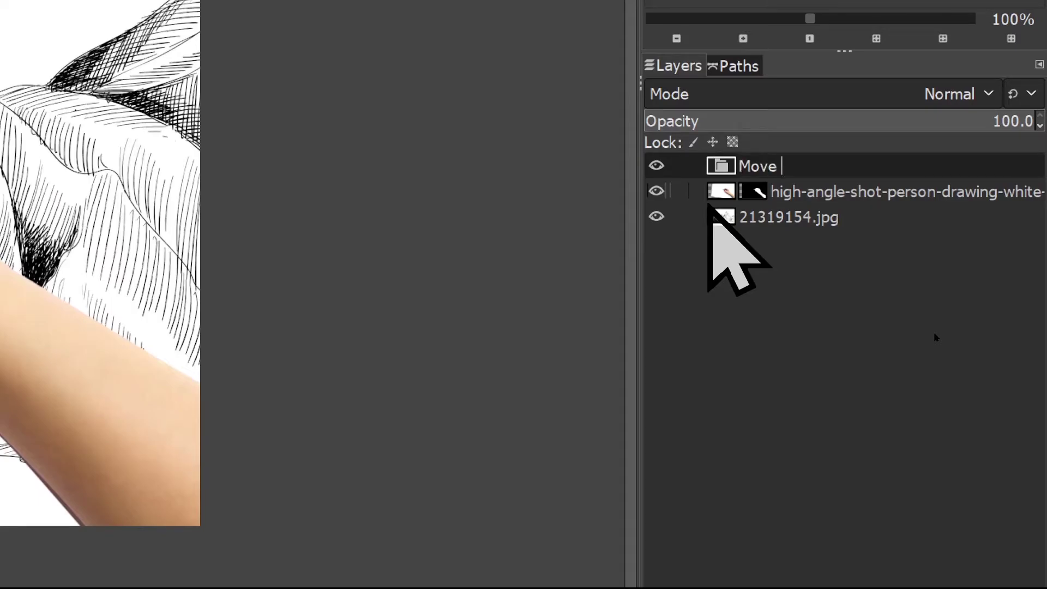
{"action": "type", "text": "1"}
{"action": "key", "text": "Return"}
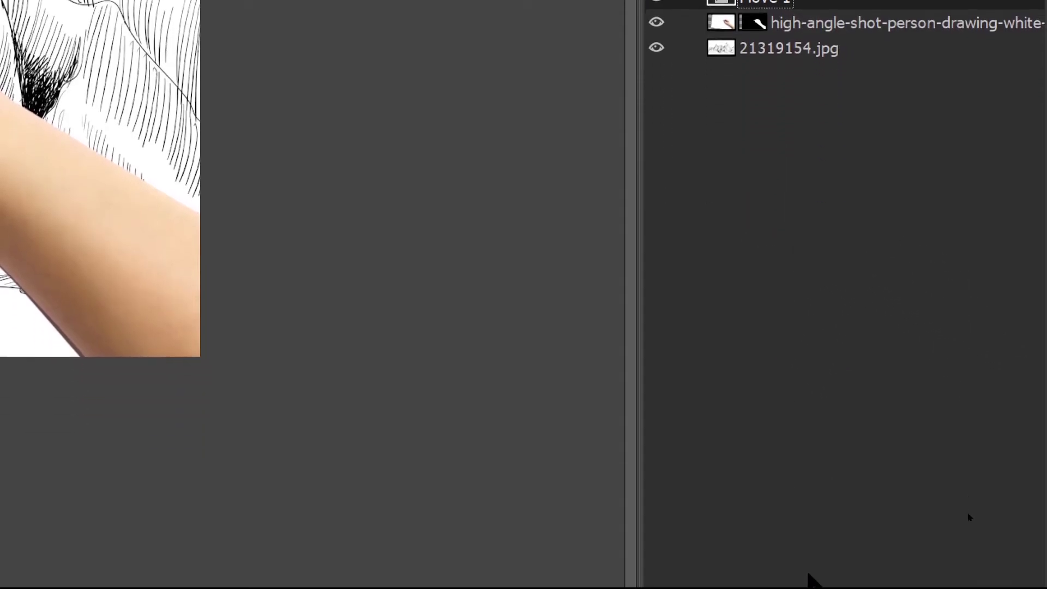
Add two more layer groups and pull them out of their nesting so all three groups stack at the top level
{"action": "left_click", "coordinate": [720, 518]}
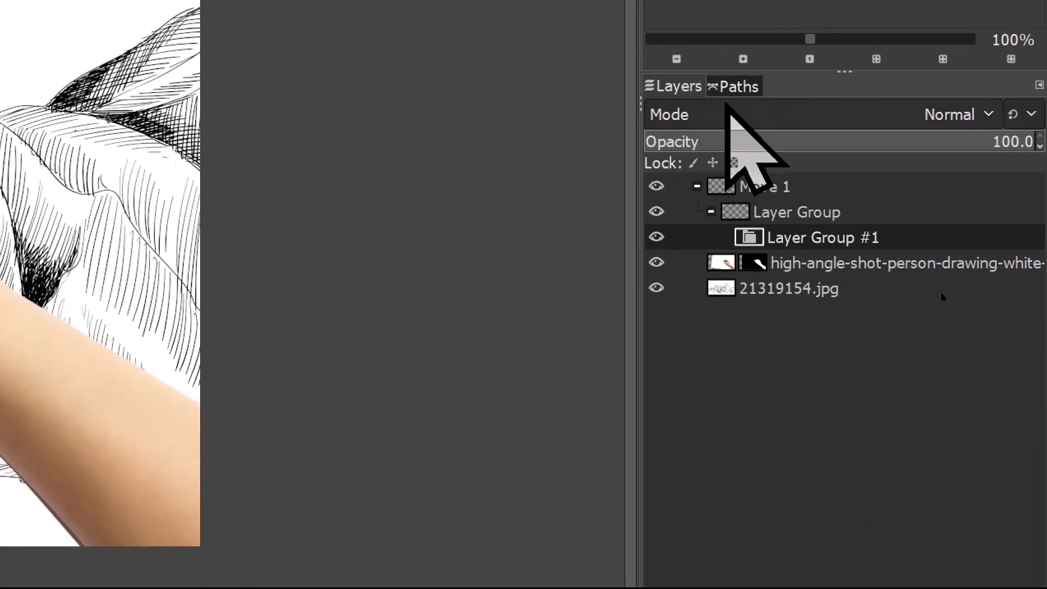
{"action": "left_click_drag", "start_coordinate": [734, 210], "coordinate": [685, 184]}
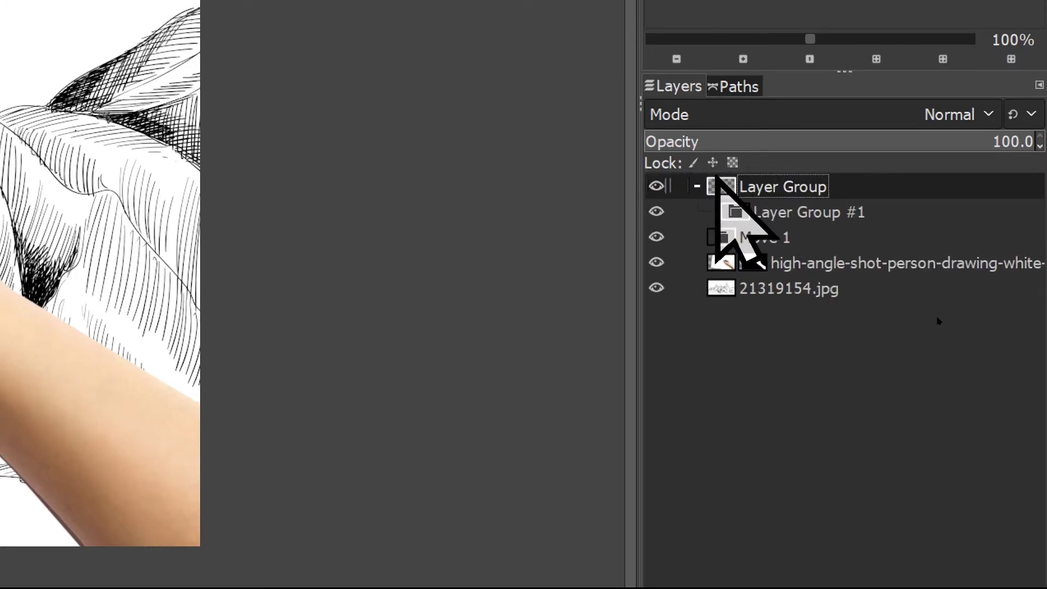
{"action": "left_click_drag", "start_coordinate": [739, 216], "coordinate": [701, 184]}
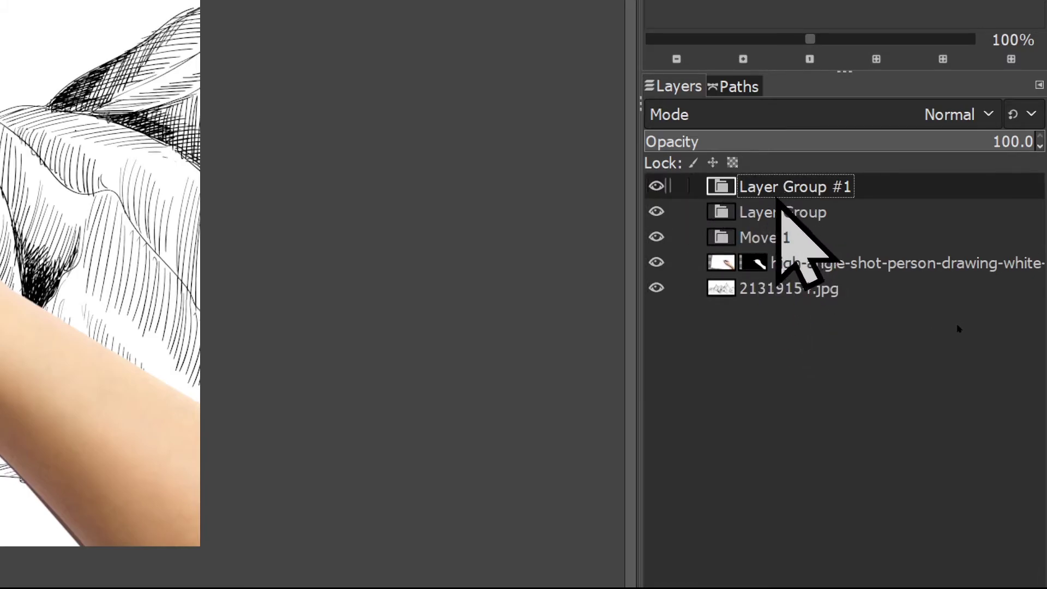
Rename the group directly above Move 1 as "Move 2" and the topmost group as "Move 3"
{"action": "double_click", "coordinate": [764, 212]}
{"action": "type", "text": "Move 2"}
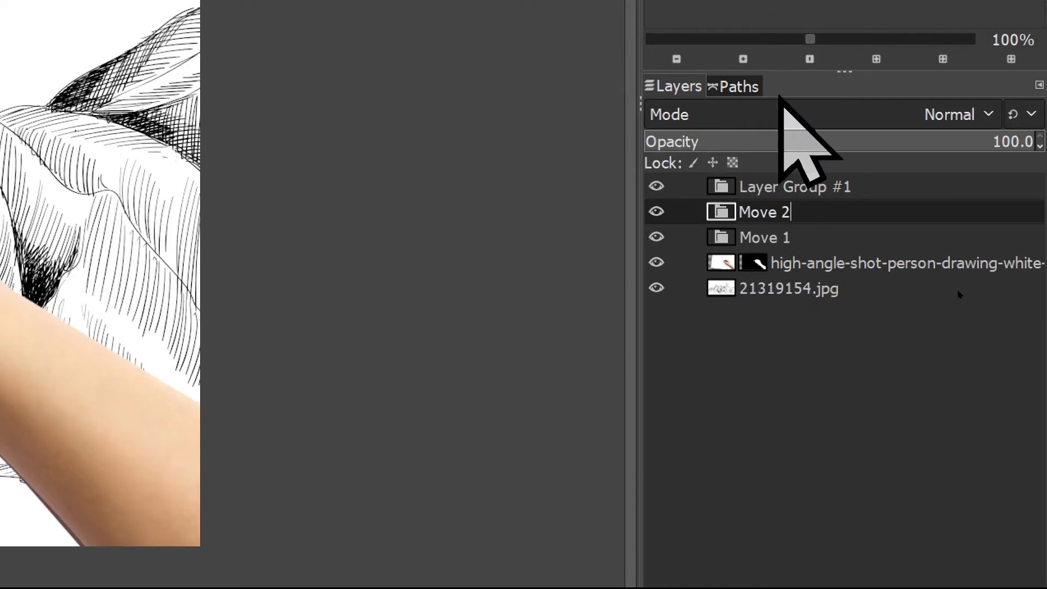
{"action": "double_click", "coordinate": [773, 186]}
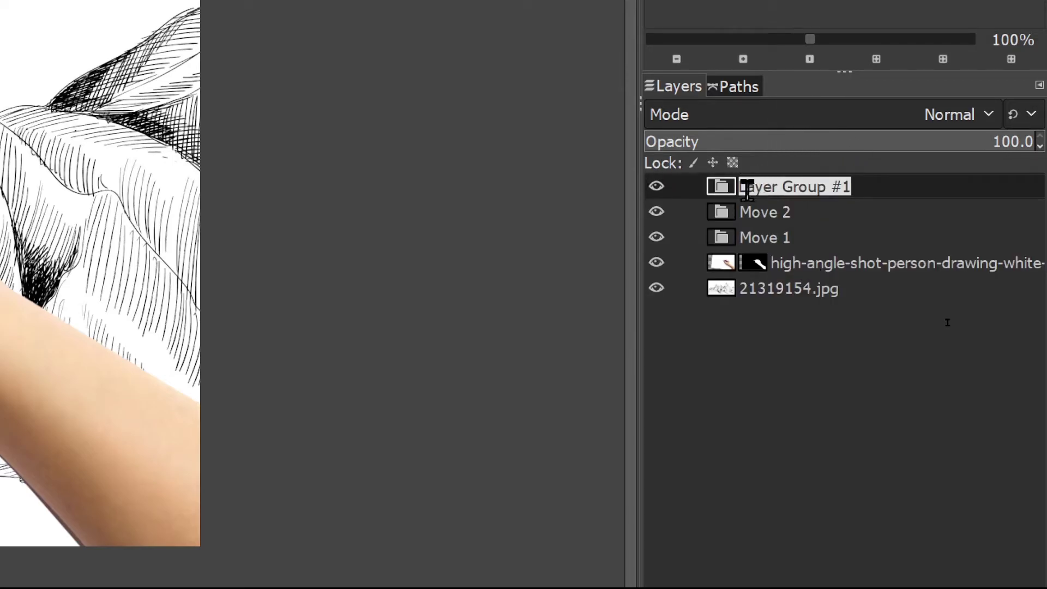
{"action": "type", "text": "Move 3"}
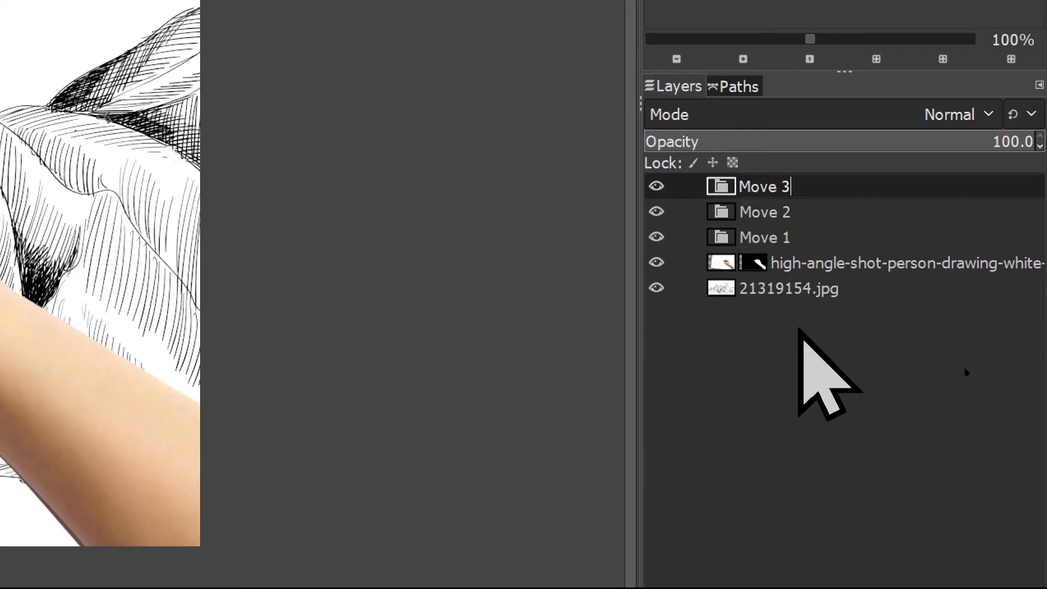
{"action": "key", "text": "Return"}
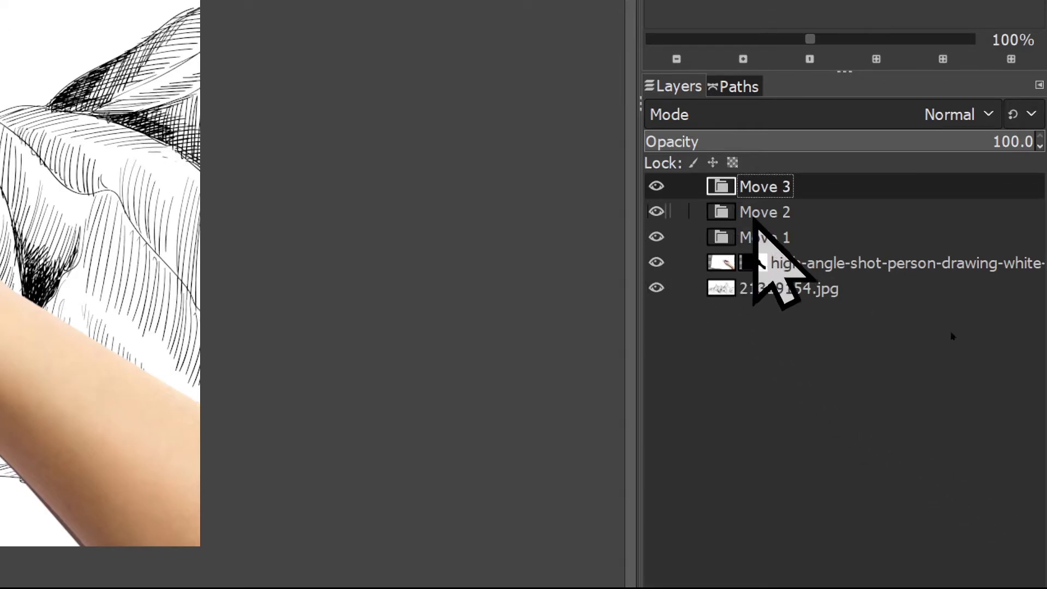
Duplicate the masked hand photo layer twice
{"action": "left_click", "coordinate": [840, 263]}
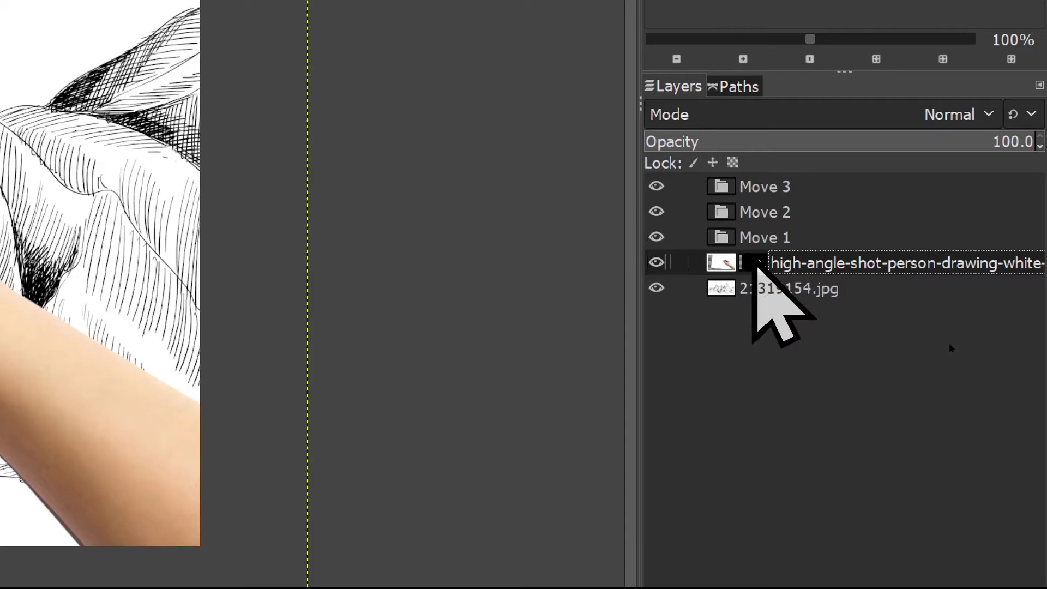
{"action": "right_click", "coordinate": [816, 267]}
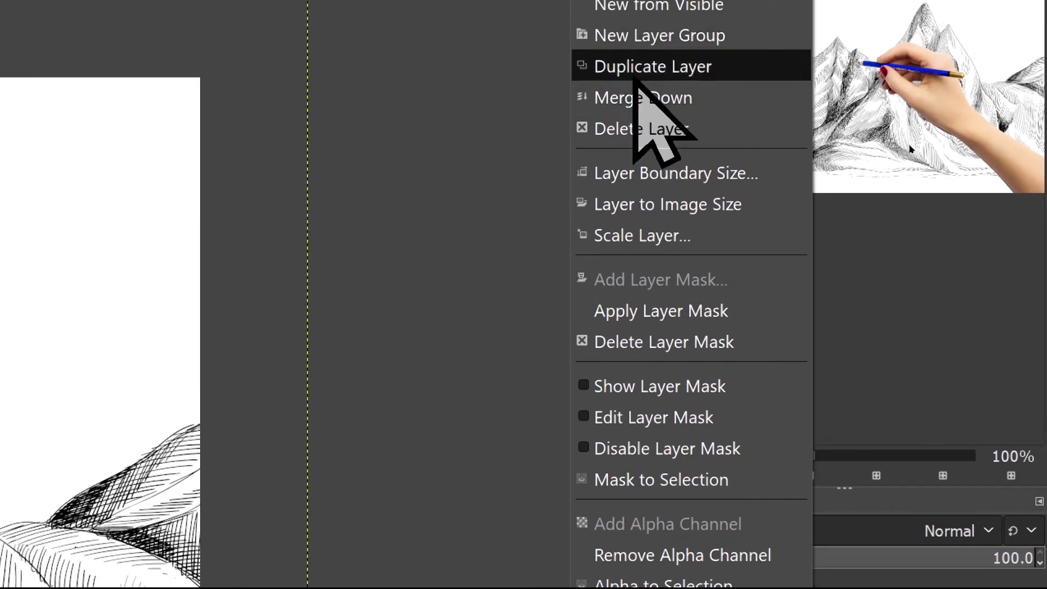
{"action": "left_click", "coordinate": [635, 68]}
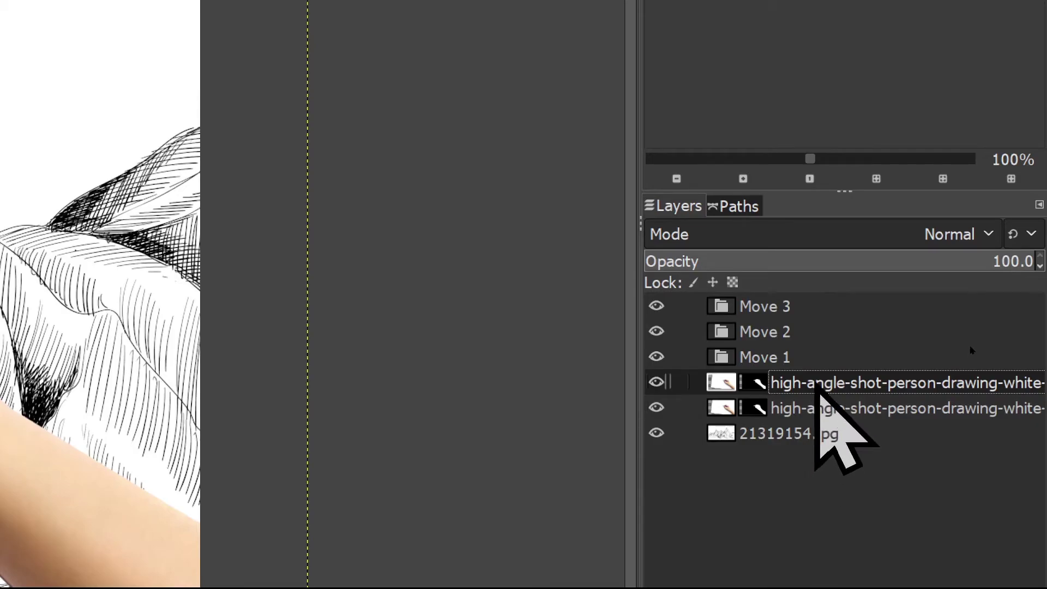
{"action": "right_click", "coordinate": [813, 406]}
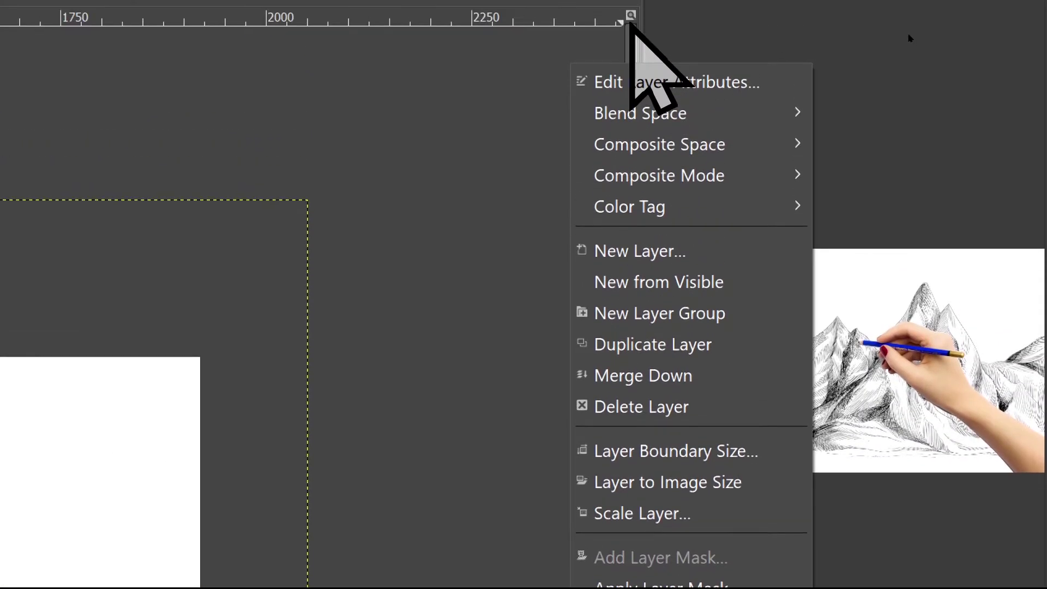
{"action": "left_click", "coordinate": [638, 280]}
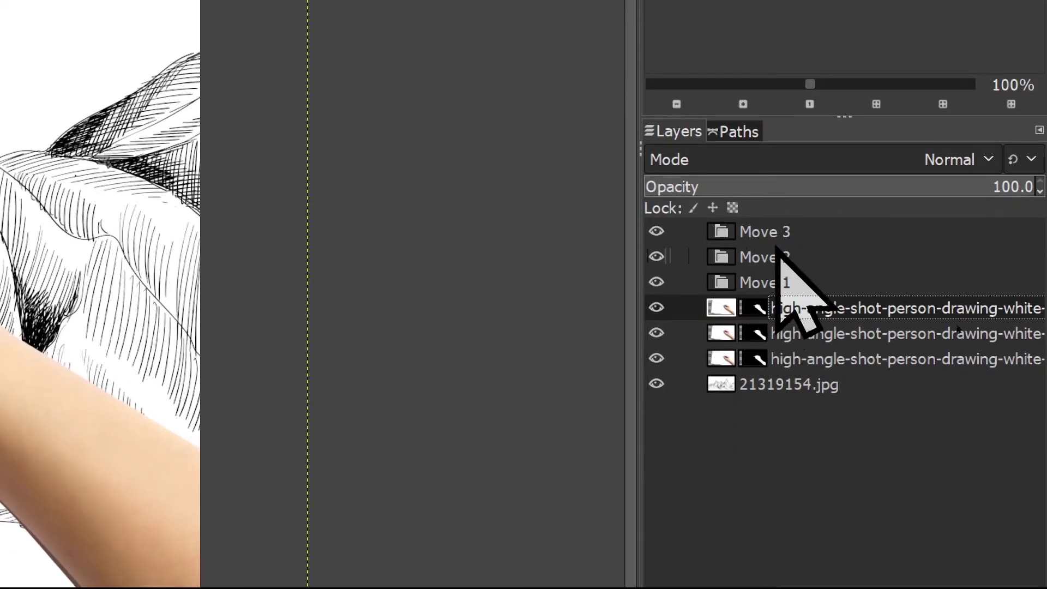
Place one hand layer in each group: the upper copy in Move 1, the middle one in Move 2, the lowest in Move 3
{"action": "left_click_drag", "start_coordinate": [788, 305], "coordinate": [784, 284]}
{"action": "left_click_drag", "start_coordinate": [800, 335], "coordinate": [768, 262]}
{"action": "left_click_drag", "start_coordinate": [794, 361], "coordinate": [774, 240]}
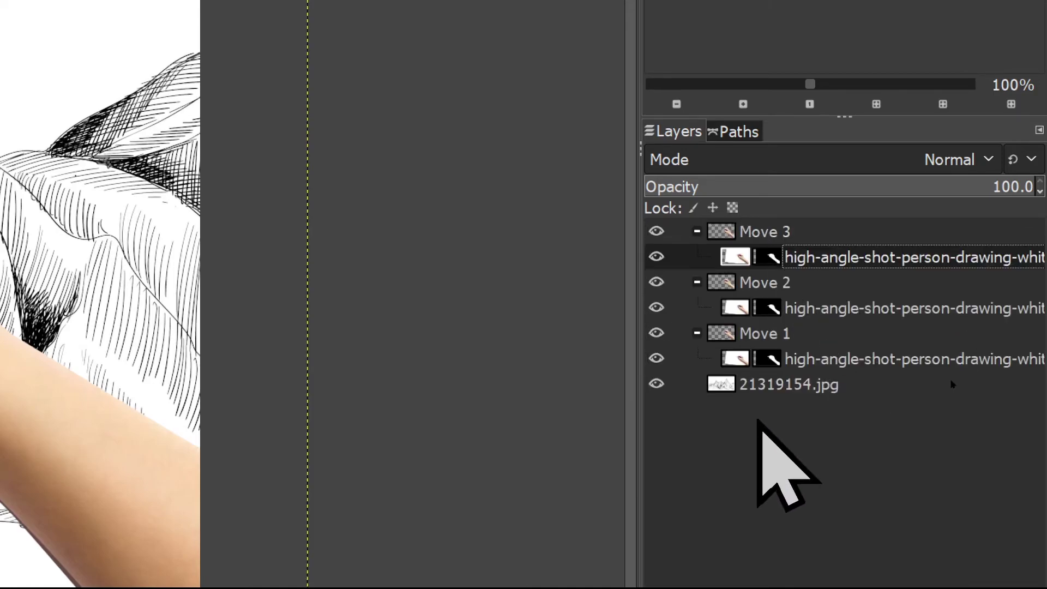
Duplicate the mountain drawing layer 21319154.jpg
{"action": "left_click", "coordinate": [776, 384]}
{"action": "right_click", "coordinate": [778, 384]}
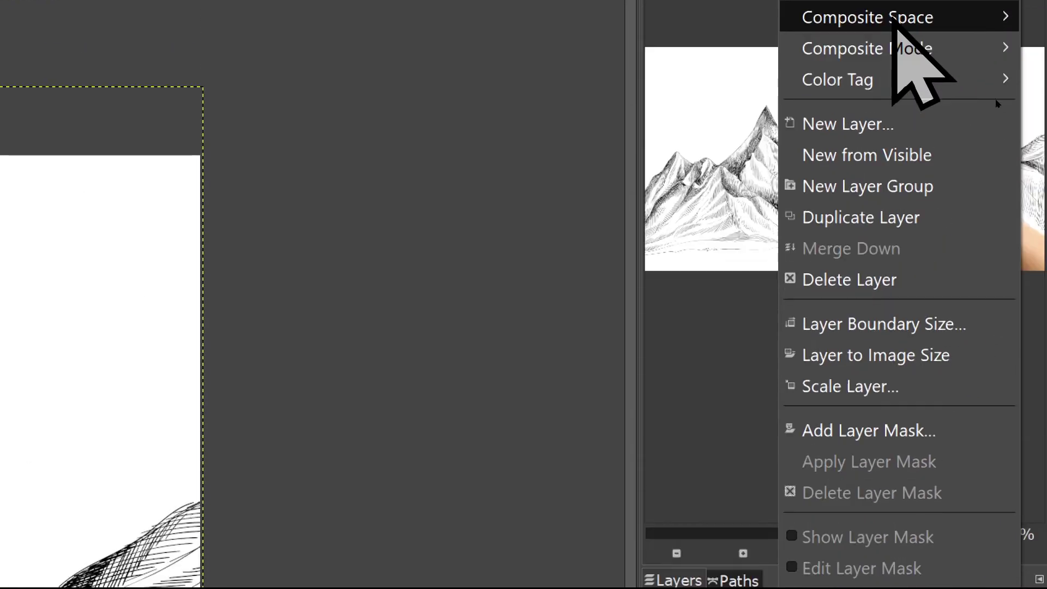
{"action": "left_click", "coordinate": [833, 221]}
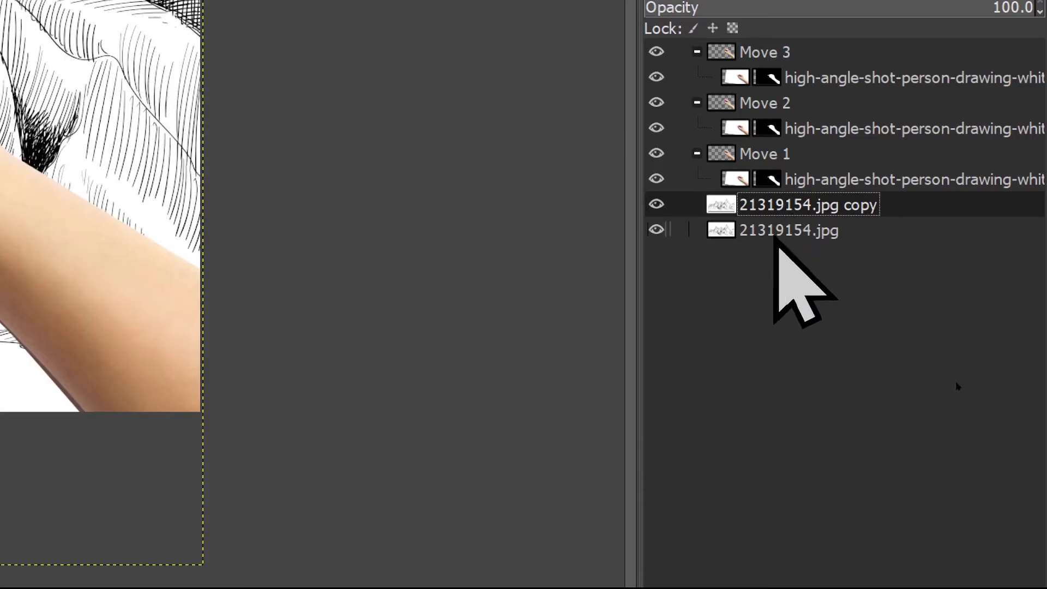
Duplicate the mountain drawing 21319154.jpg again, then place its first copy in Move 1 and the original in Move 3
{"action": "right_click", "coordinate": [776, 525]}
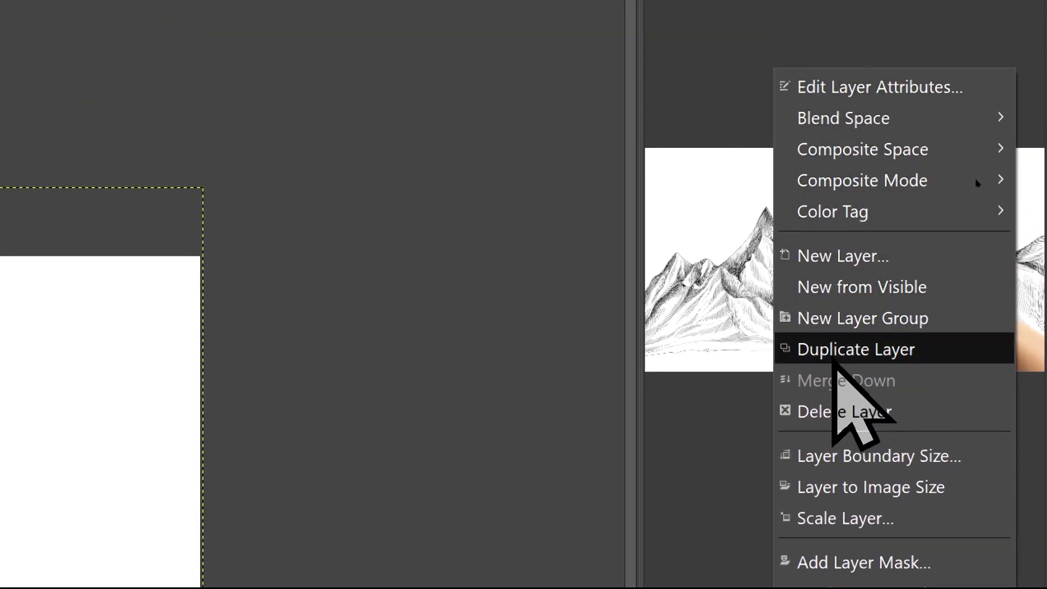
{"action": "left_click", "coordinate": [831, 353]}
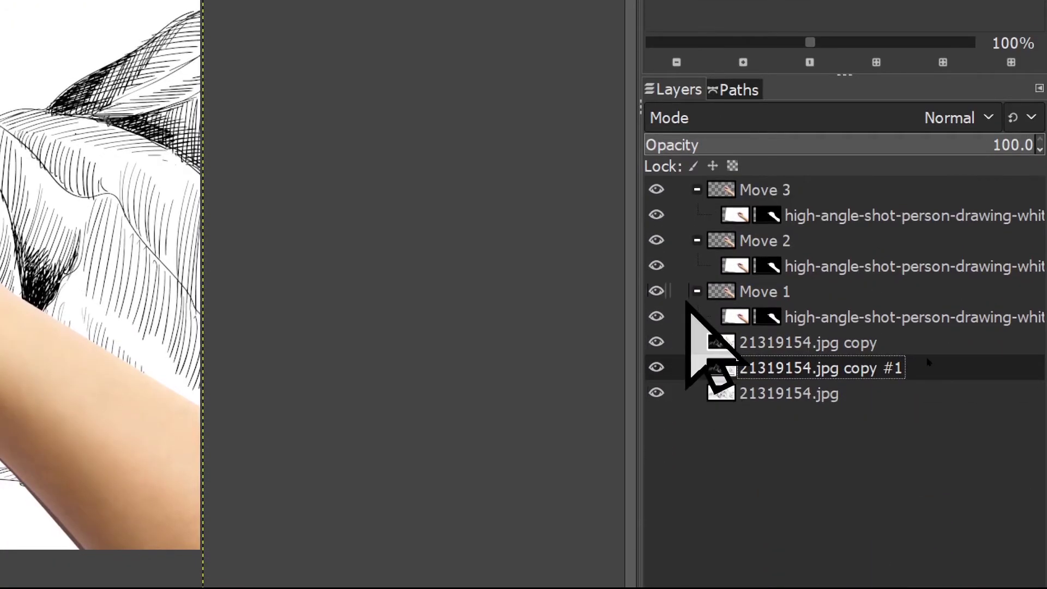
{"action": "left_click_drag", "start_coordinate": [755, 346], "coordinate": [766, 316]}
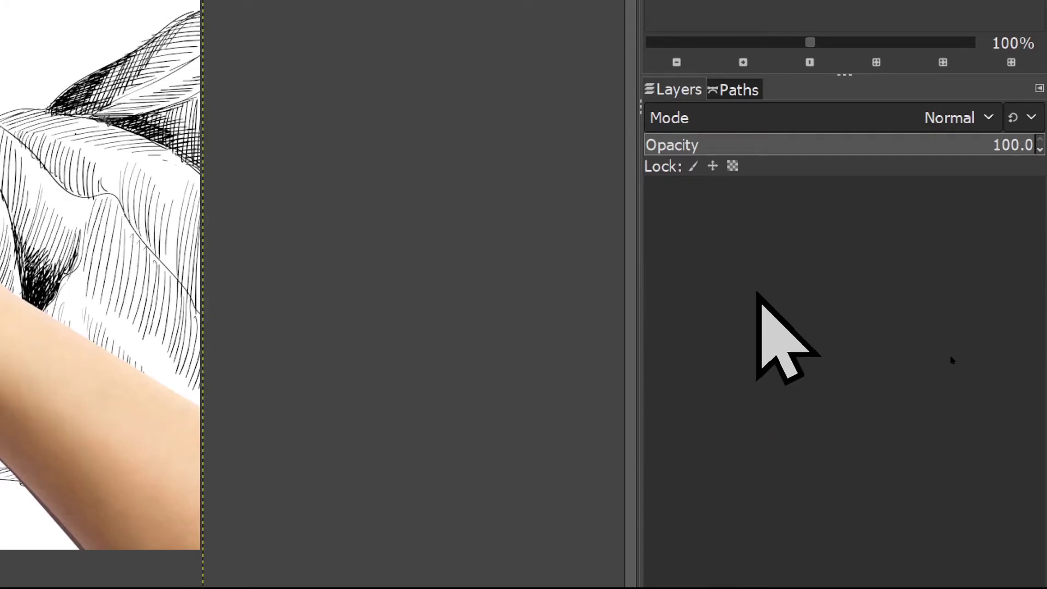
{"action": "left_click_drag", "start_coordinate": [759, 366], "coordinate": [788, 255]}
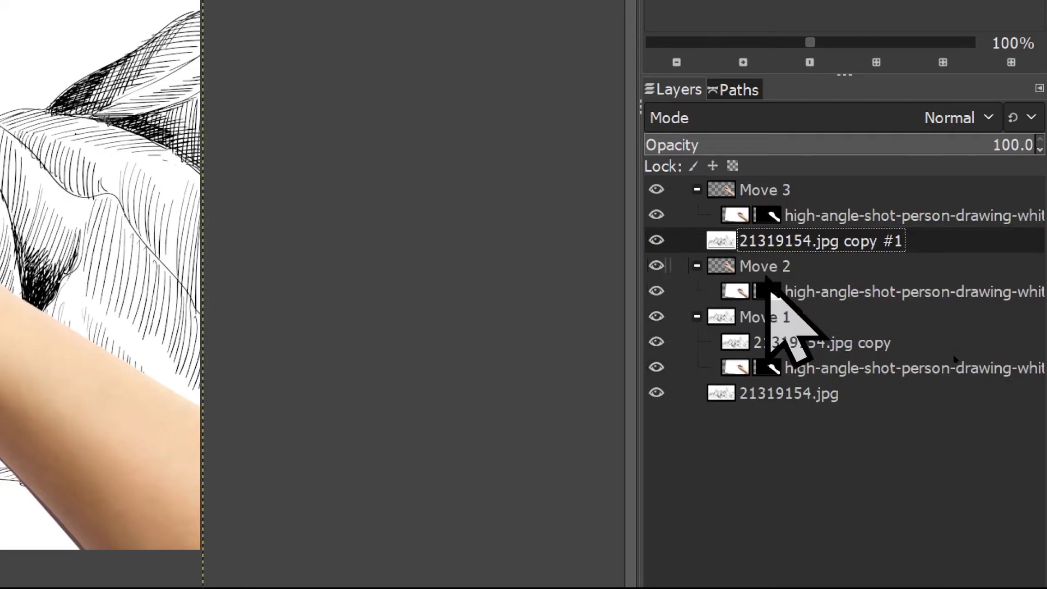
{"action": "left_click_drag", "start_coordinate": [768, 397], "coordinate": [765, 192]}
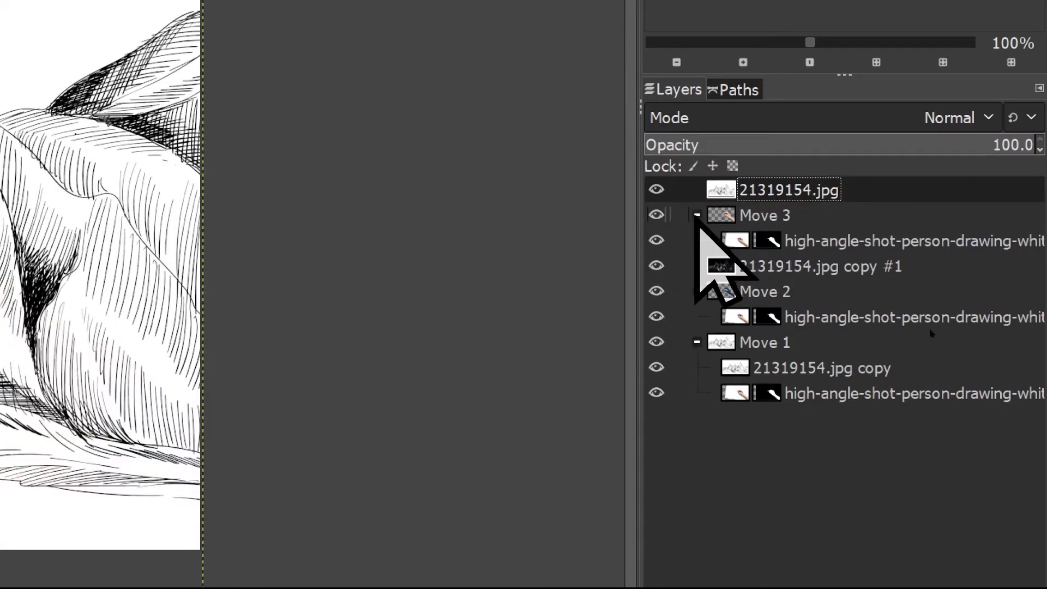
{"action": "left_click_drag", "start_coordinate": [816, 190], "coordinate": [779, 233]}
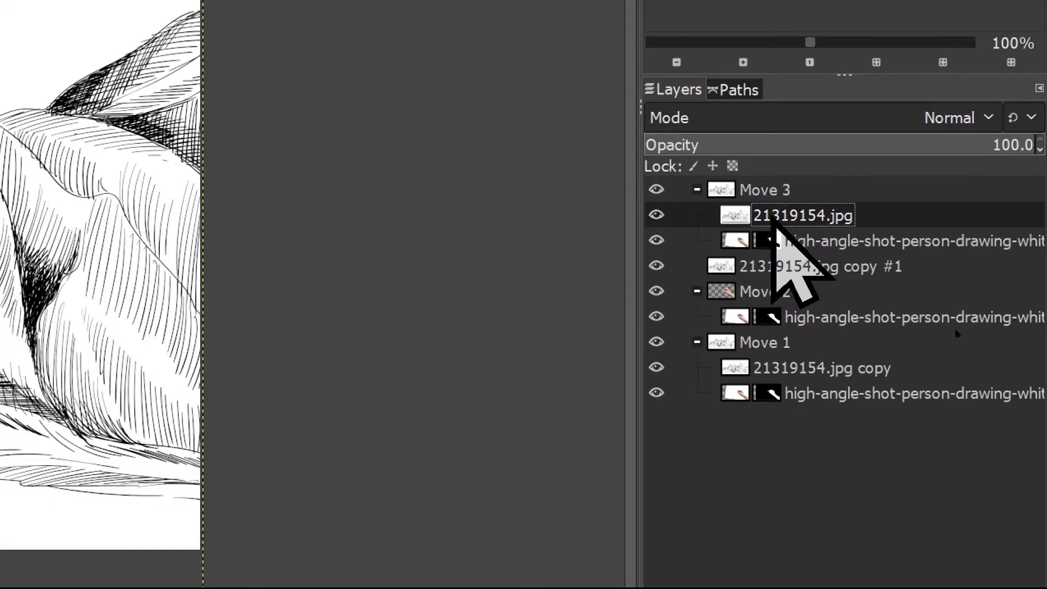
Place 21319154.jpg copy #1 in the Move 2 group beneath its hand layer, keeping all three groups collapsed
{"action": "left_click", "coordinate": [696, 189]}
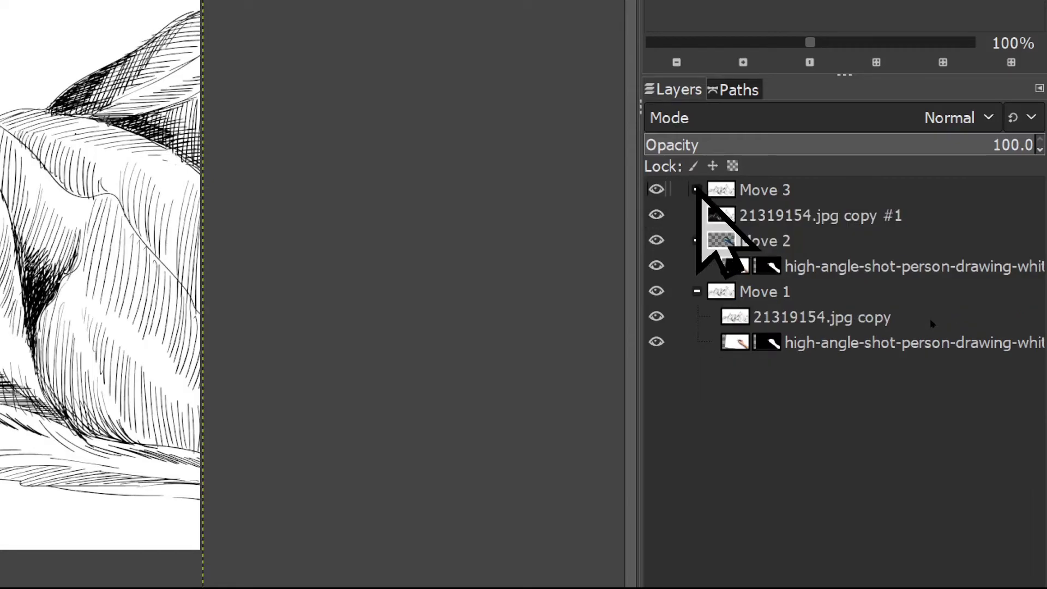
{"action": "left_click", "coordinate": [697, 241]}
{"action": "left_click", "coordinate": [697, 266]}
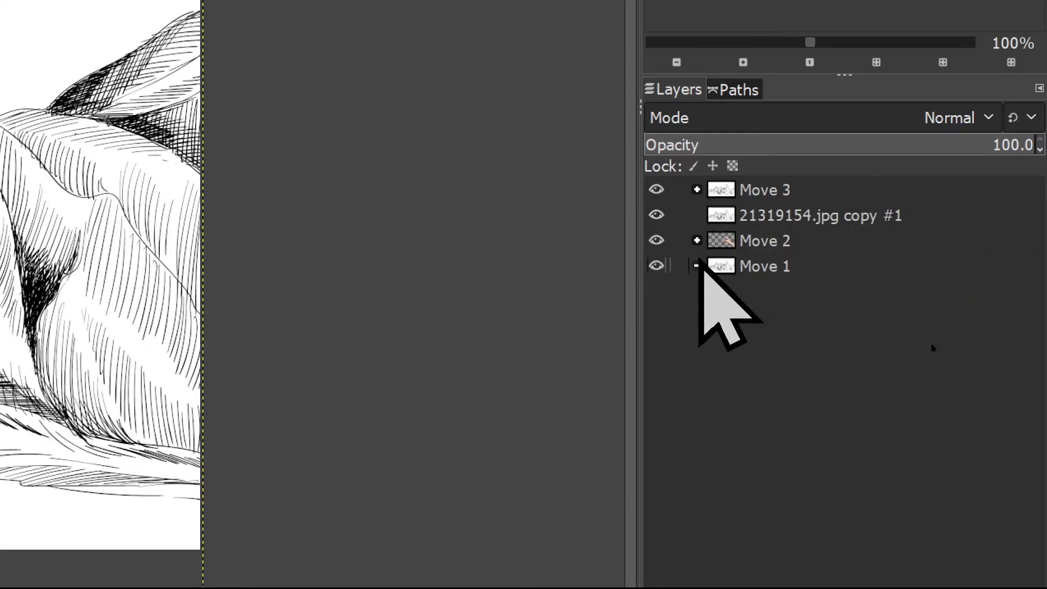
{"action": "mouse_move", "coordinate": [725, 217]}
{"action": "left_mouse_down"}
{"action": "mouse_move", "coordinate": [714, 207]}
{"action": "mouse_move", "coordinate": [728, 188]}
{"action": "mouse_move", "coordinate": [728, 244]}
{"action": "mouse_move", "coordinate": [728, 233]}
{"action": "mouse_move", "coordinate": [743, 285]}
{"action": "left_mouse_up"}
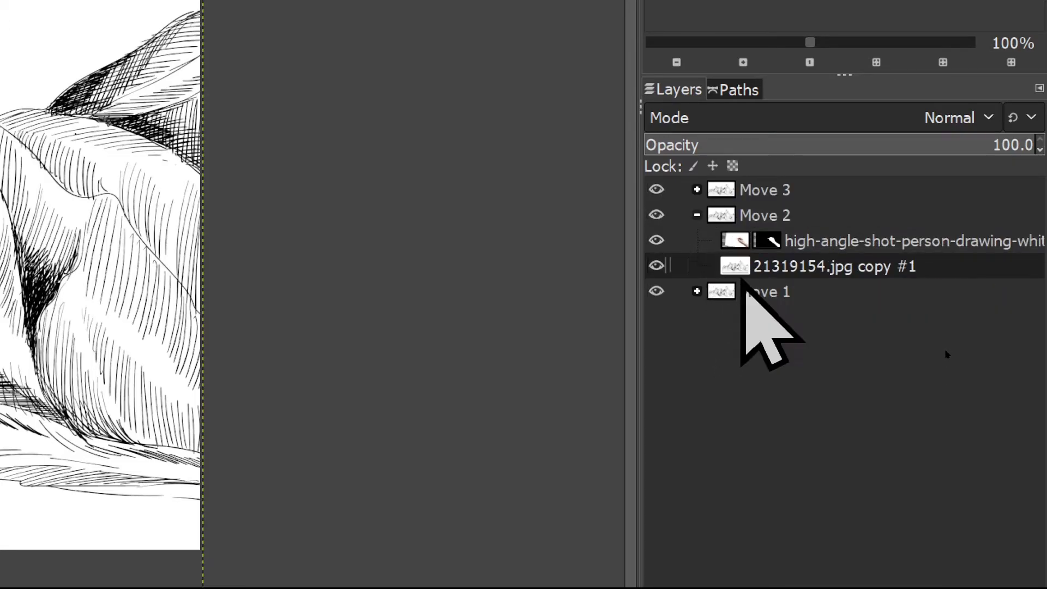
{"action": "left_click", "coordinate": [698, 215]}
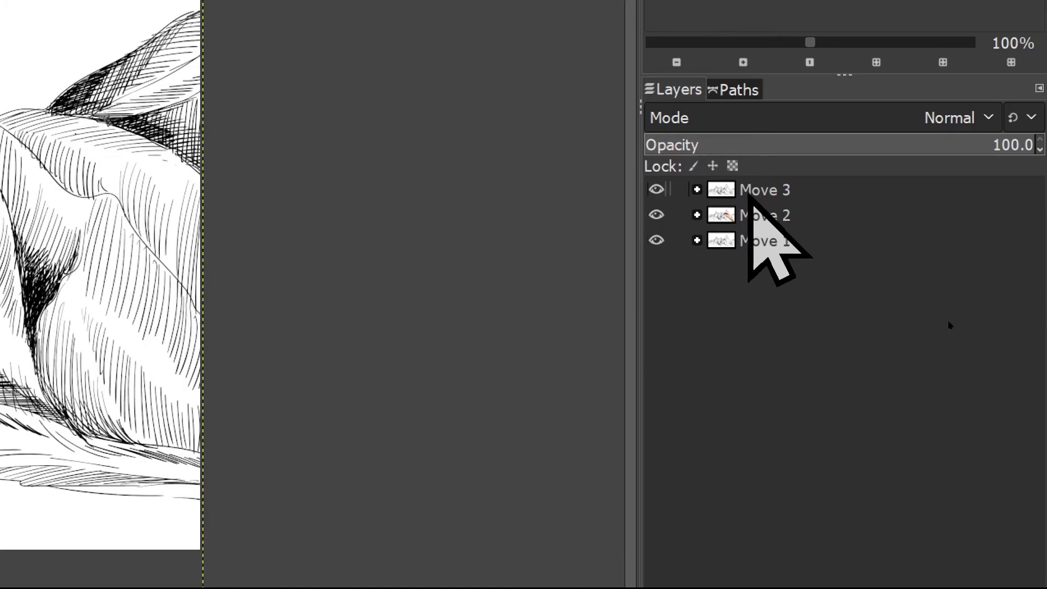
Reorder the Move 3 and Move 1 groups so that the mountain drawing sits beneath the hand layer in each
{"action": "left_click", "coordinate": [697, 189]}
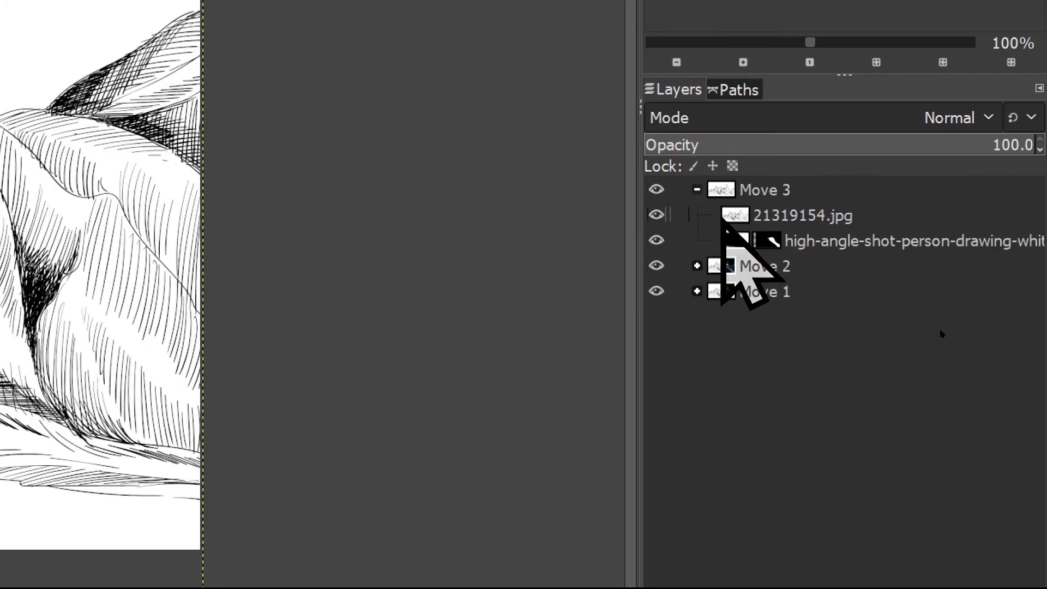
{"action": "left_click", "coordinate": [732, 215]}
{"action": "left_click_drag", "start_coordinate": [734, 215], "coordinate": [737, 252]}
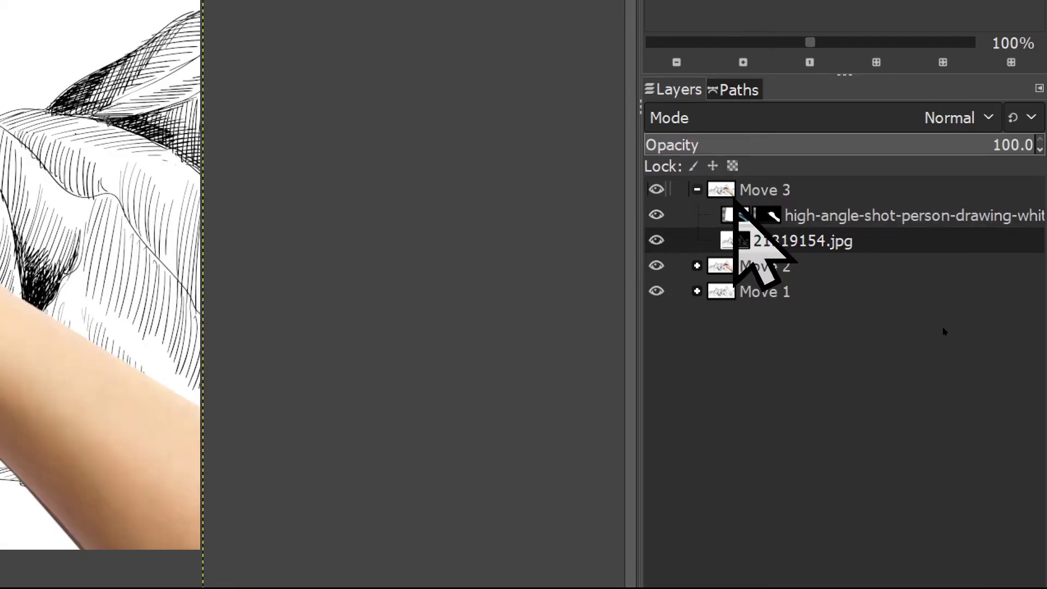
{"action": "left_click", "coordinate": [697, 266]}
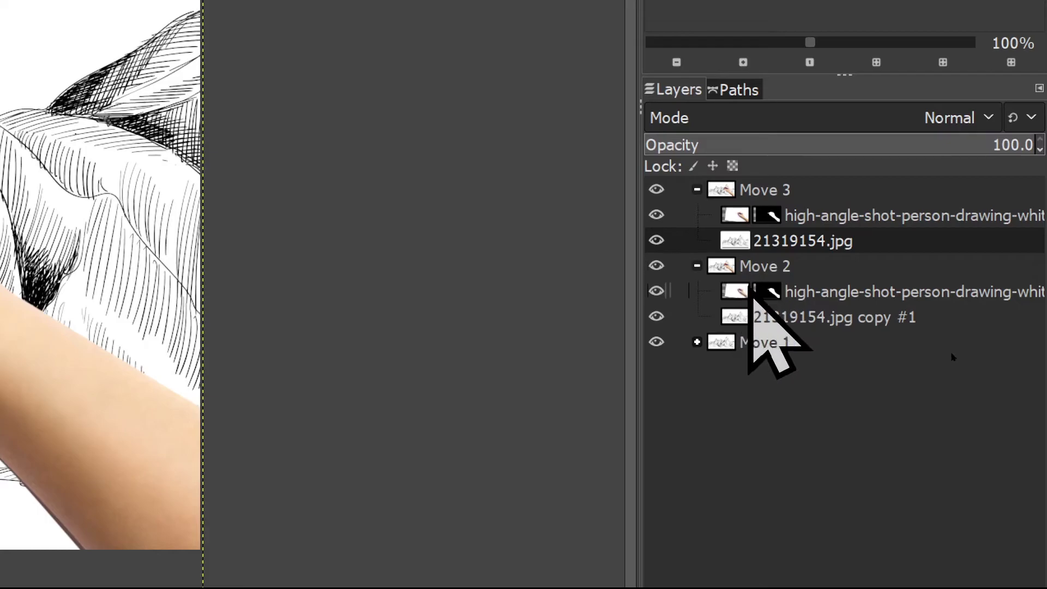
{"action": "left_click", "coordinate": [697, 341]}
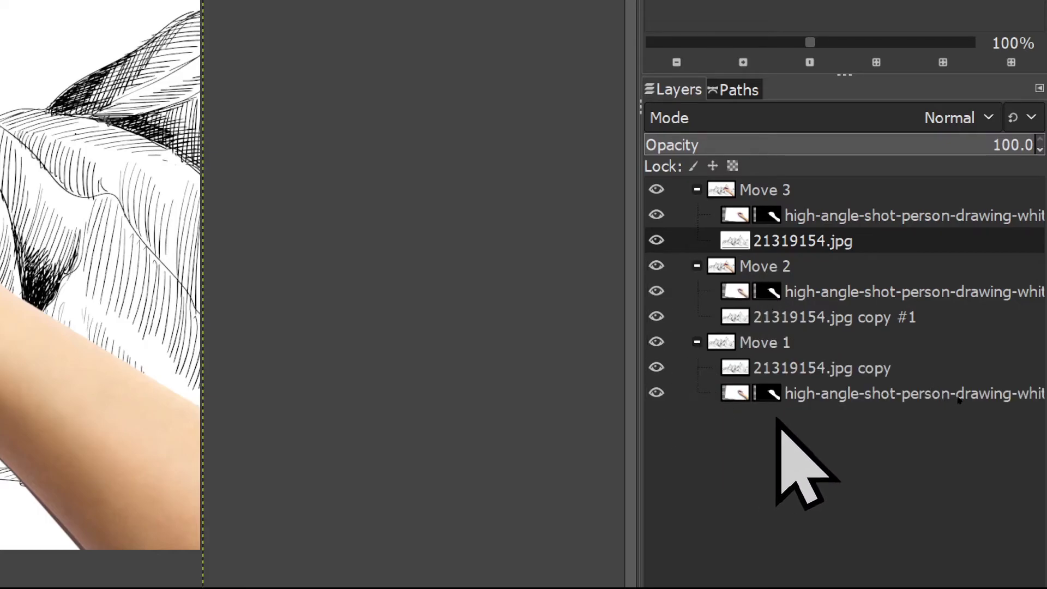
{"action": "left_click", "coordinate": [733, 369]}
{"action": "left_click_drag", "start_coordinate": [732, 369], "coordinate": [737, 408]}
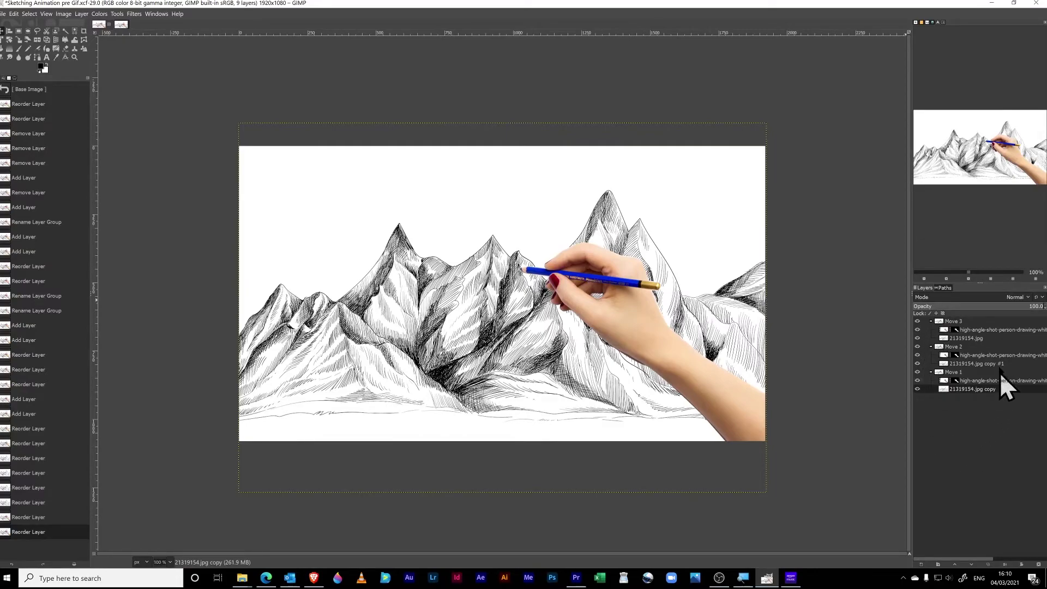
Hide the mountain drawing in Move 3 and shift that group's hand slightly down and to the right
{"action": "left_click", "coordinate": [979, 332]}
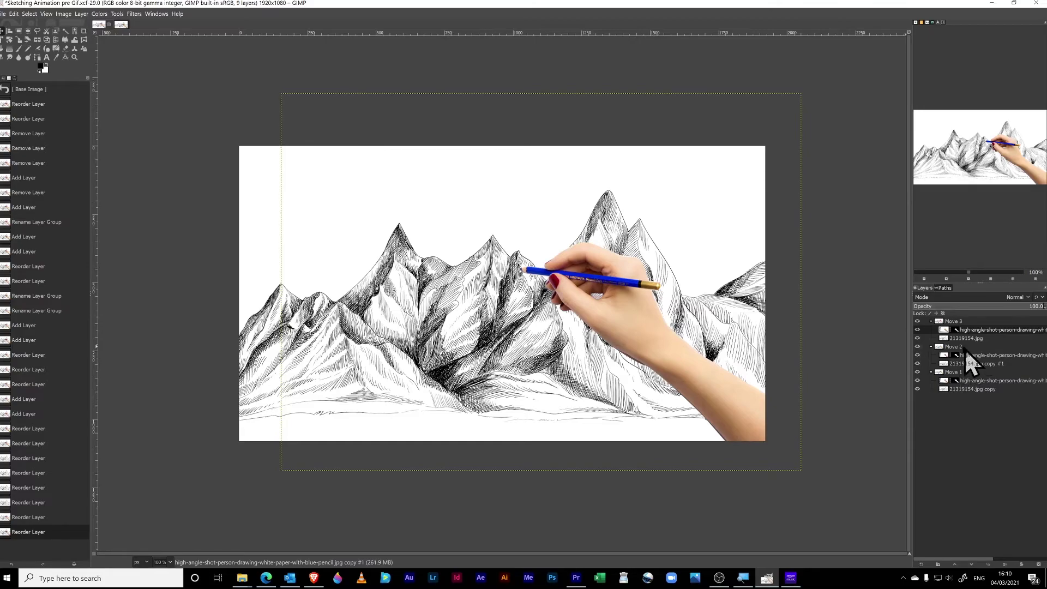
{"action": "left_click", "coordinate": [917, 338]}
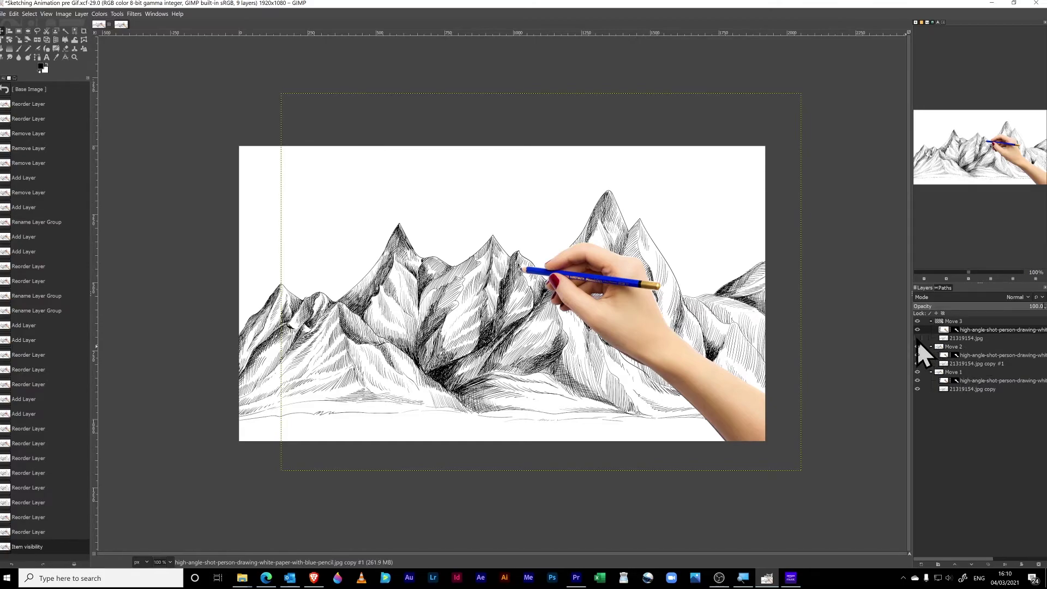
{"action": "left_click", "coordinate": [978, 356]}
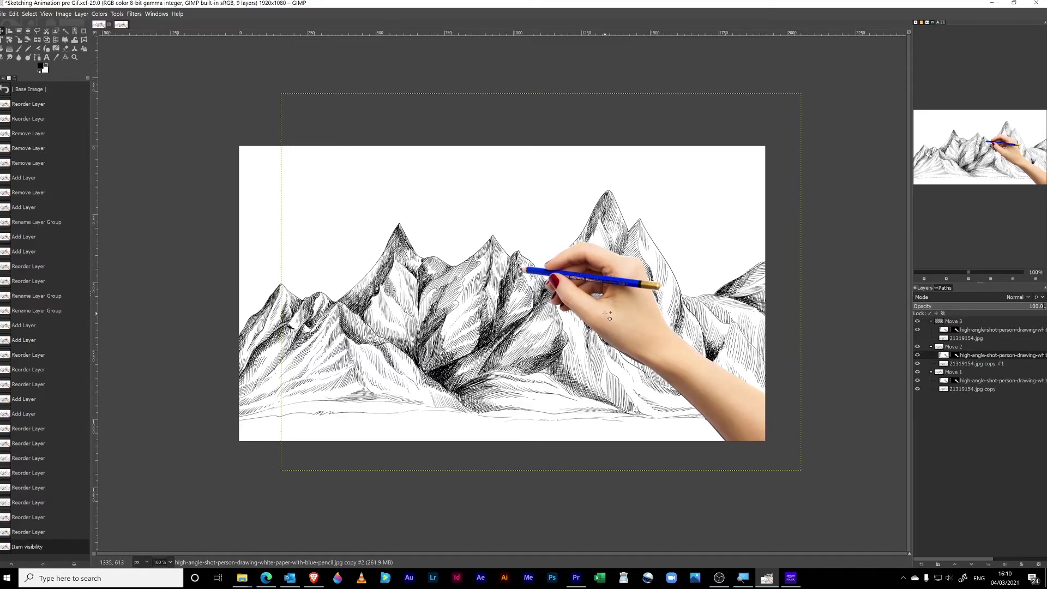
{"action": "left_click_drag", "start_coordinate": [607, 316], "coordinate": [613, 327]}
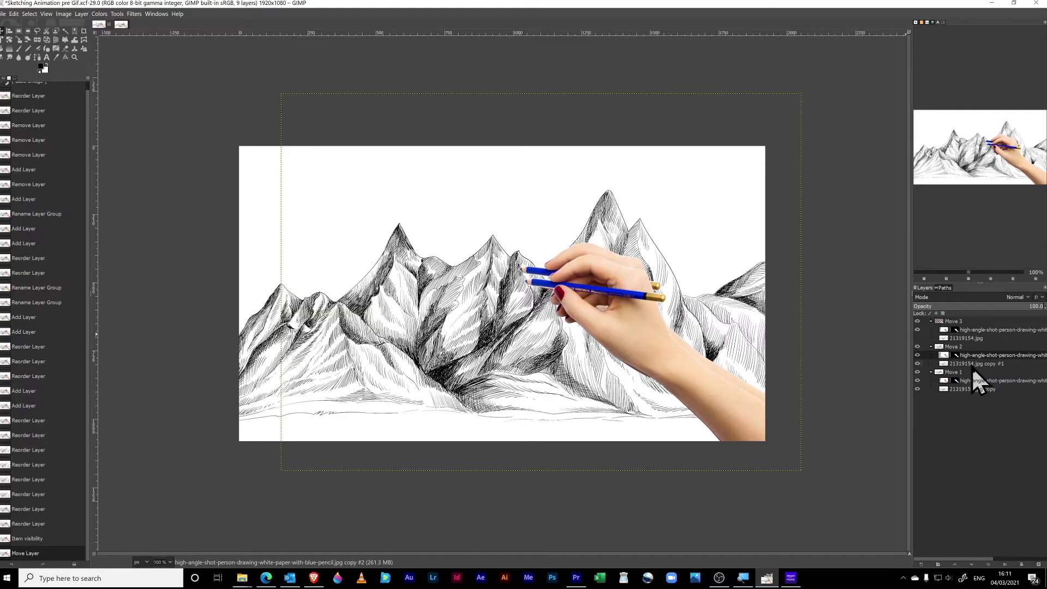
With the Move 2 drawing and the Move 2 and Move 3 hands hidden, shift the Move 1 hand slightly down
{"action": "left_click", "coordinate": [917, 364]}
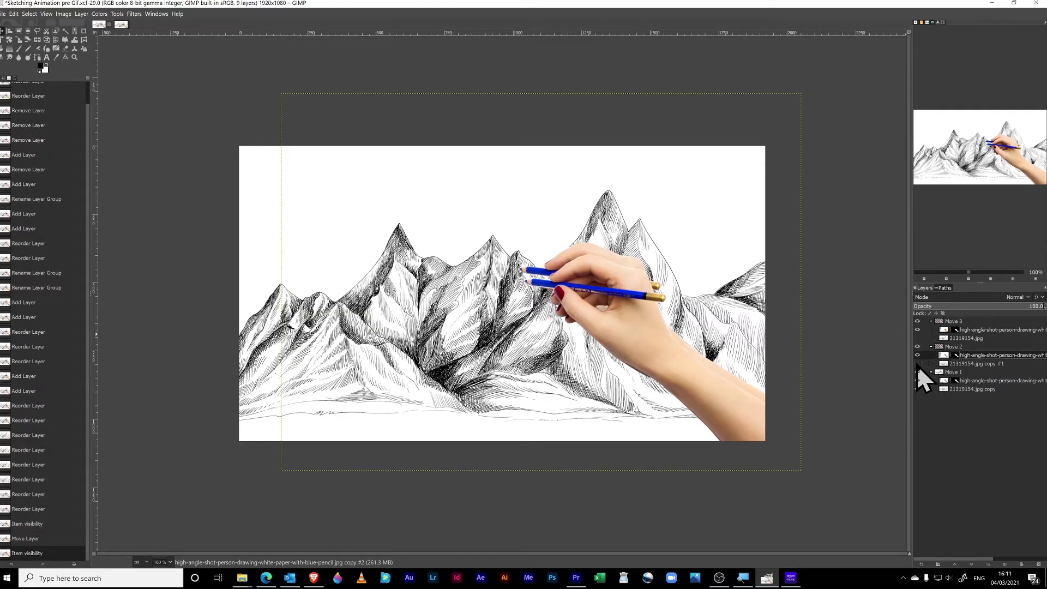
{"action": "left_click", "coordinate": [975, 381]}
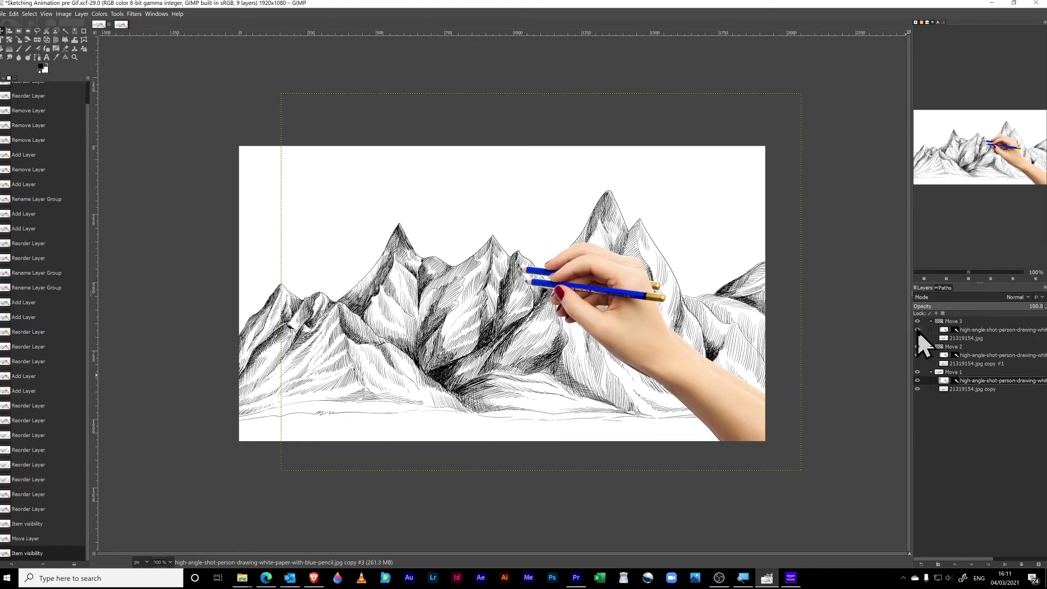
{"action": "left_click", "coordinate": [917, 329]}
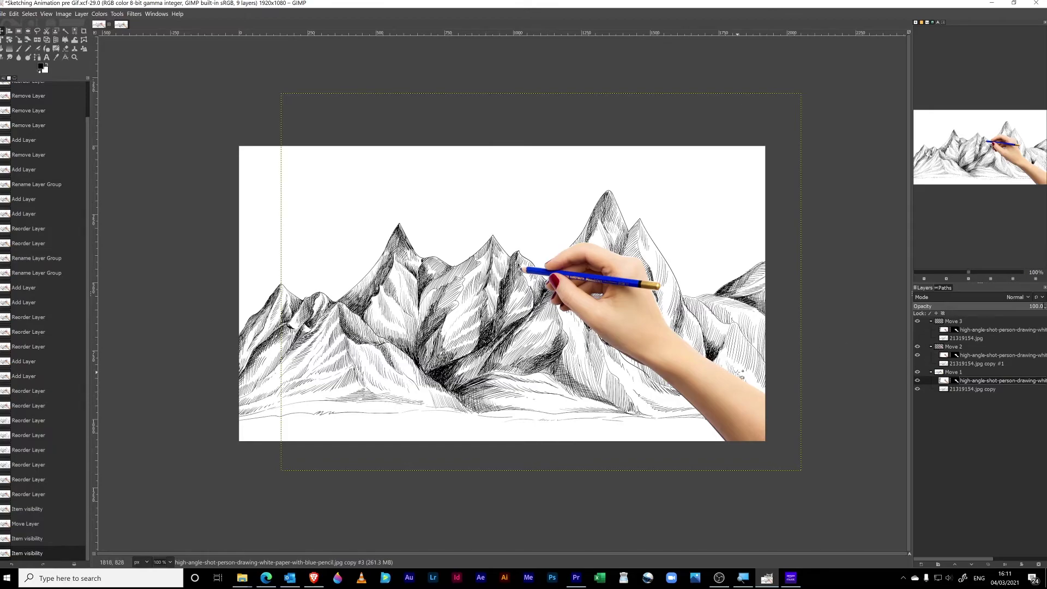
{"action": "left_click", "coordinate": [917, 363]}
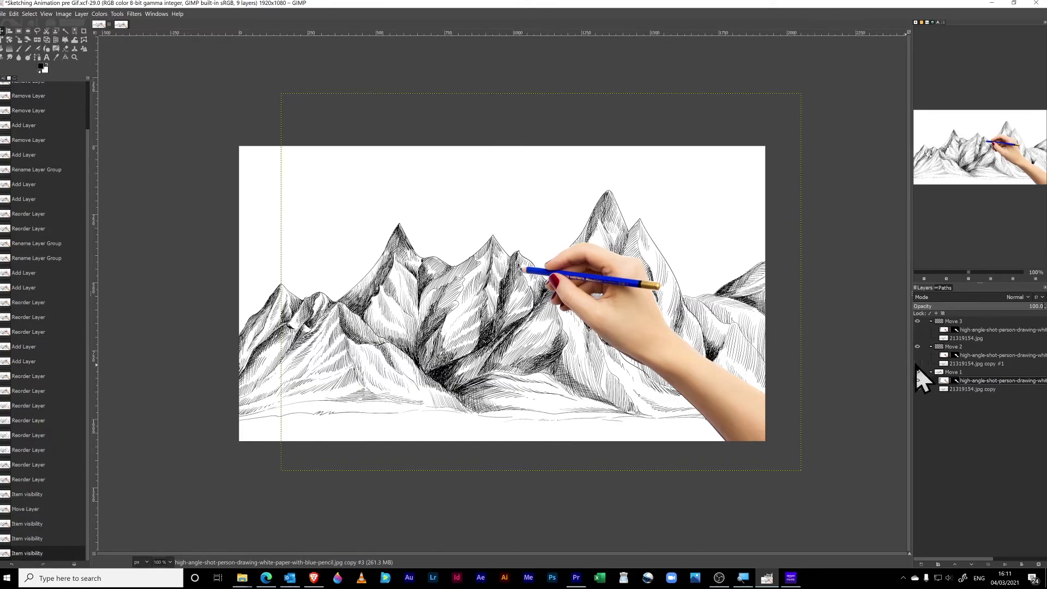
{"action": "left_click_drag", "start_coordinate": [638, 309], "coordinate": [636, 319]}
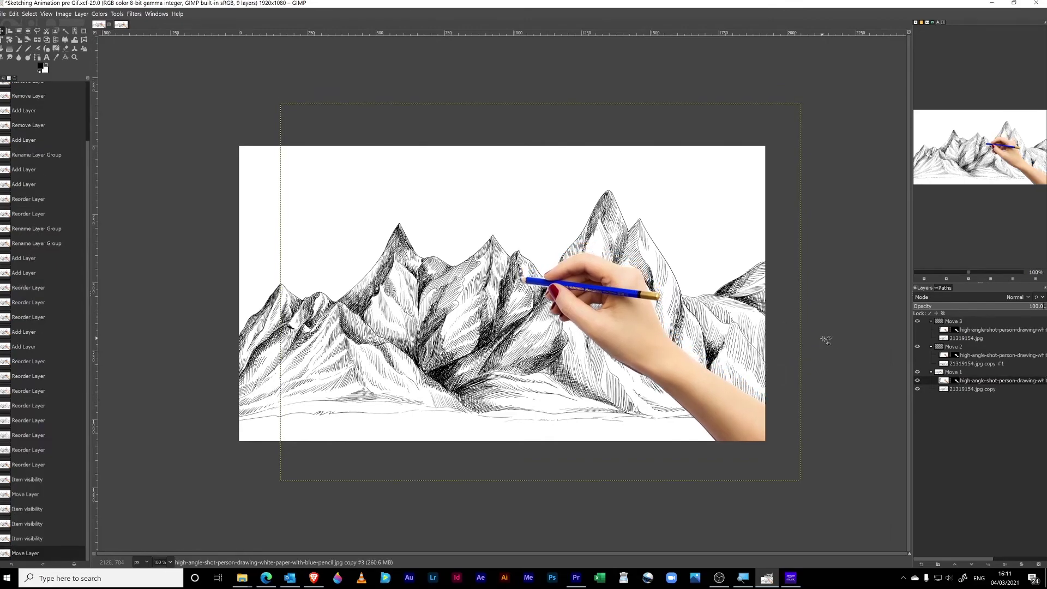
Make the hand layers in Move 2 and Move 3 visible again to compare the pencil positions
{"action": "left_click", "coordinate": [918, 355]}
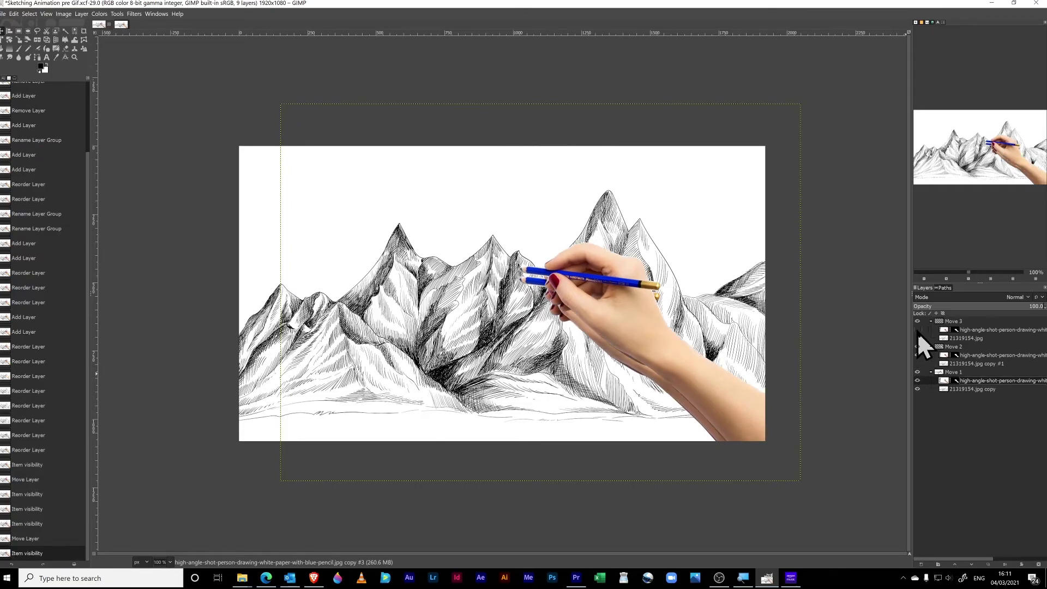
{"action": "left_click", "coordinate": [917, 331]}
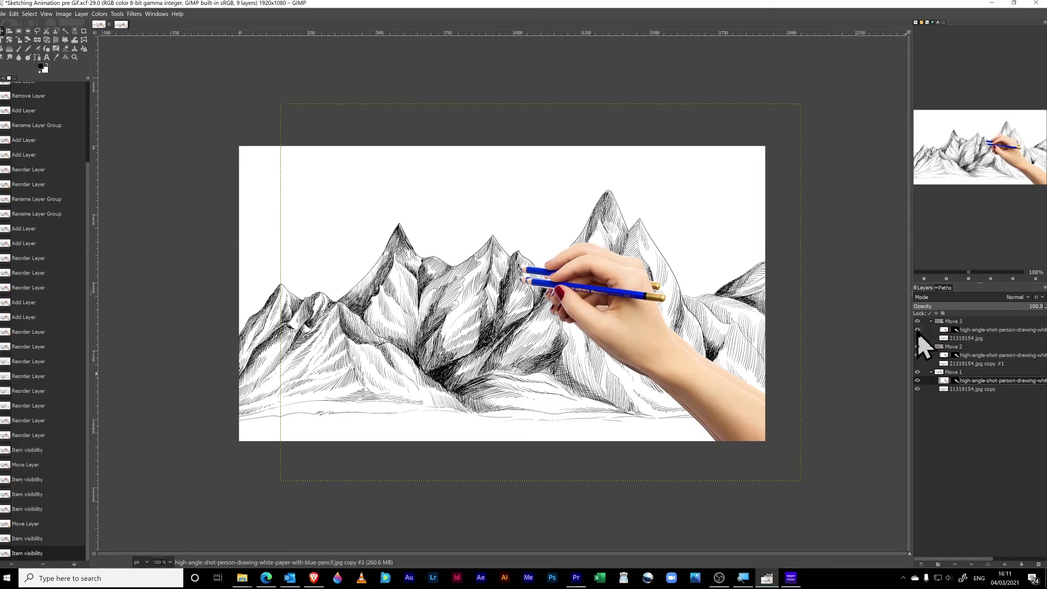
{"action": "left_click", "coordinate": [917, 331]}
{"action": "left_click", "coordinate": [917, 330]}
Shift the Move 3 hand further down and right, then show the mountain drawings in Move 3 and Move 2
{"action": "left_click", "coordinate": [981, 330]}
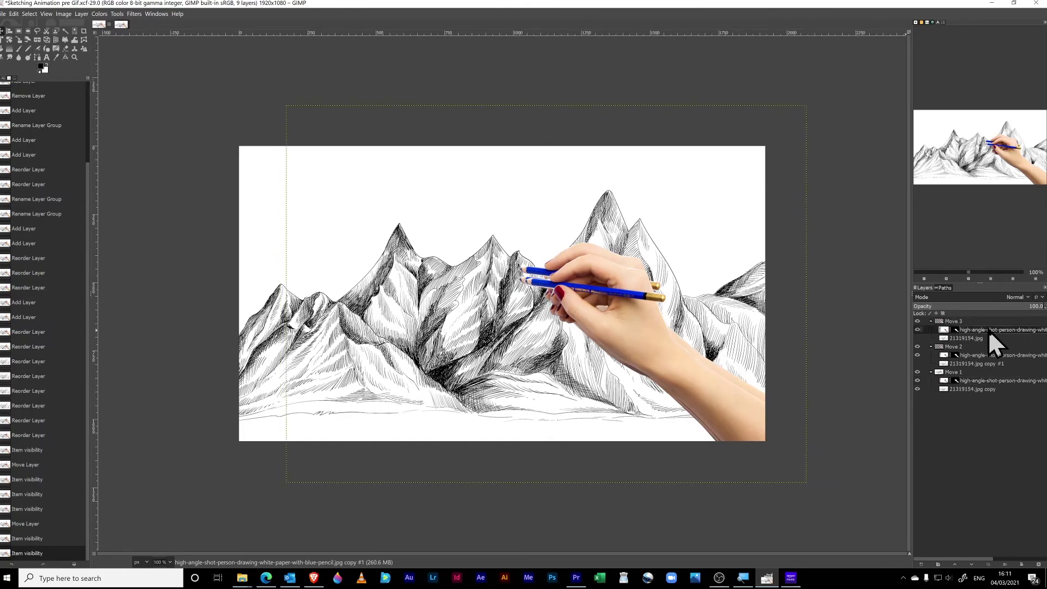
{"action": "mouse_move", "coordinate": [627, 335]}
{"action": "left_mouse_down"}
{"action": "mouse_move", "coordinate": [630, 347]}
{"action": "mouse_move", "coordinate": [622, 338]}
{"action": "left_mouse_up"}
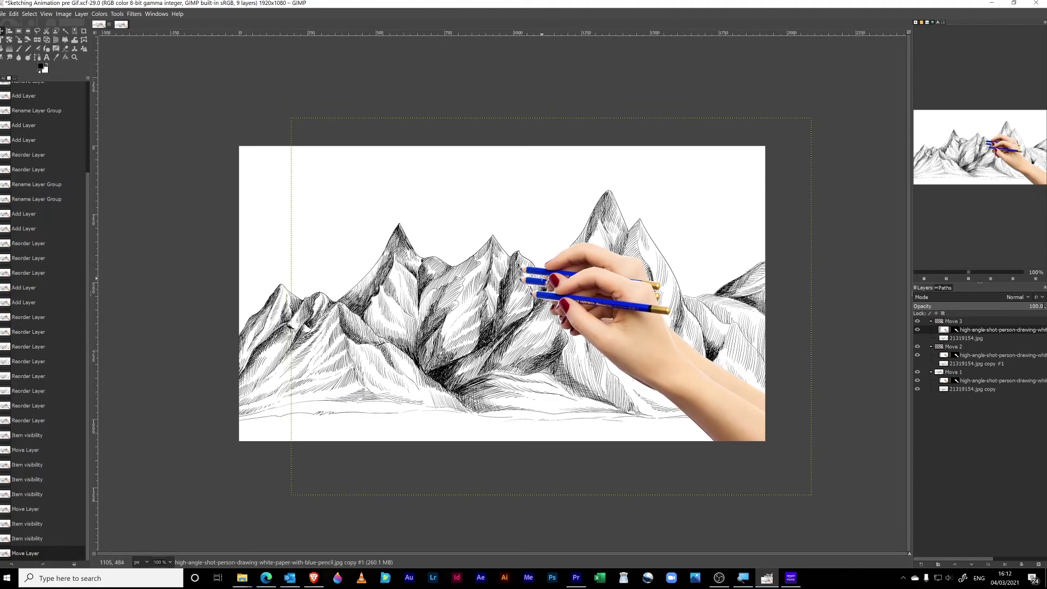
{"action": "left_click", "coordinate": [917, 338]}
{"action": "left_click", "coordinate": [917, 355]}
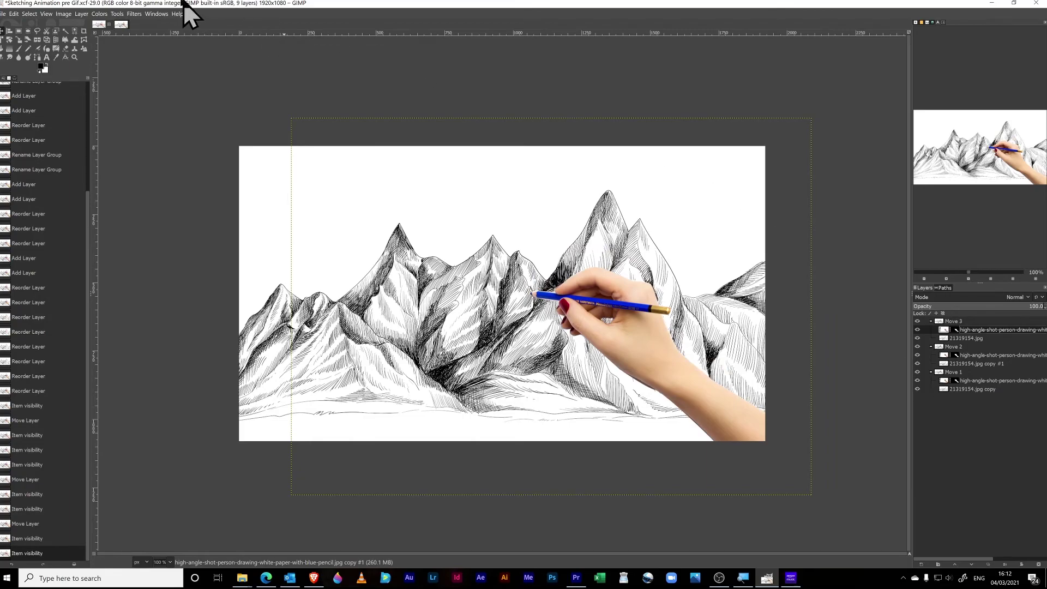
Preview the layer groups with Animation Playback, then close the preview
{"action": "left_click", "coordinate": [134, 14]}
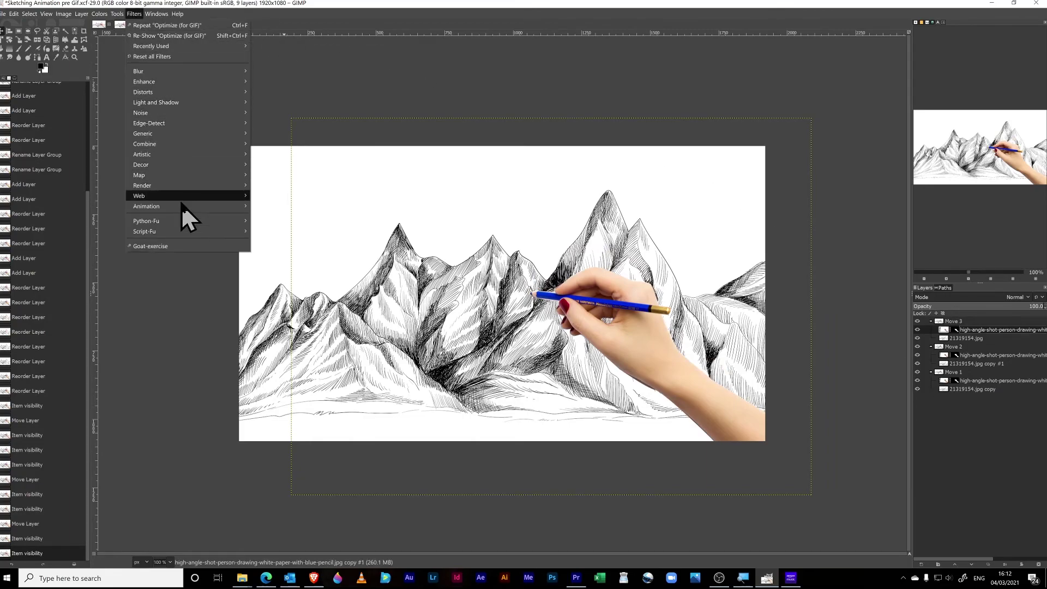
{"action": "mouse_move", "coordinate": [187, 209]}
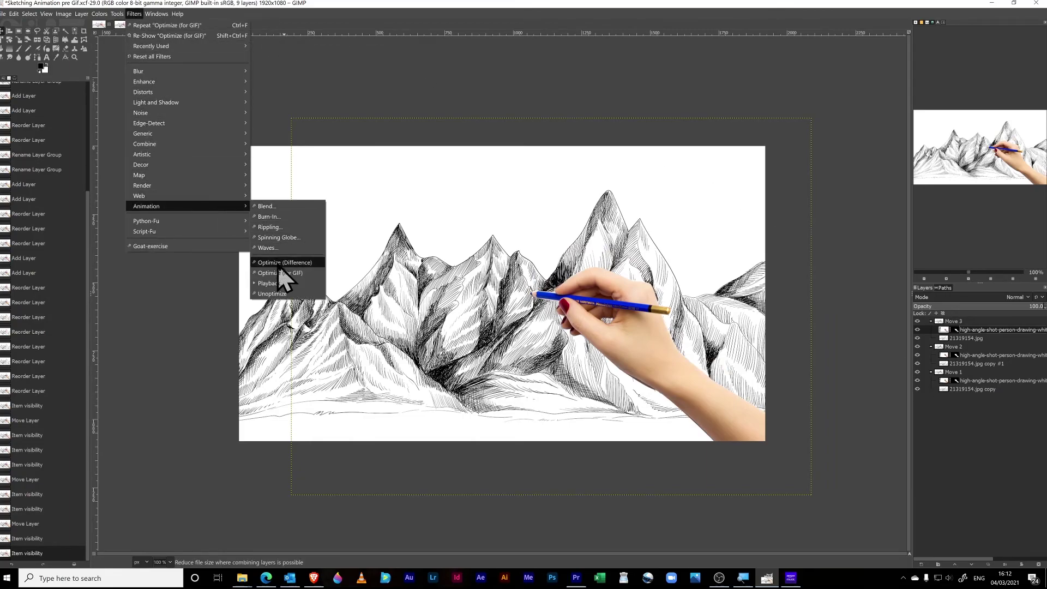
{"action": "left_click", "coordinate": [273, 283]}
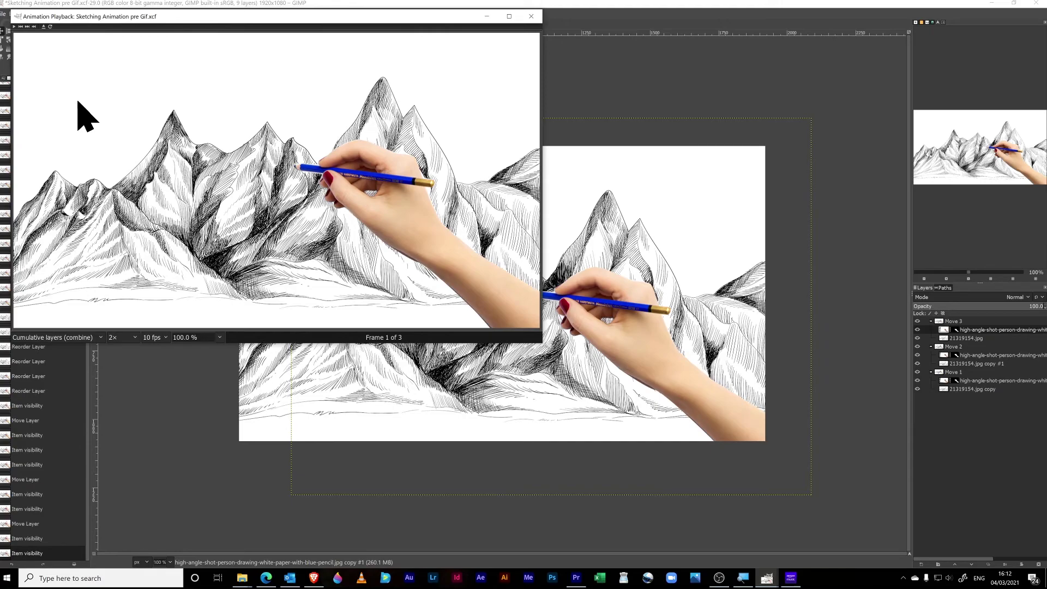
{"action": "left_click", "coordinate": [14, 27]}
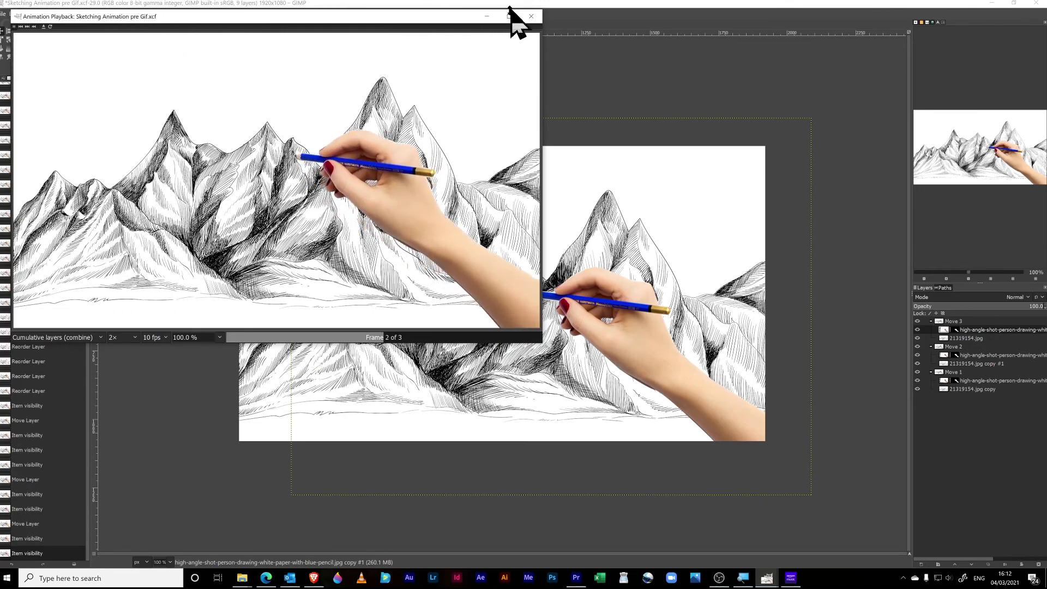
{"action": "left_click", "coordinate": [531, 16]}
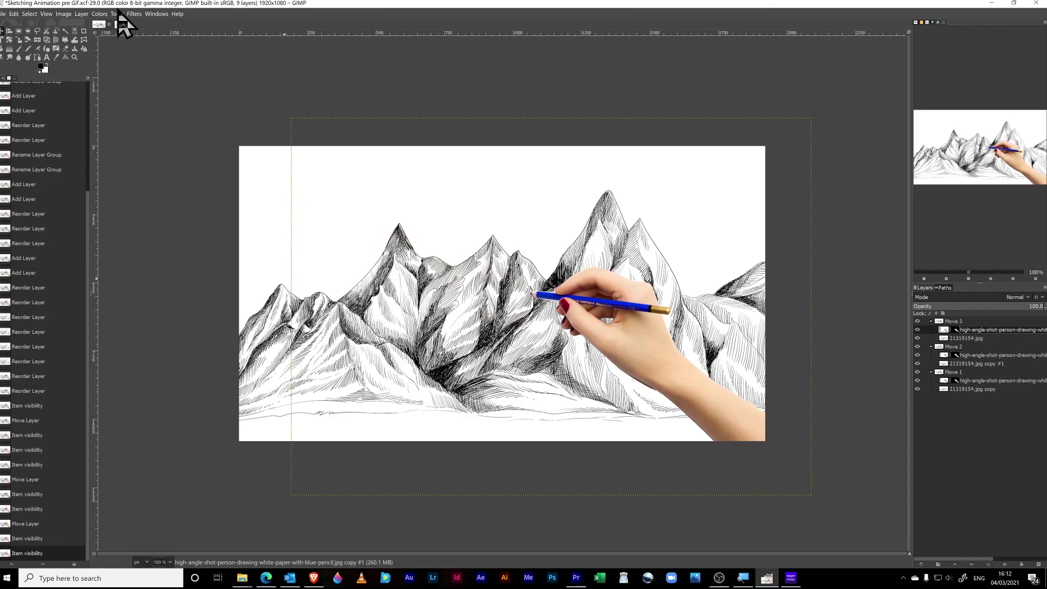
Optimize the Move 1–3 layer groups for GIF to produce a new image with combined frame layers
{"action": "left_click", "coordinate": [133, 14]}
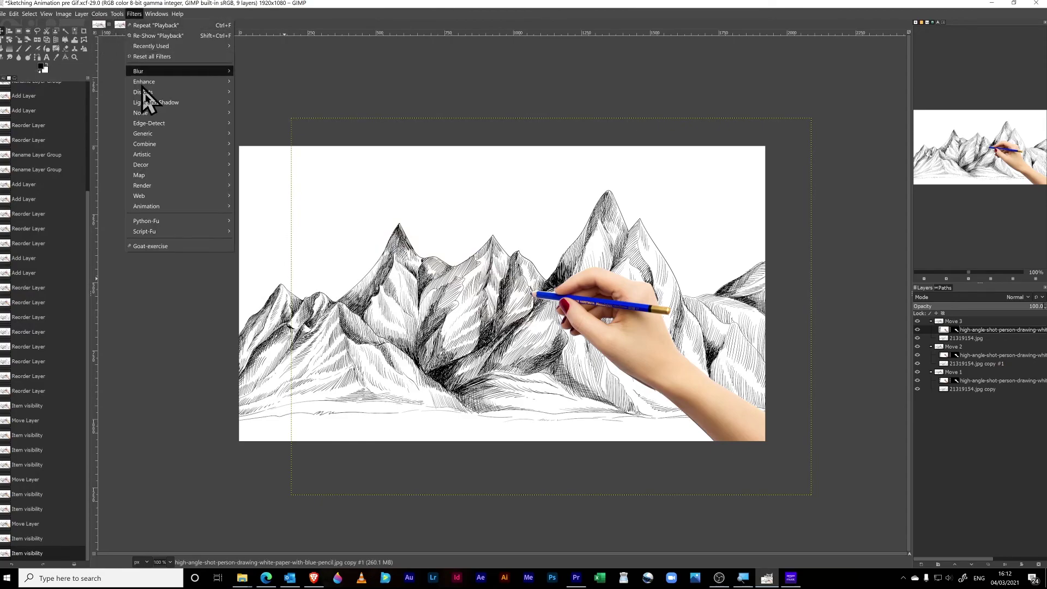
{"action": "mouse_move", "coordinate": [165, 208]}
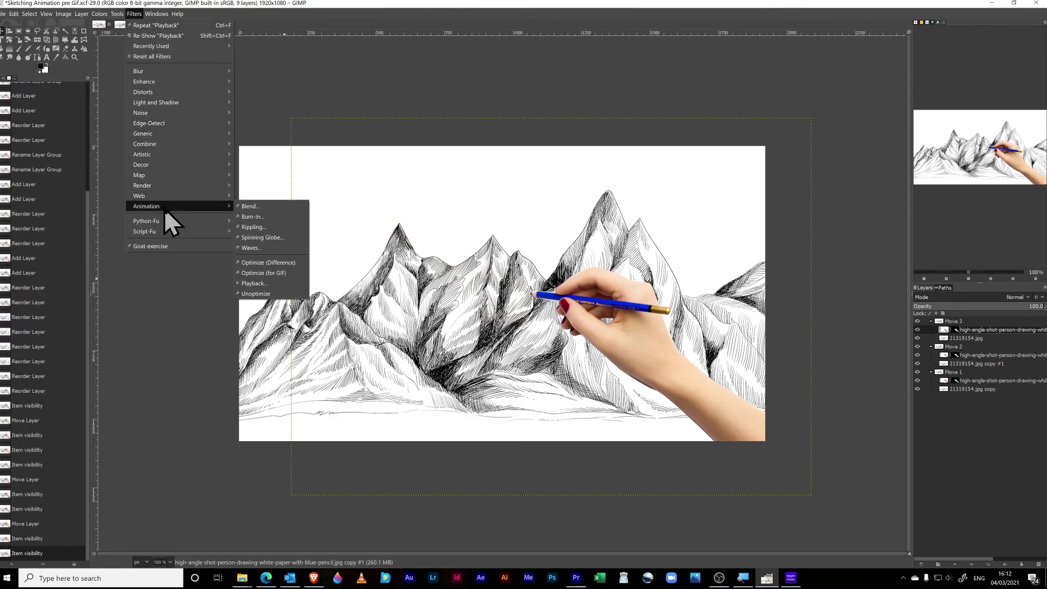
{"action": "left_click", "coordinate": [264, 271]}
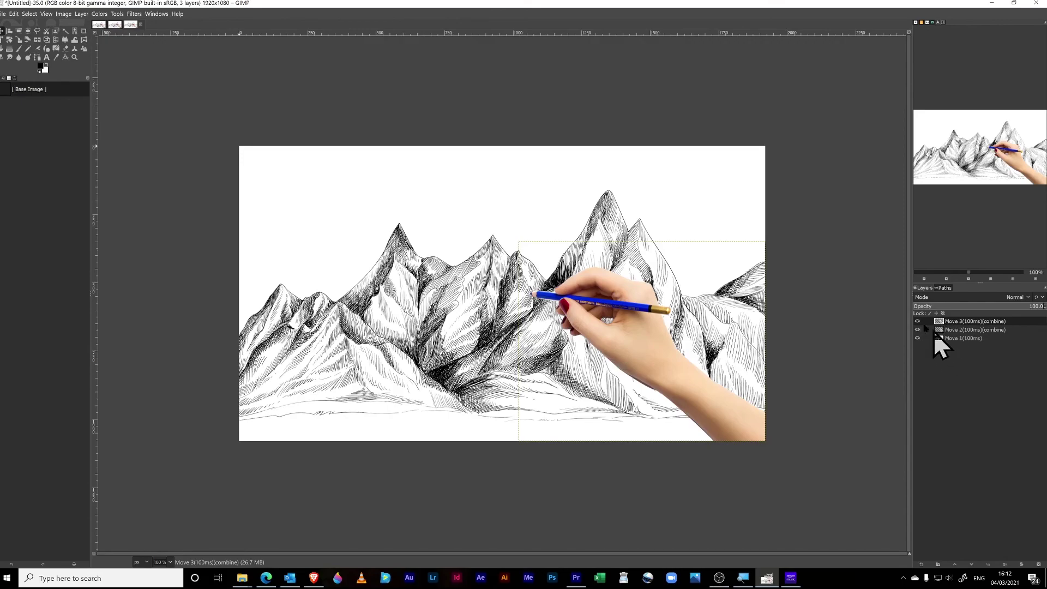
Export the optimized image as Drawing.gif in the Gimp folder, as an animation looping forever with a 100 ms frame delay
{"action": "left_click", "coordinate": [3, 13]}
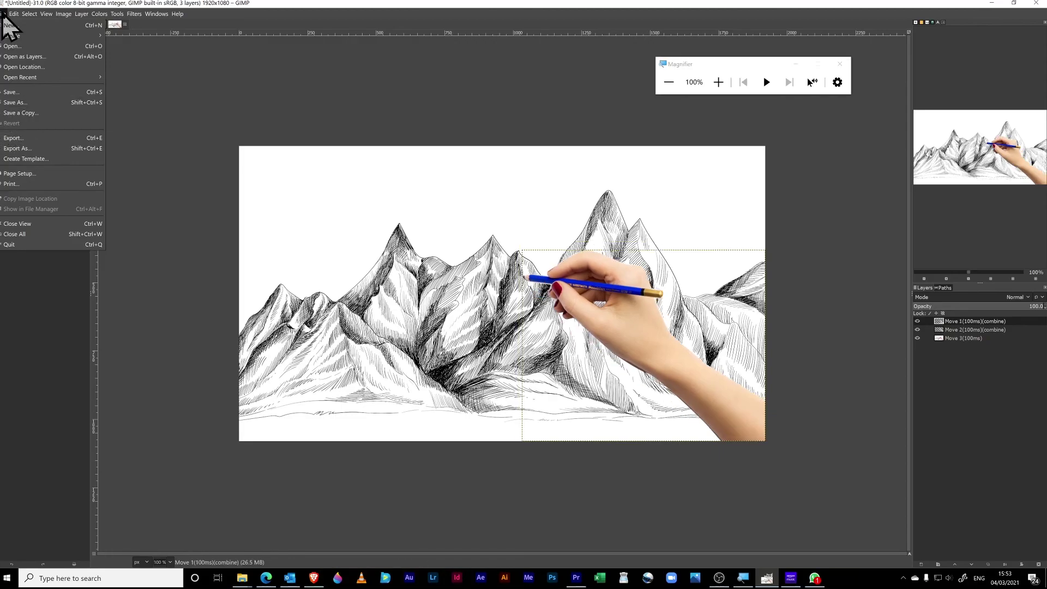
{"action": "left_click", "coordinate": [27, 148]}
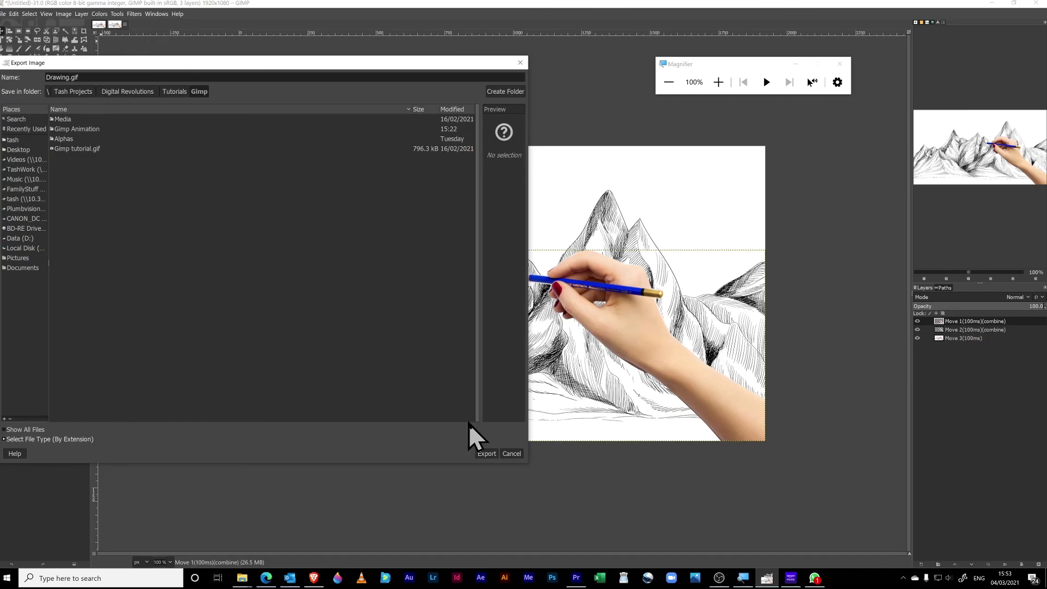
{"action": "left_click", "coordinate": [484, 452]}
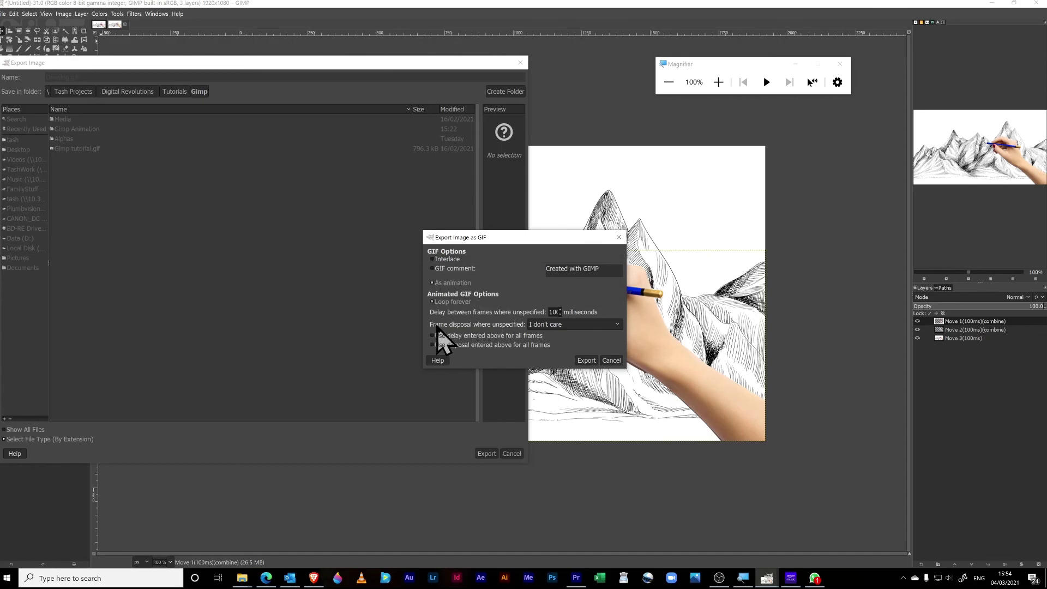
{"action": "left_click", "coordinate": [585, 360]}
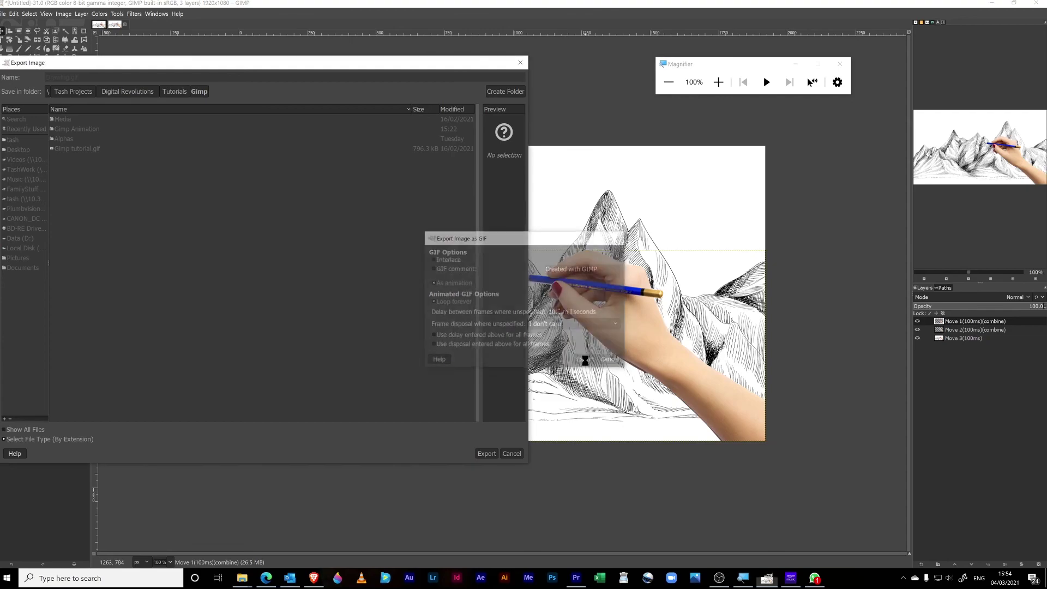